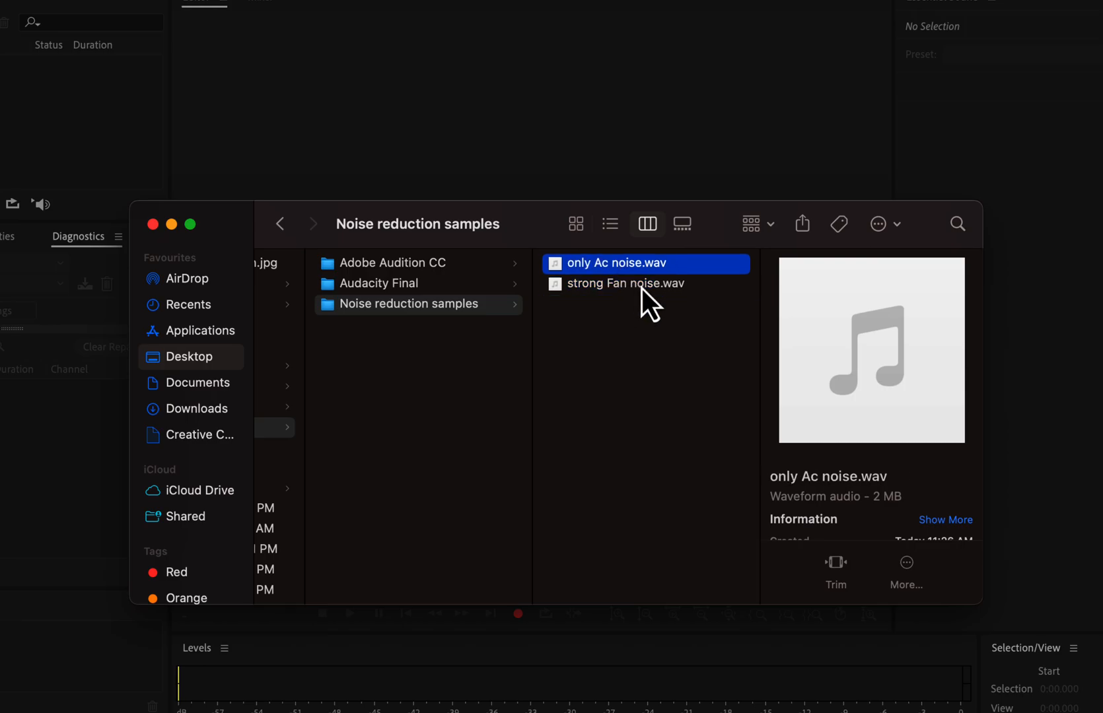
Load strong Fan noise.wav from the Noise reduction samples folder into the waveform editor and close the file browser window.
click(642, 288)
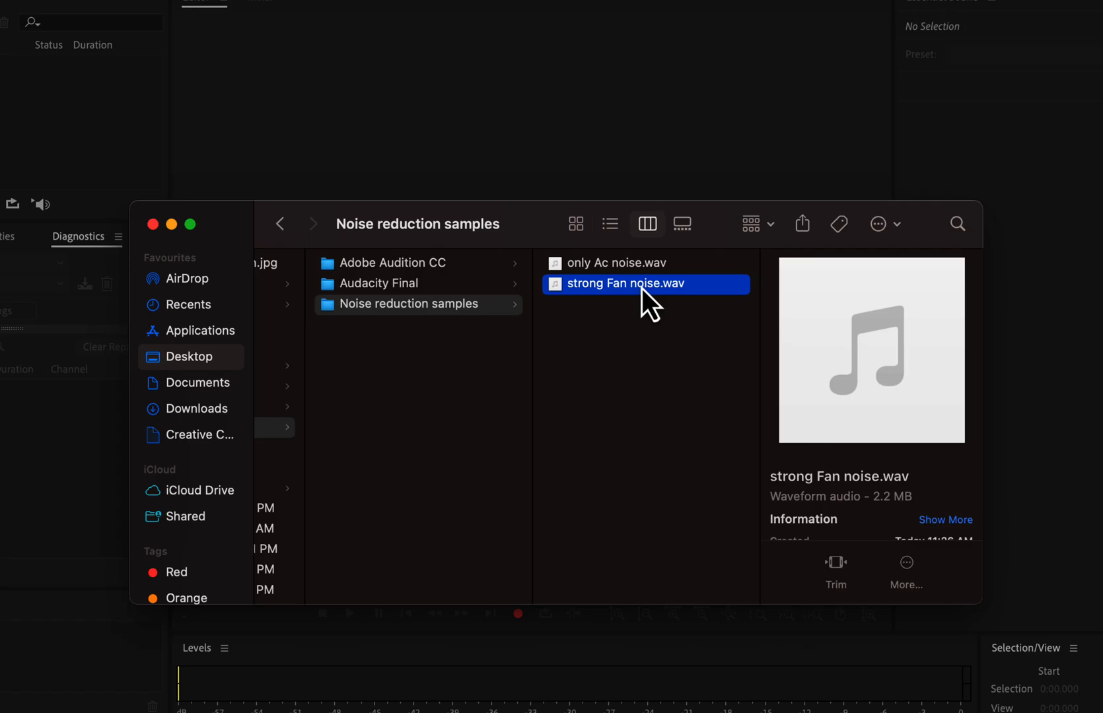
drag(642, 288, 474, 149)
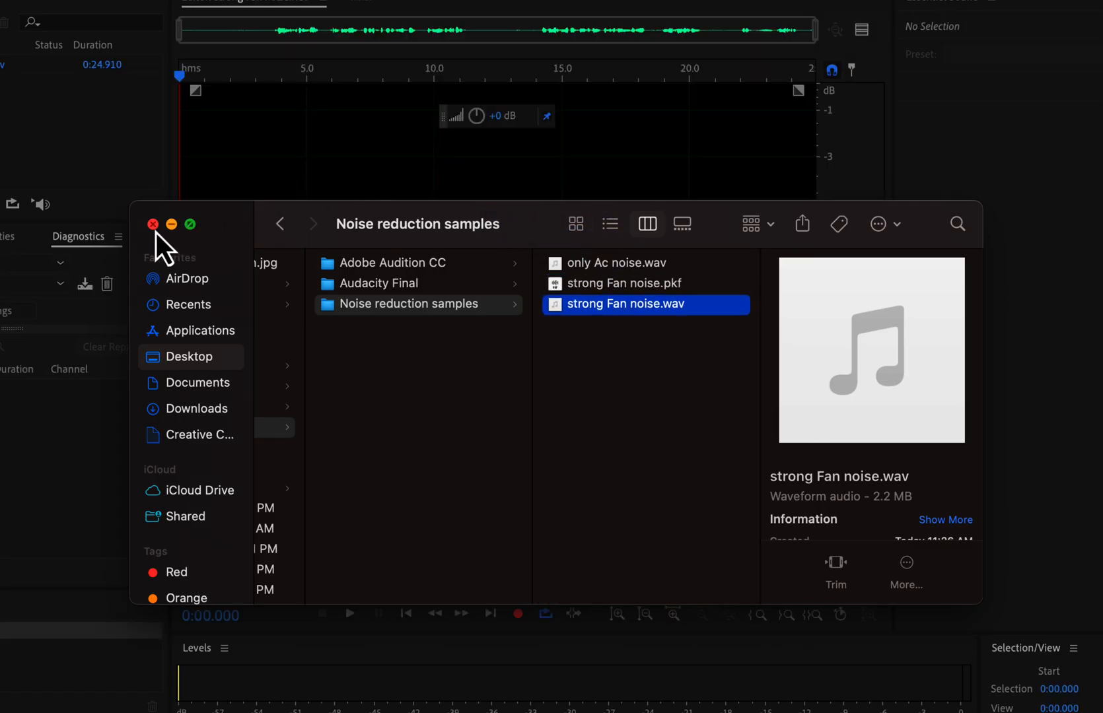
click(153, 224)
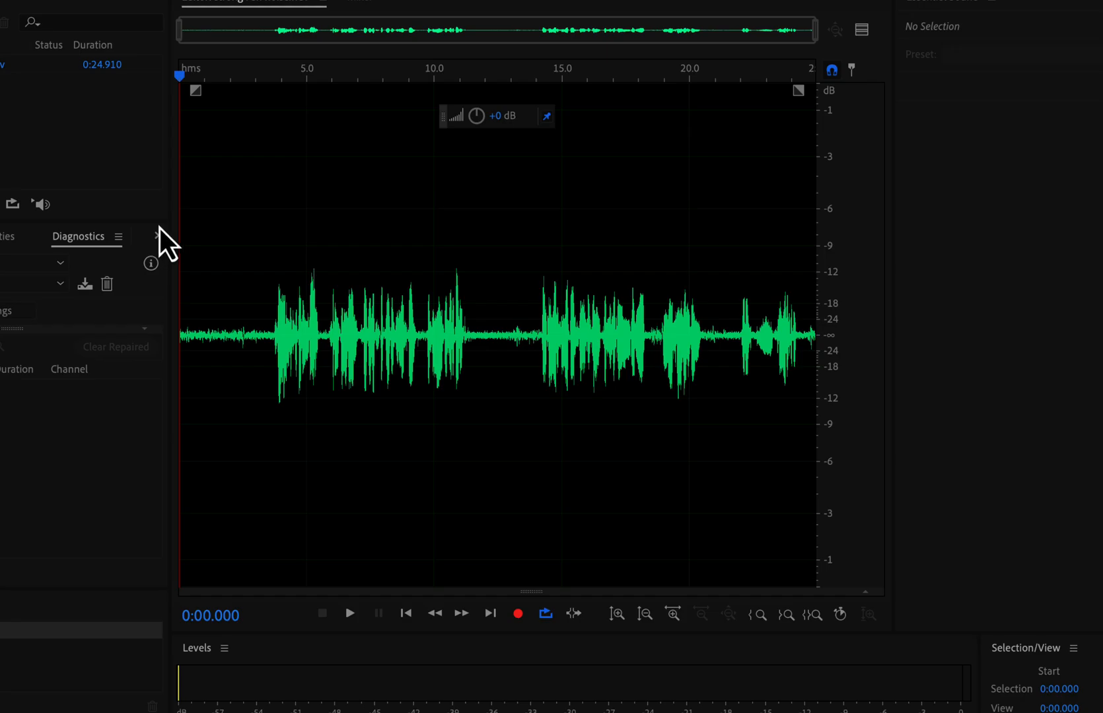
Play the opening seconds of the recording to hear the background fan noise, and stop playback.
click(177, 232)
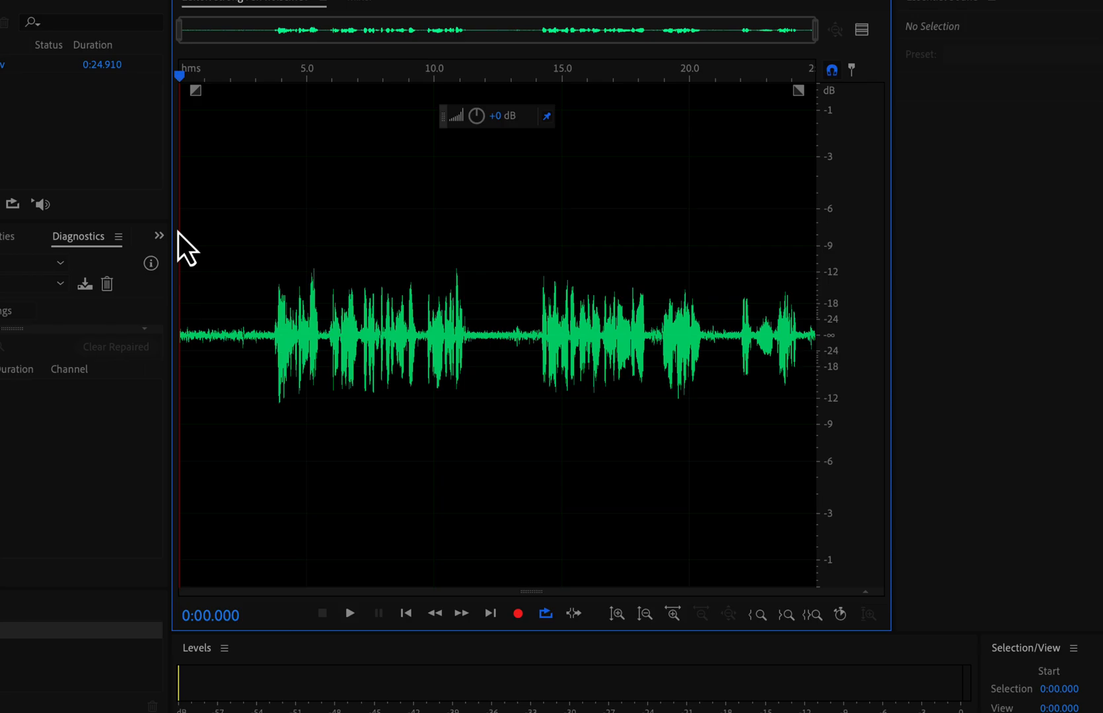
key(space)
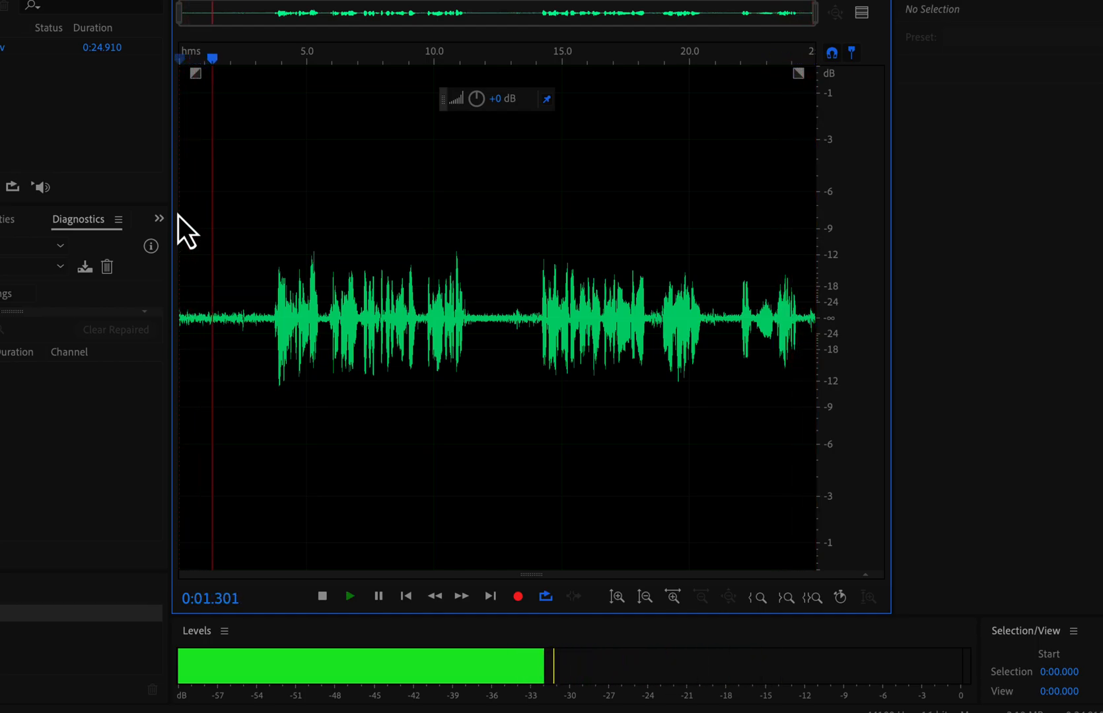
key(space)
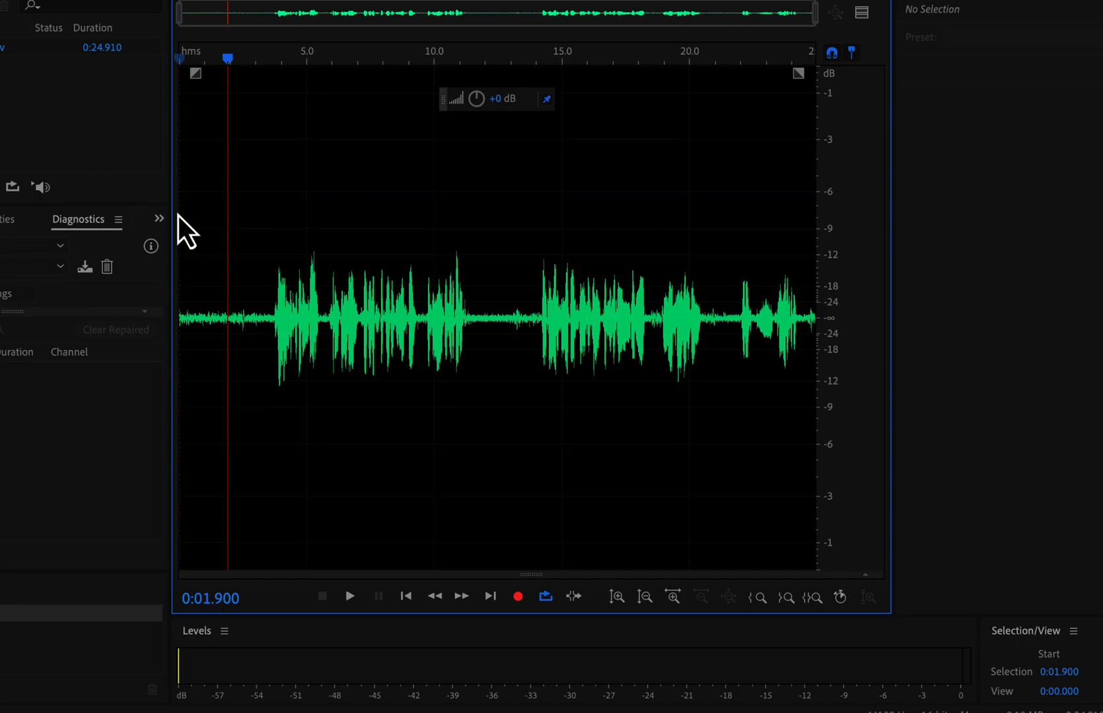
drag(259, 303, 175, 291)
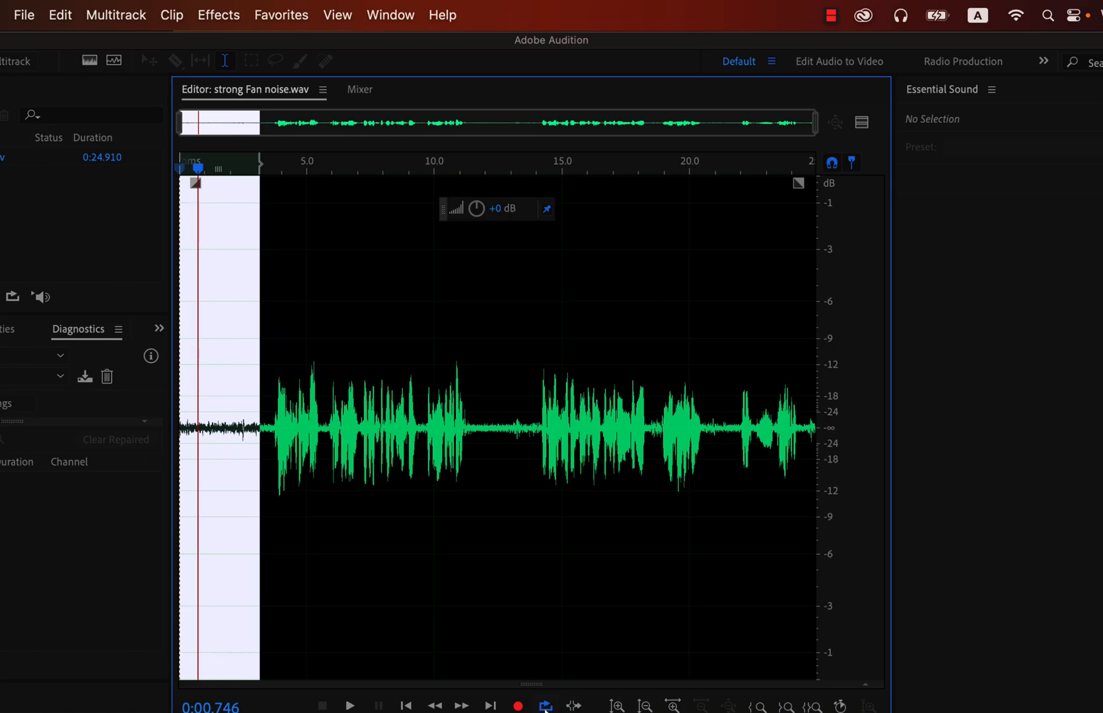
click(283, 16)
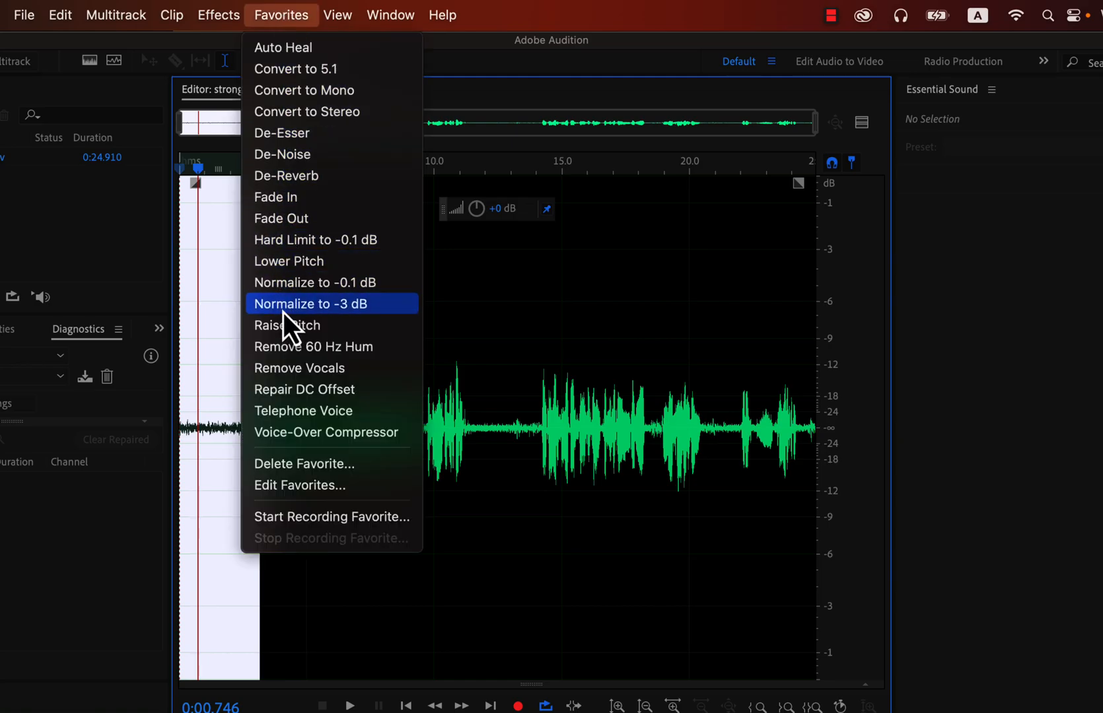
click(362, 313)
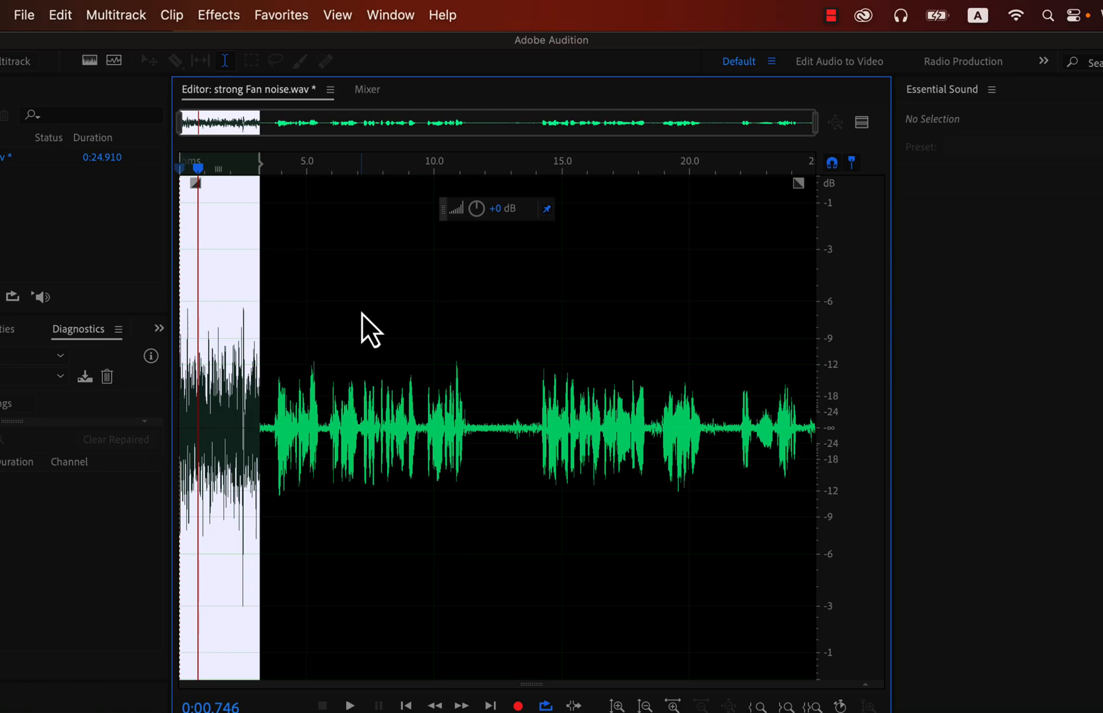
key(super+z)
Clear the time selection and normalize the entire recording to -3 dB, leaving nothing selected.
click(361, 310)
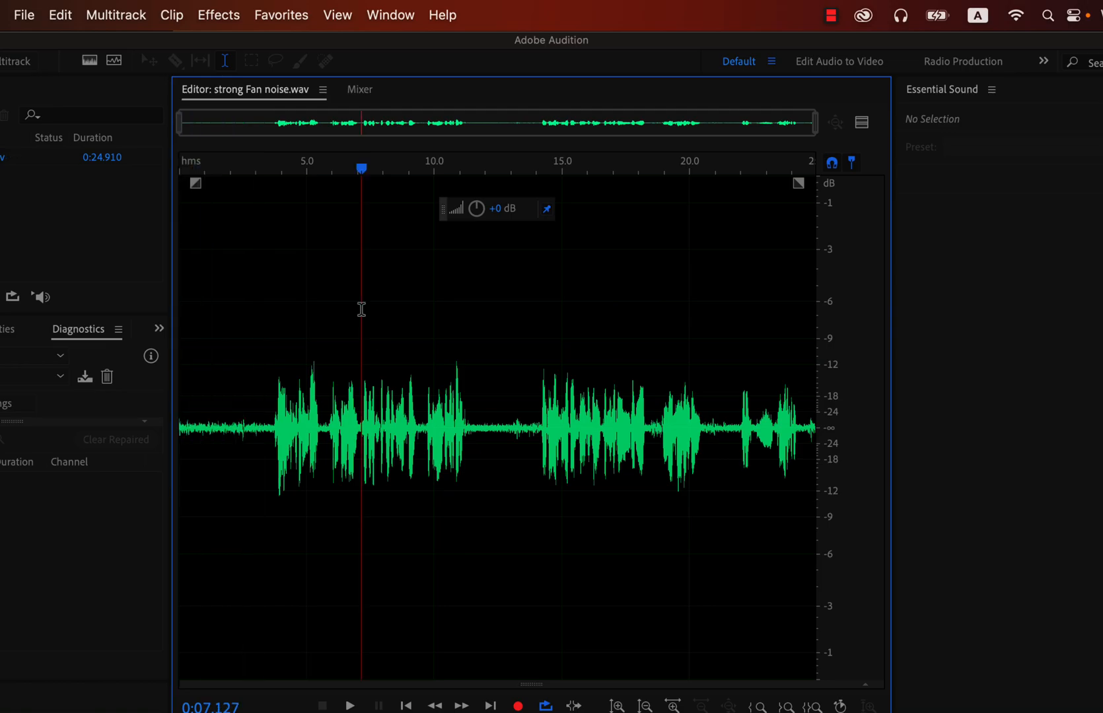
click(295, 17)
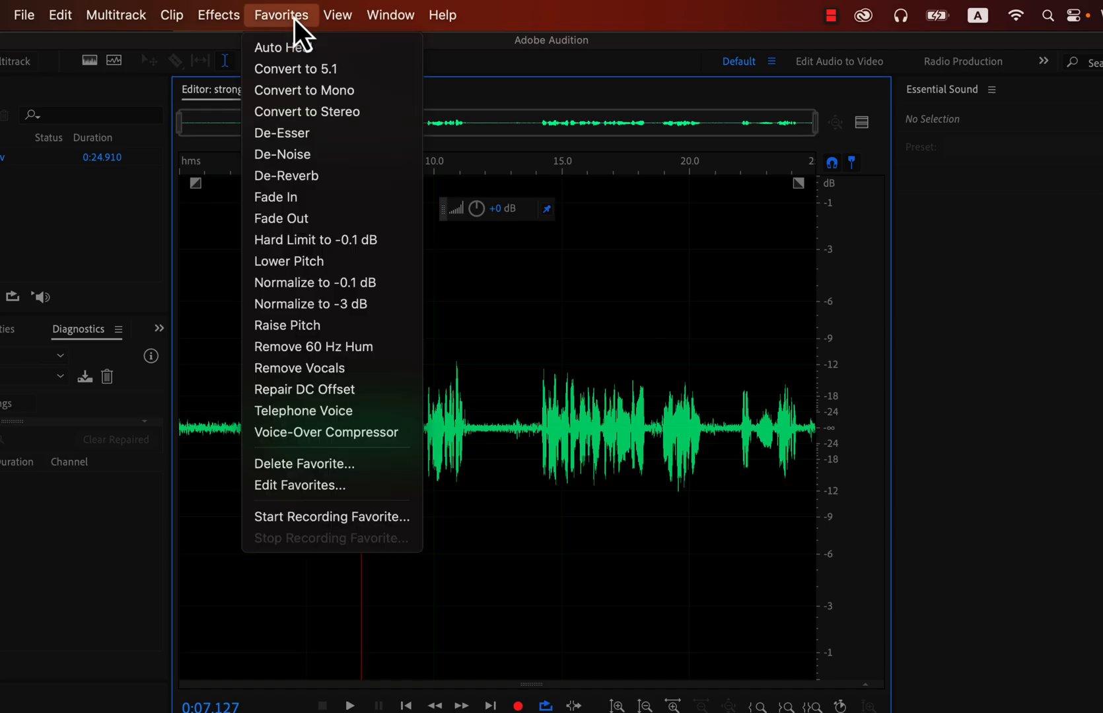
click(290, 305)
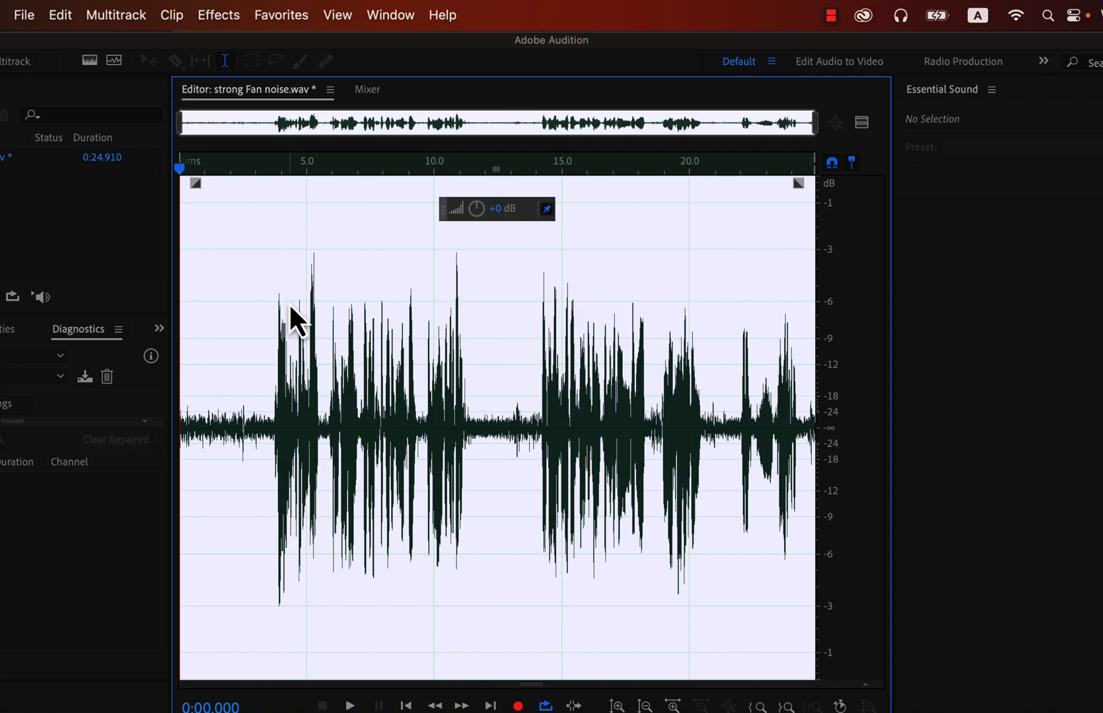
click(246, 327)
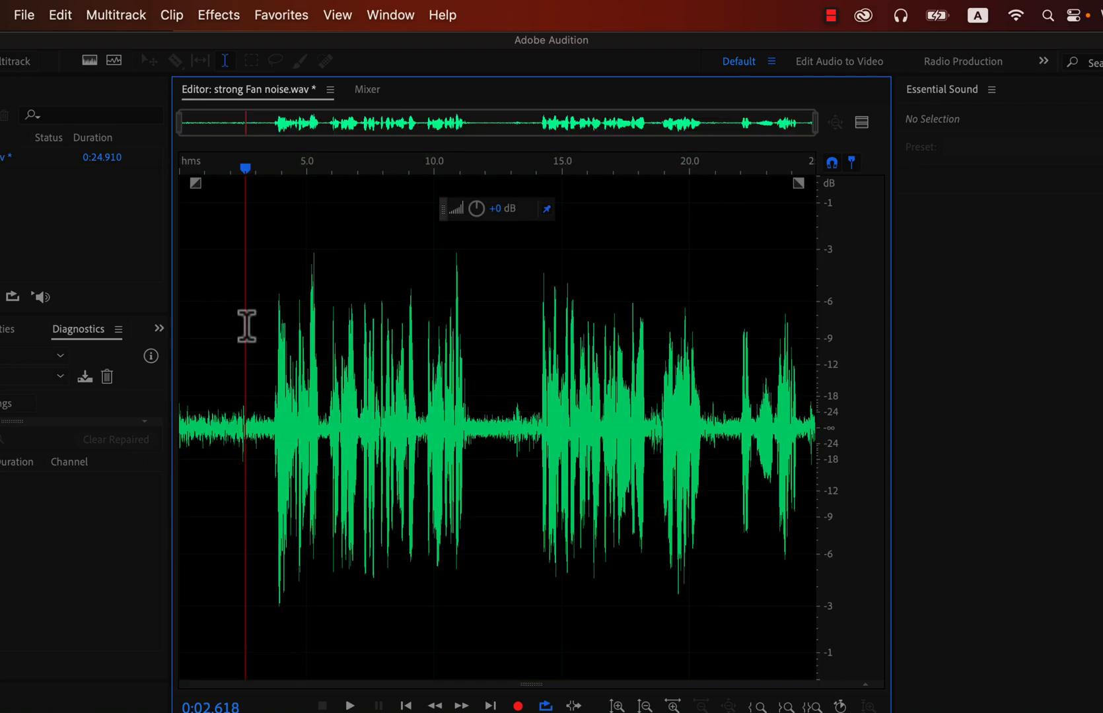
Select the noise-only opening of about 3.6 s and play it to hear the amplified fan noise.
drag(271, 365, 130, 352)
key(space)
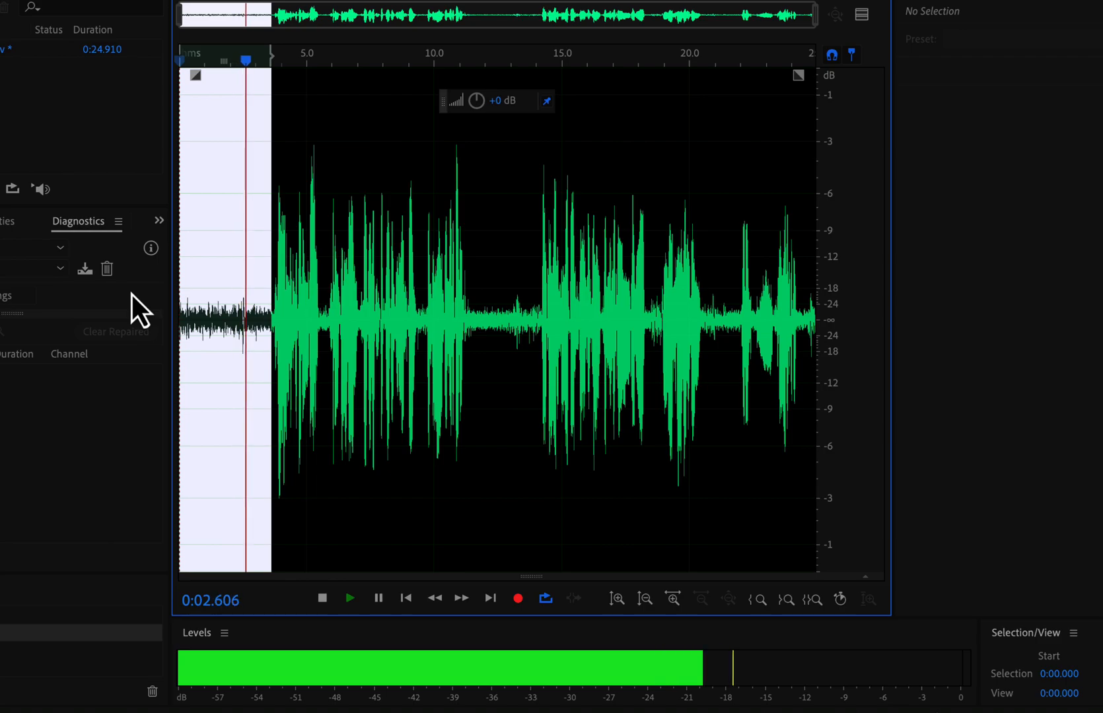
key(space)
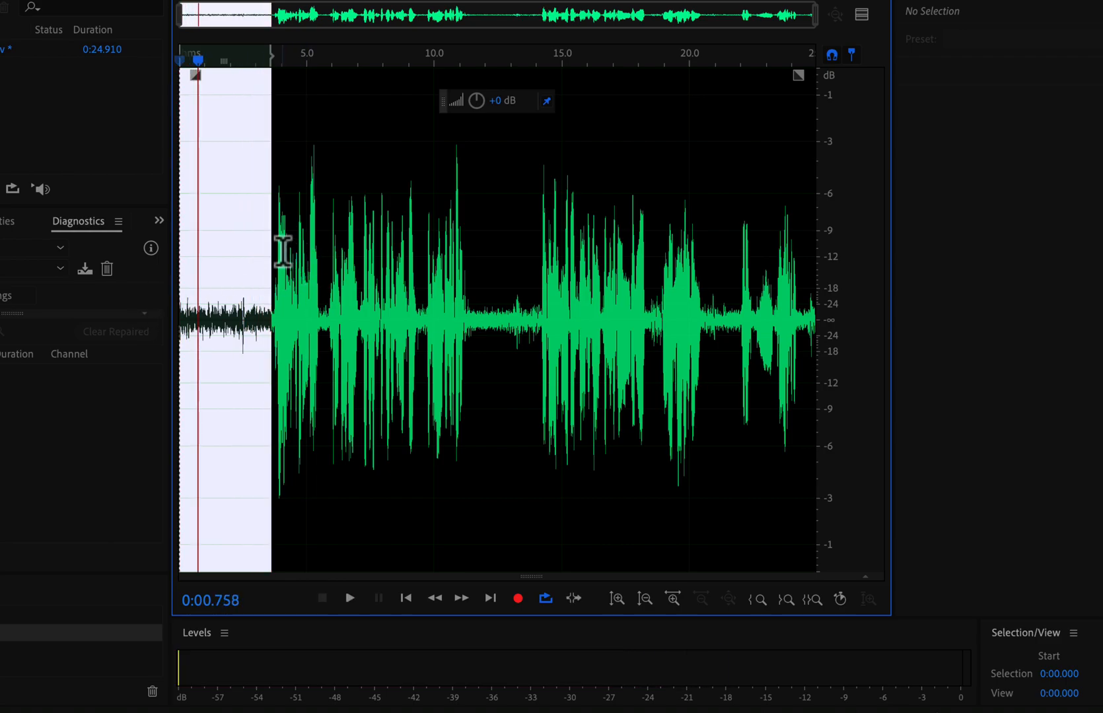
Select the passage from about 2.6 s to 9.3 s and play it to hear the speech with the noise.
click(245, 254)
drag(245, 255, 418, 266)
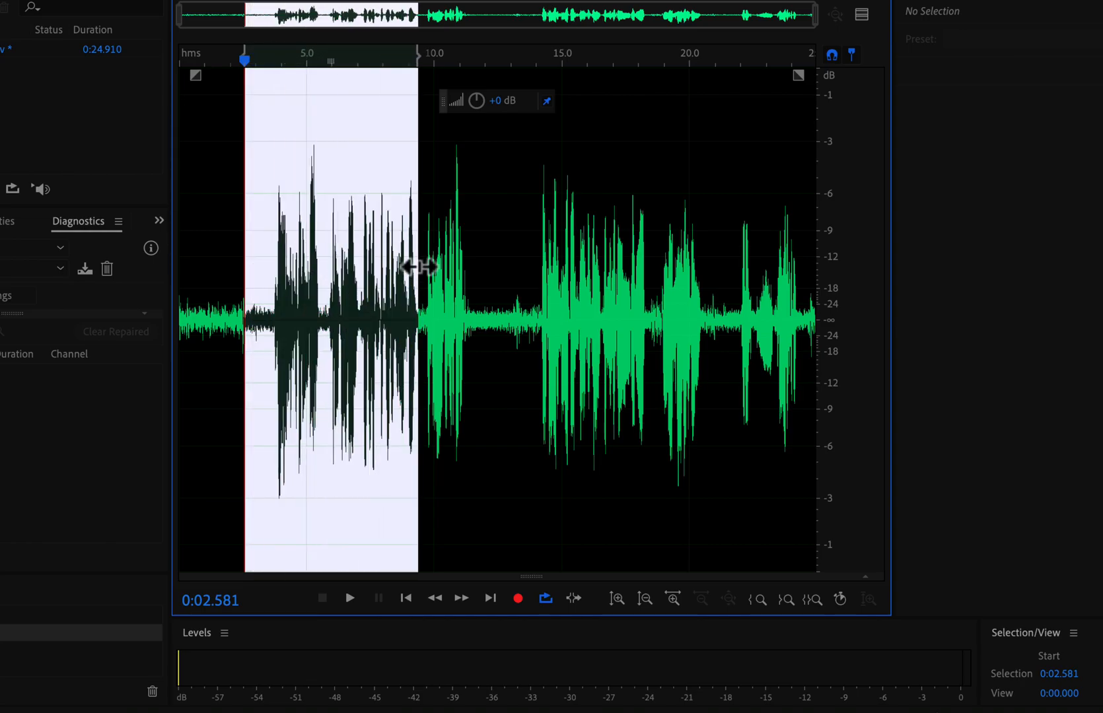
key(space)
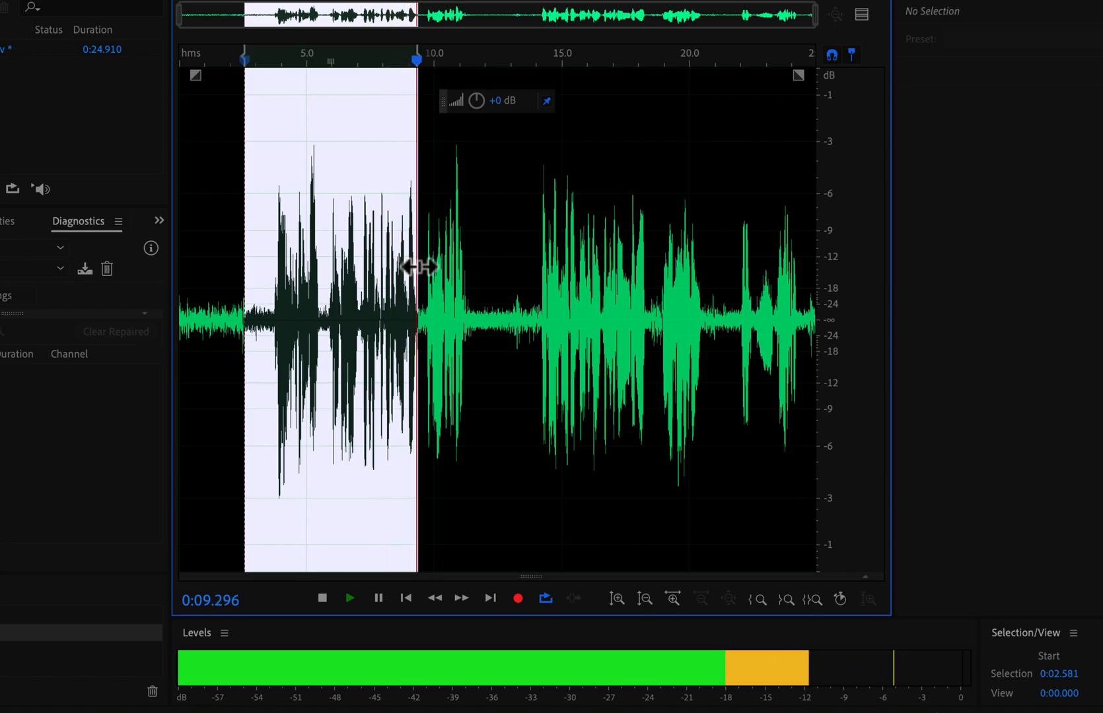
key(space)
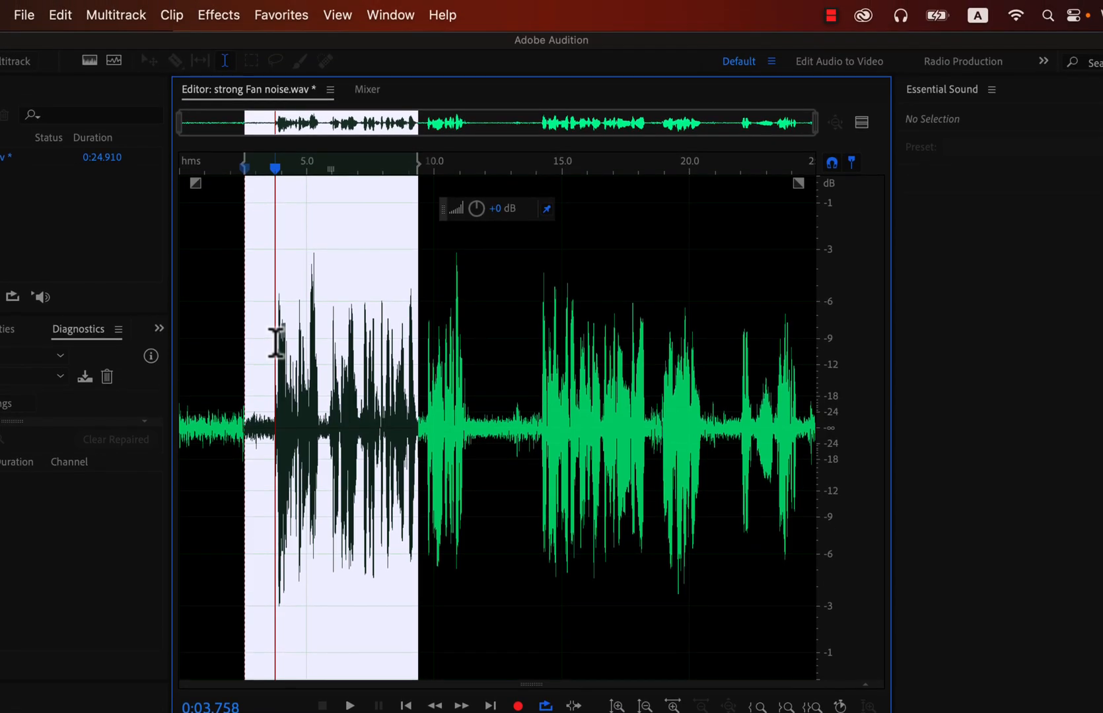
Set the Noise Reduction (process) effect to the (Default) preset and close the effect window.
click(217, 15)
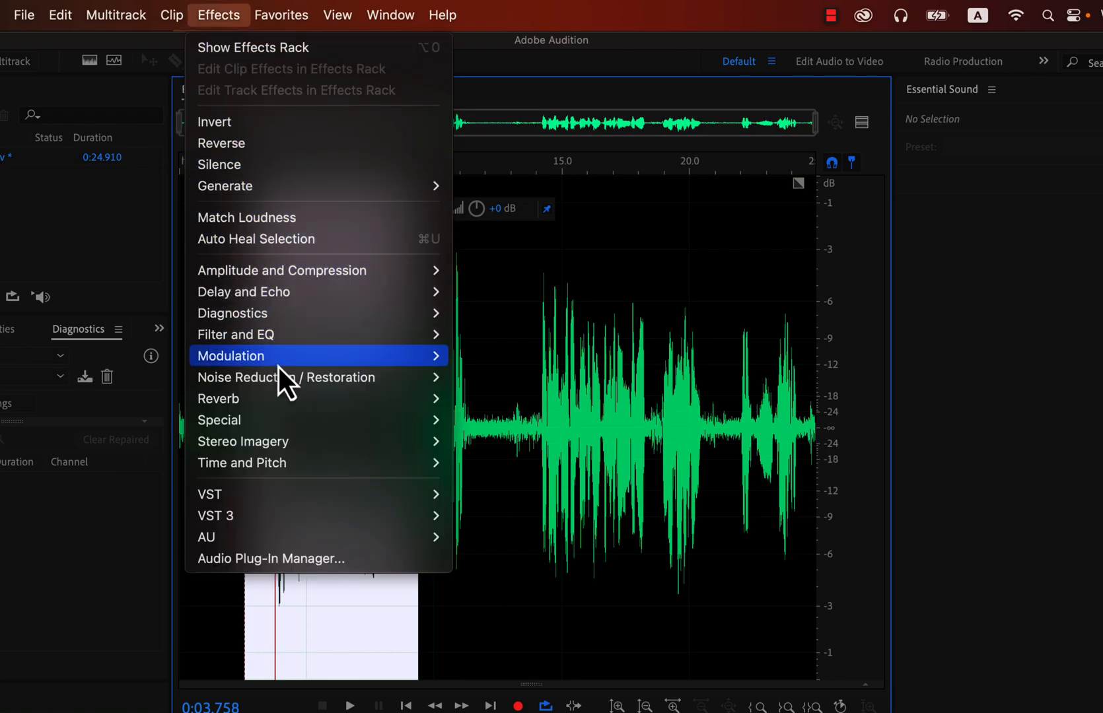
mouse_move(282, 378)
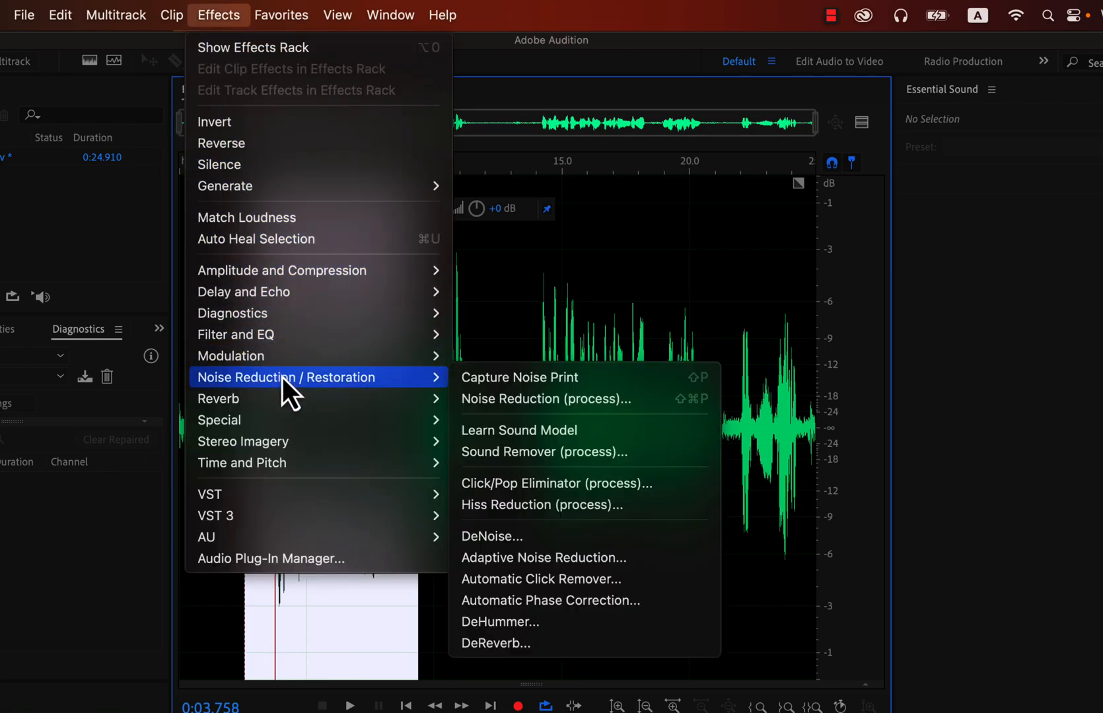
click(556, 399)
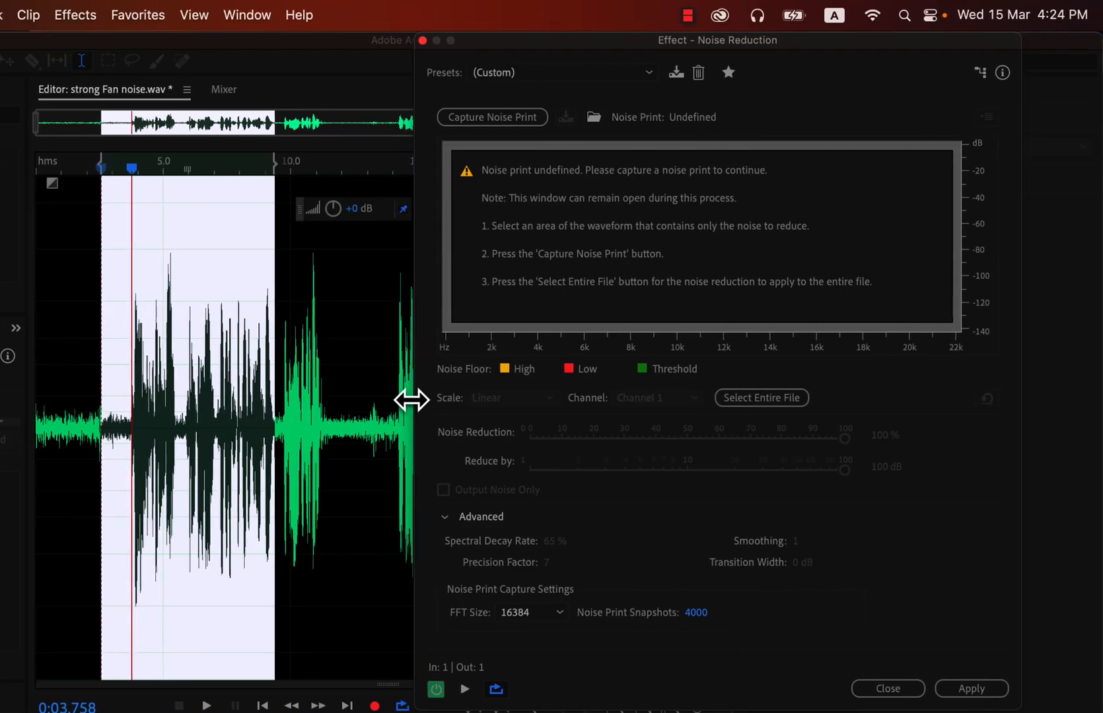
drag(647, 48, 519, 52)
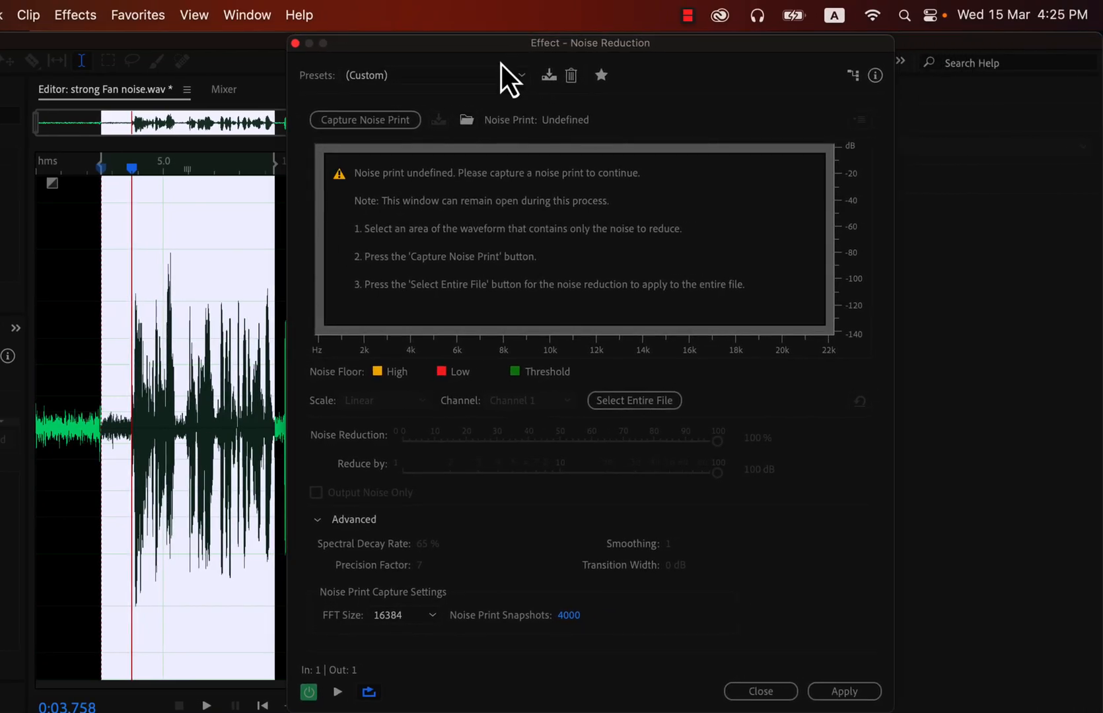
click(472, 82)
click(388, 102)
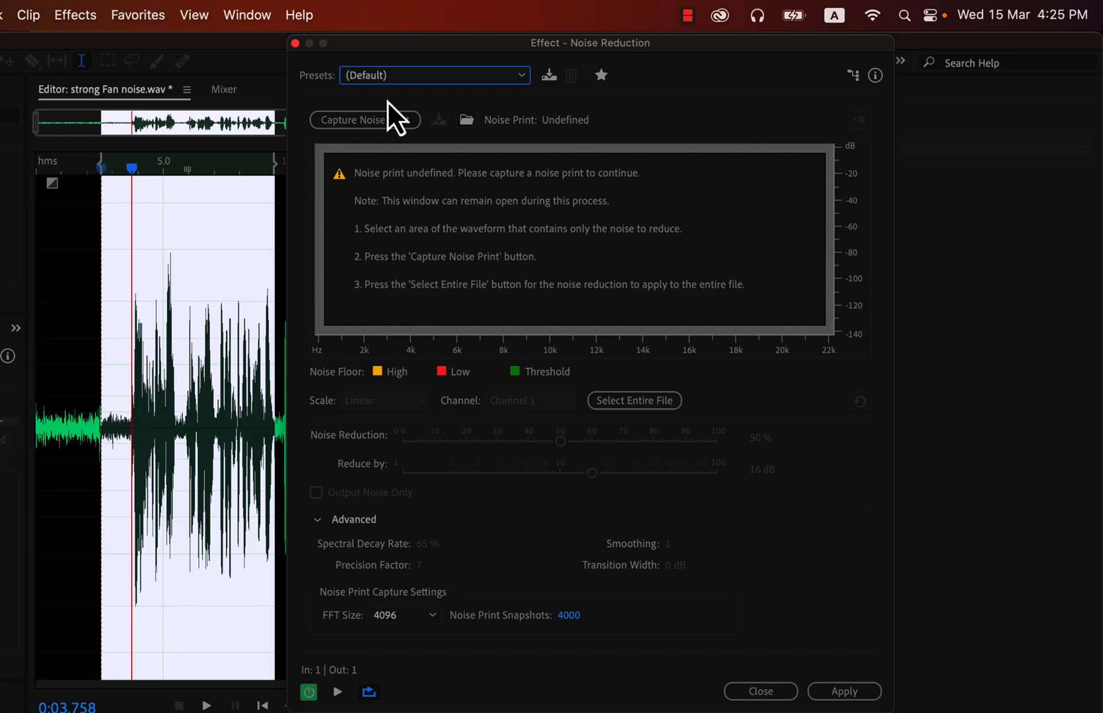
click(295, 44)
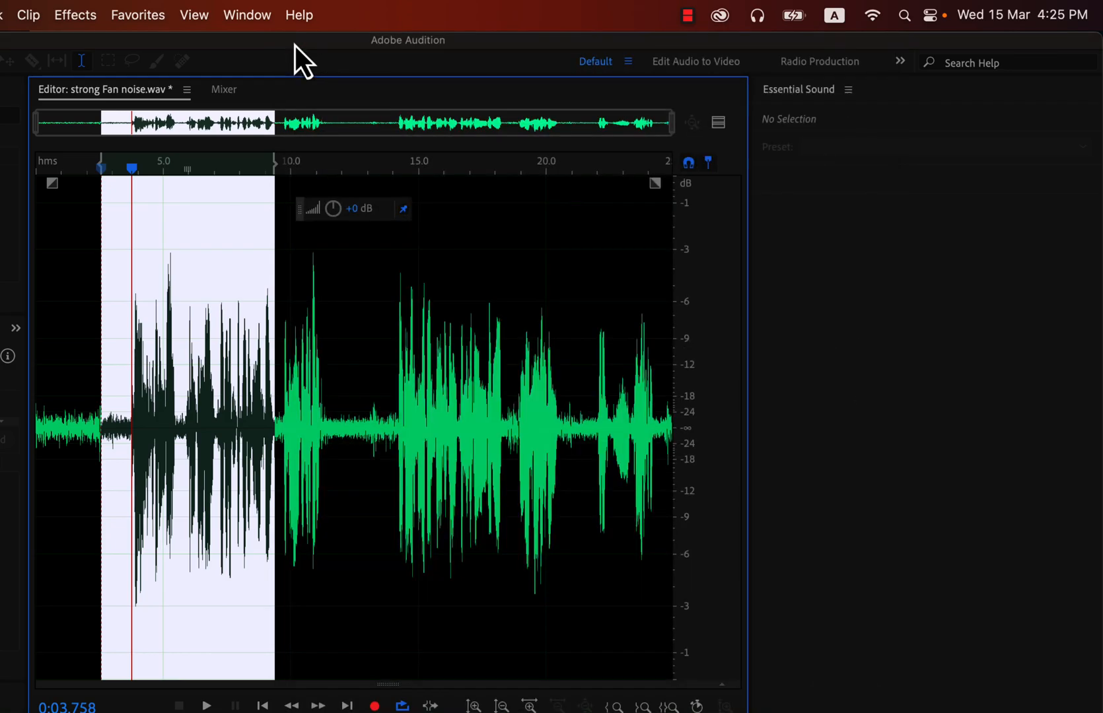
Show the preview editor with its zoom kept at Mirrored, and turn on the spectral frequency display.
click(720, 128)
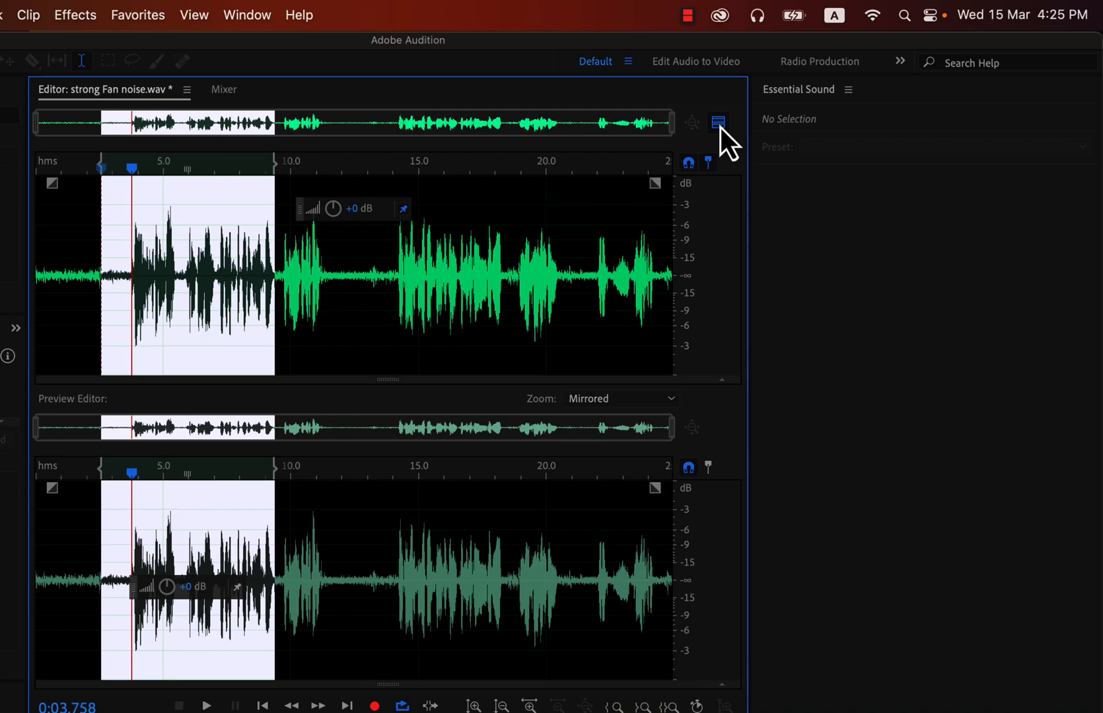
click(594, 399)
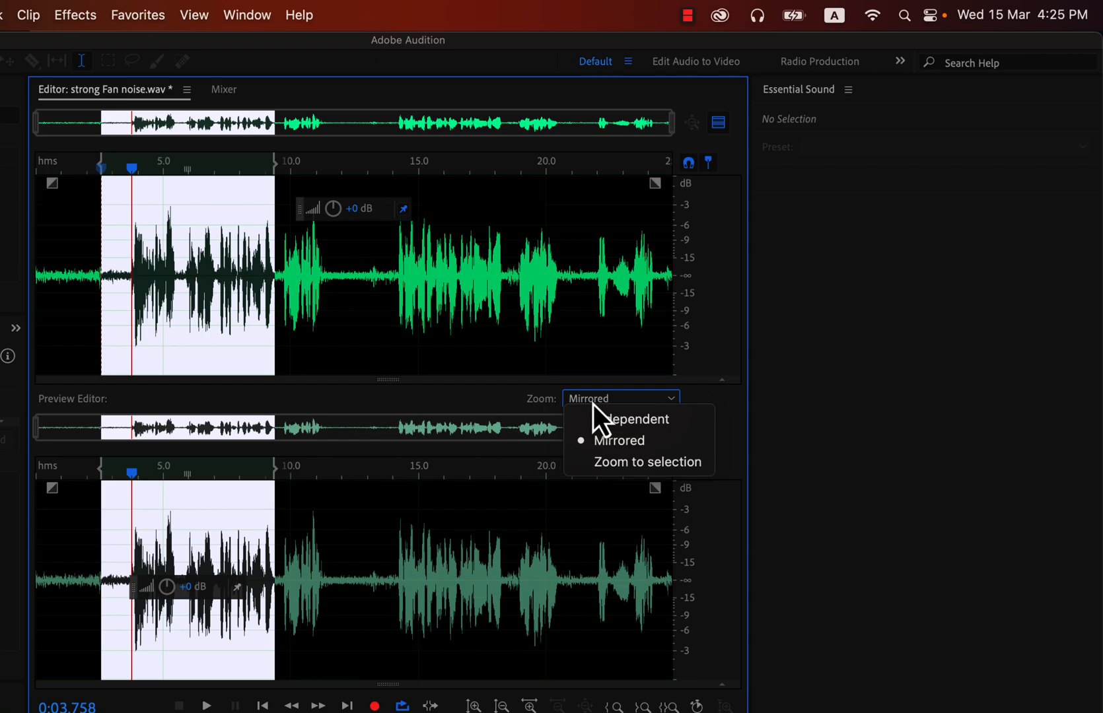
click(594, 404)
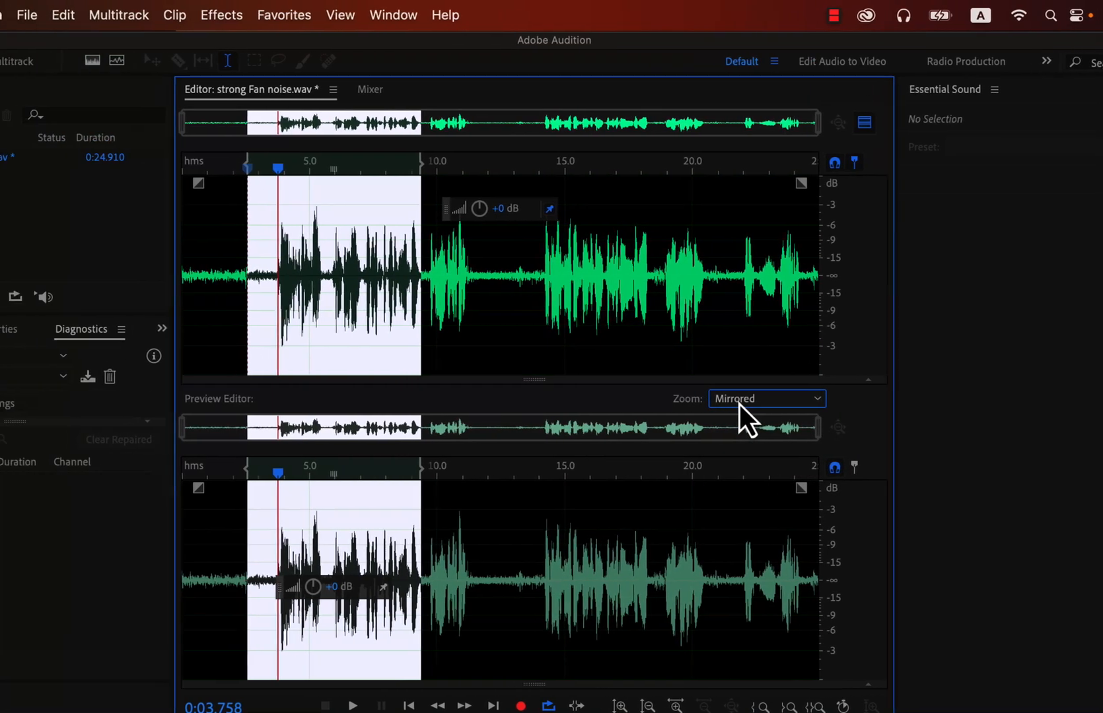
click(97, 60)
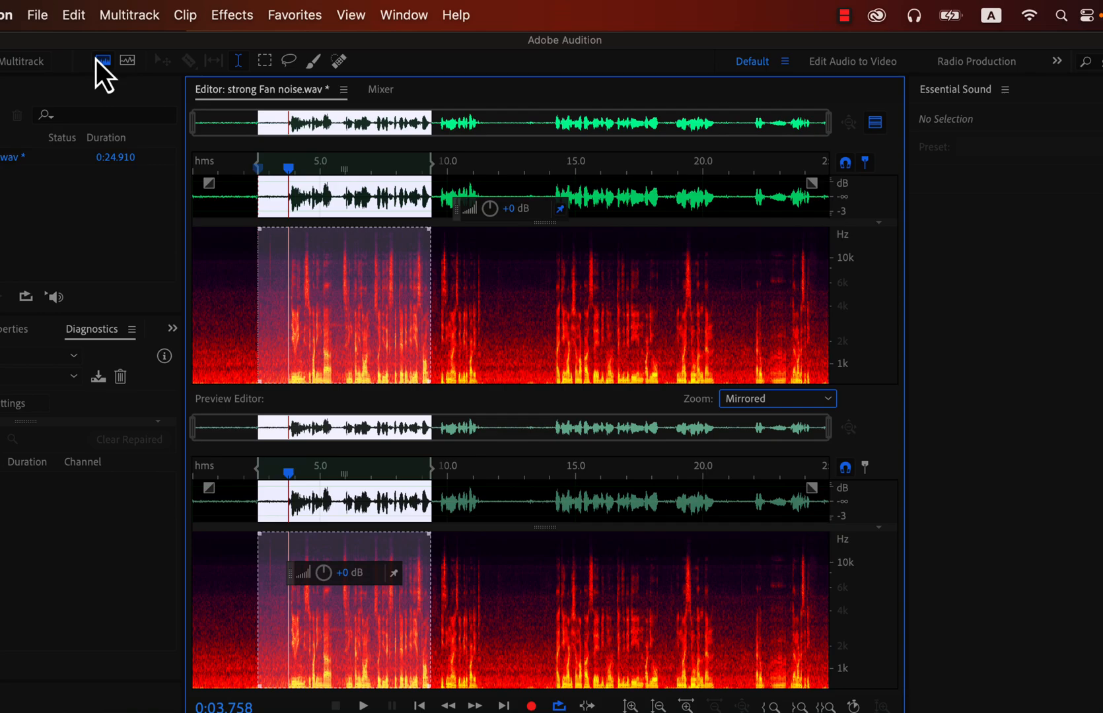
Open the Noise Reduction (process) effect alongside the spectral and preview views.
click(216, 22)
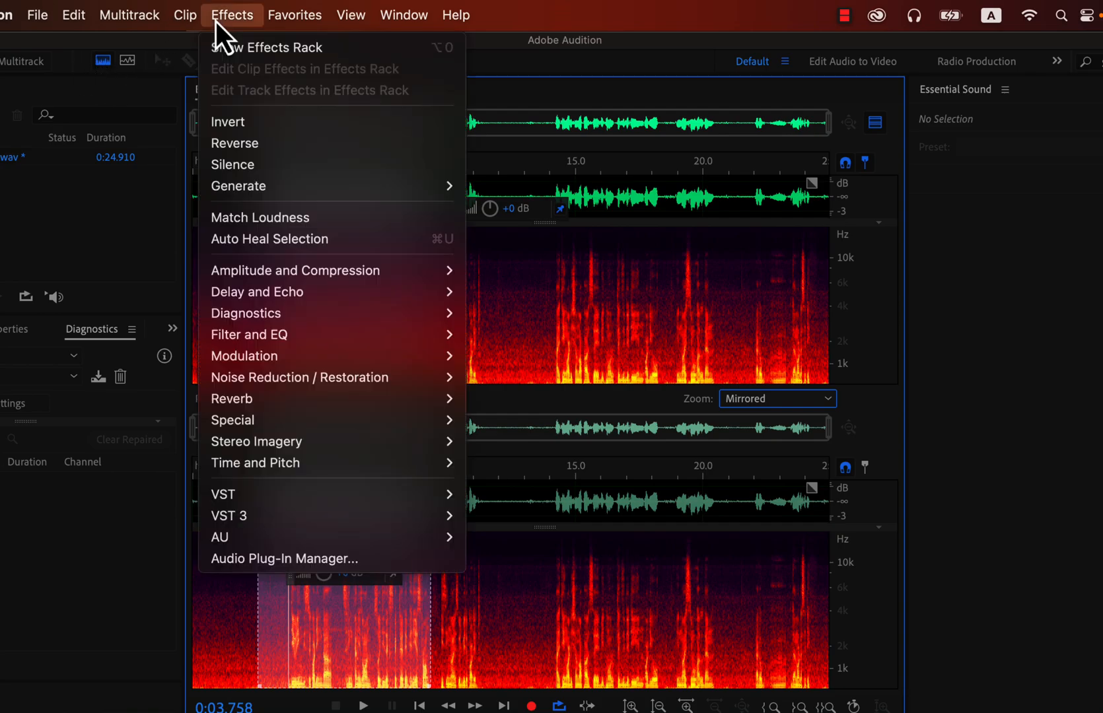
mouse_move(260, 342)
mouse_move(271, 379)
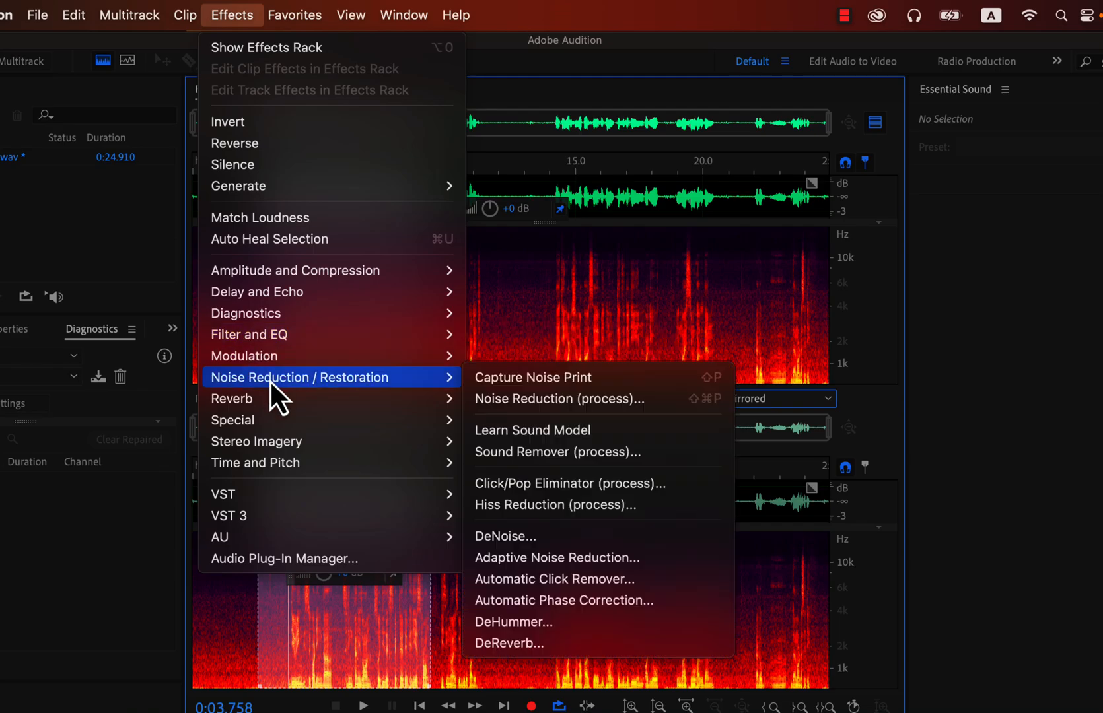
click(492, 400)
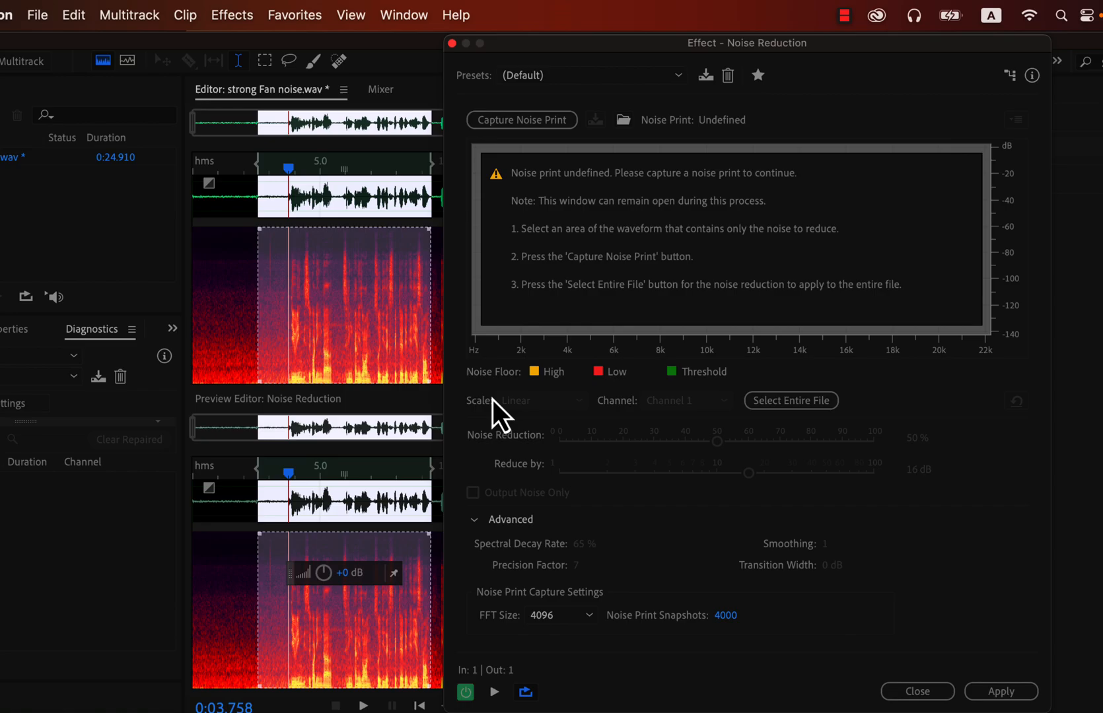
Select the noise-only opening of about 3.3 s as the noise sample and play it briefly to check it.
click(260, 306)
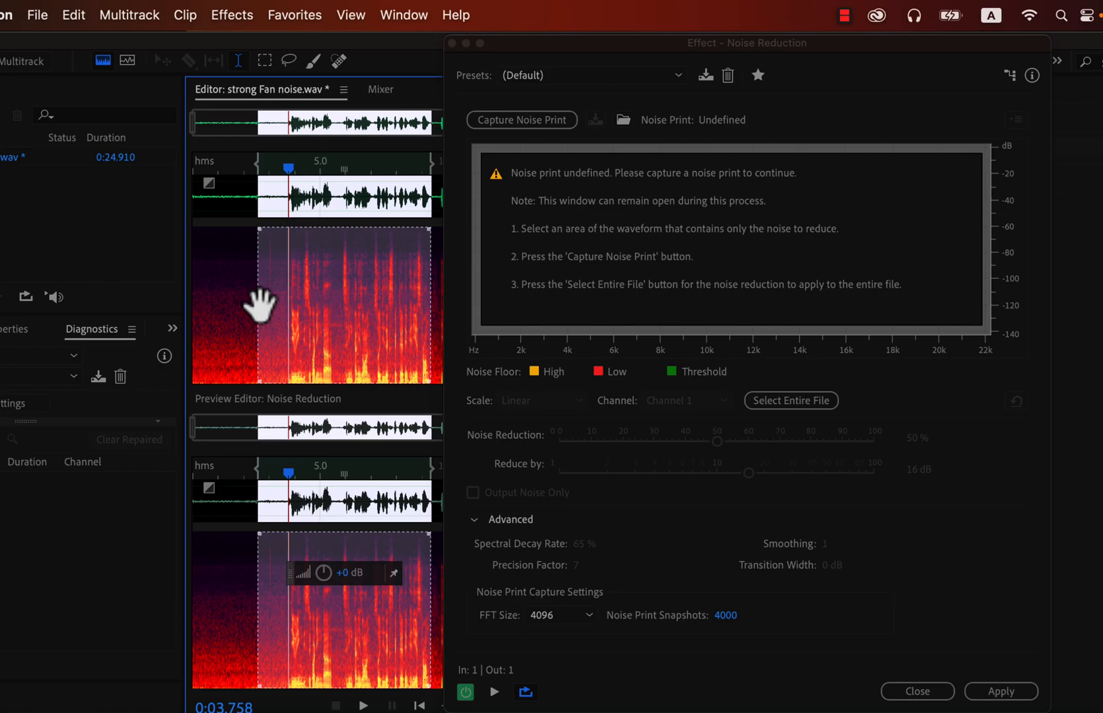
click(283, 198)
click(278, 196)
drag(277, 196, 192, 199)
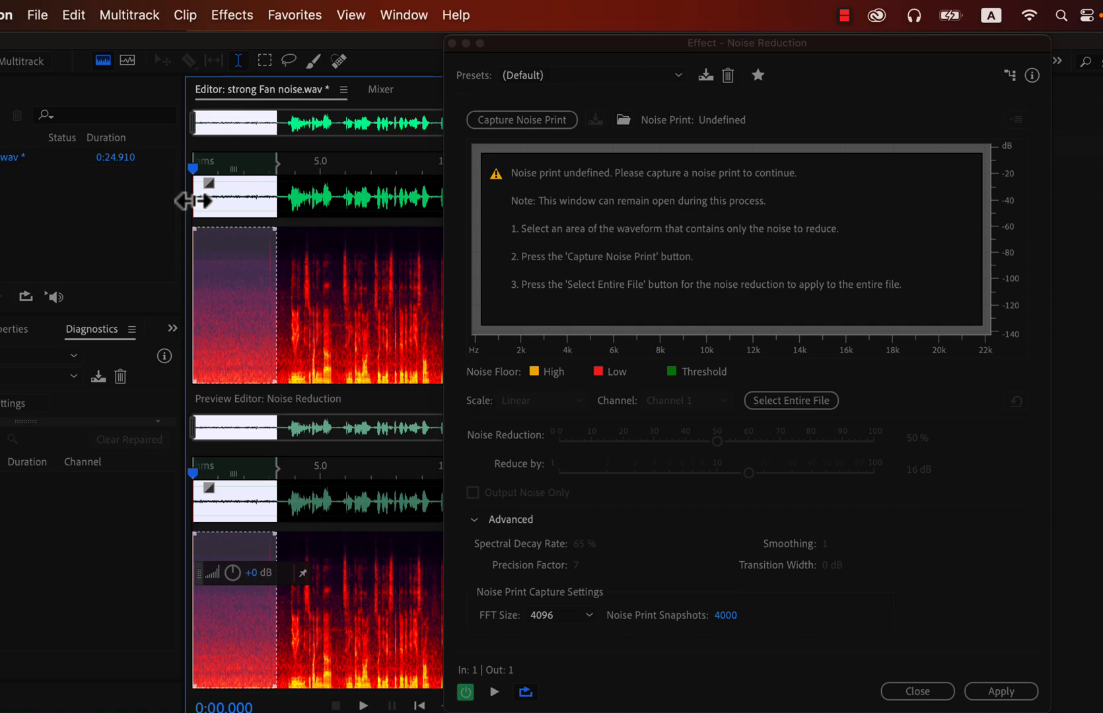
key(space)
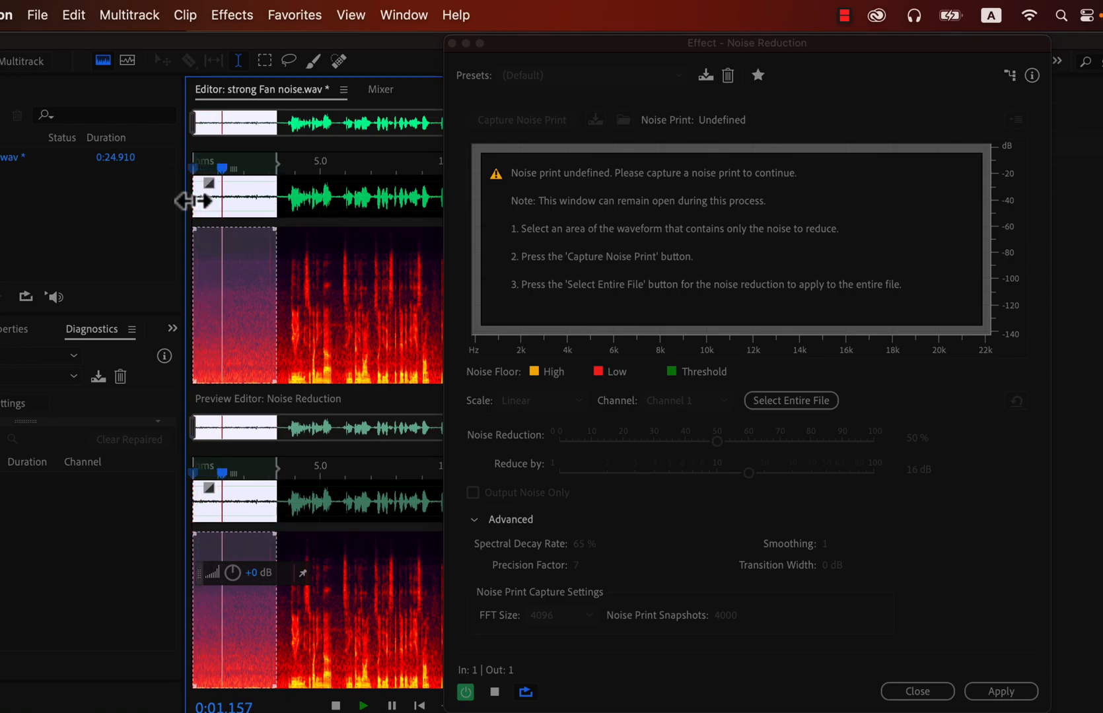
key(space)
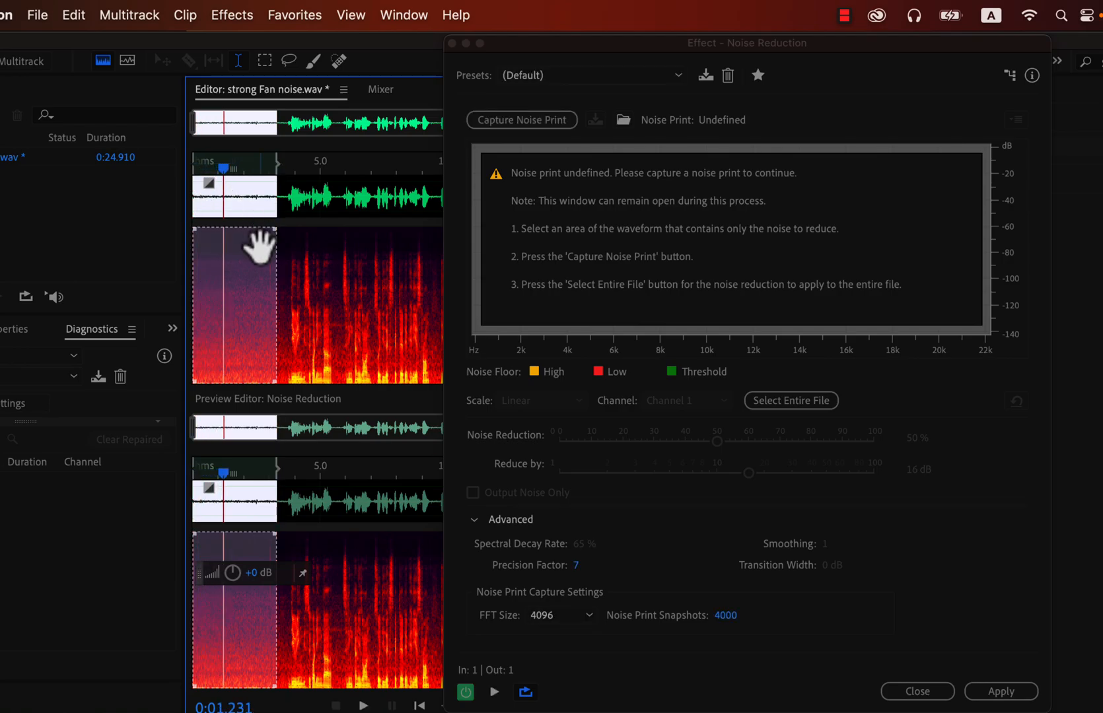
Select the short noise-only stretch of about 0.3 s just before the speech and play it to check for unwanted sounds.
click(264, 204)
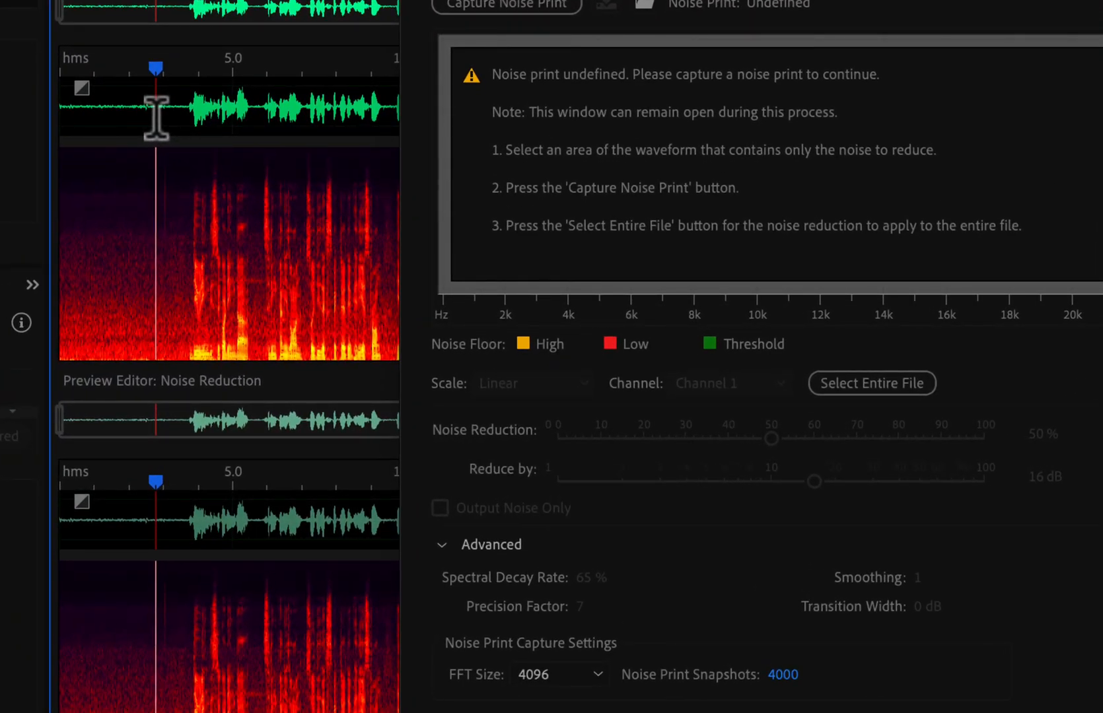
click(170, 113)
drag(170, 112, 157, 121)
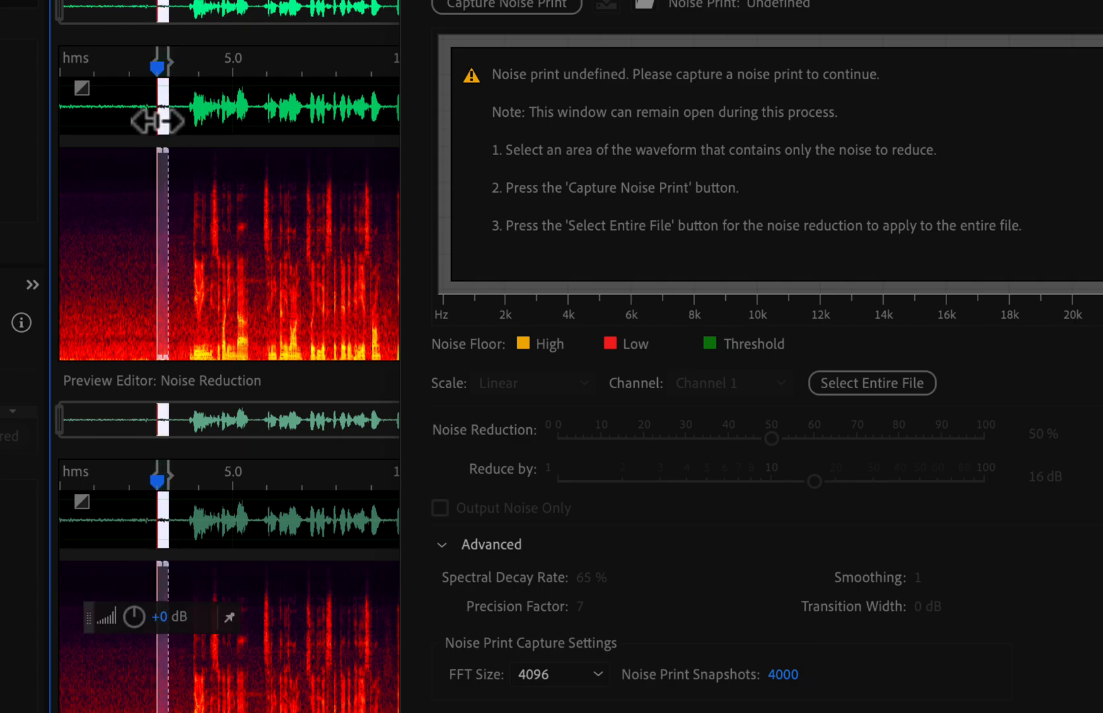
key(space)
key(space)
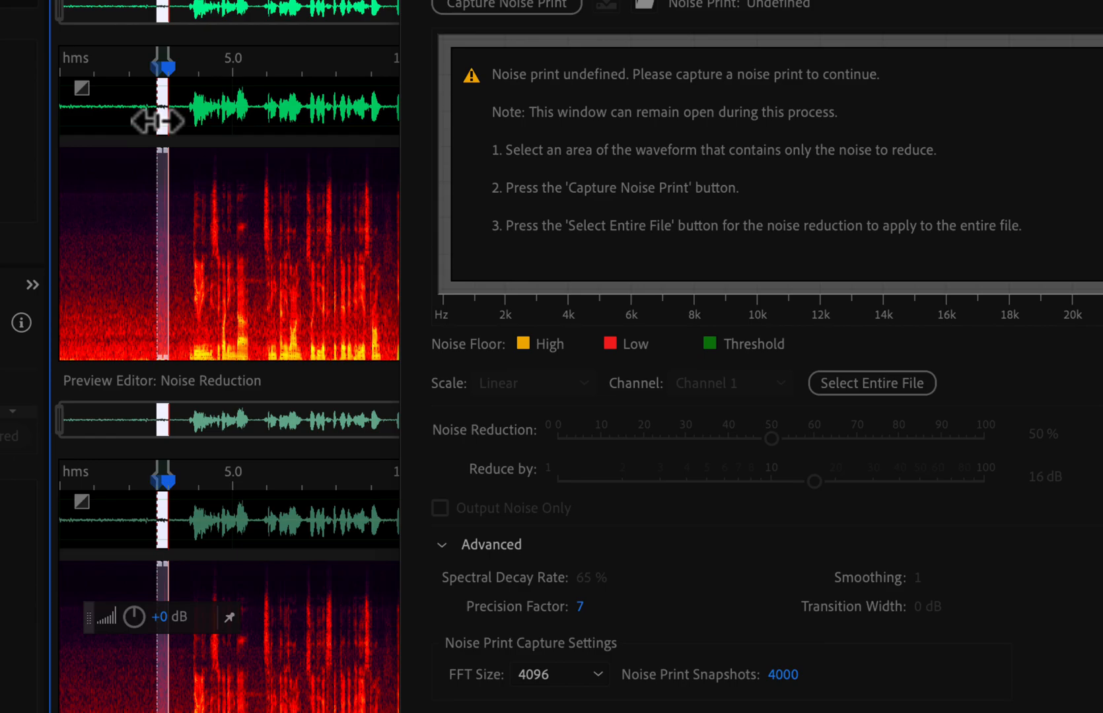
Select about the first 2.4 s of fan noise, play it briefly, and capture it as the noise print.
drag(142, 105, 58, 135)
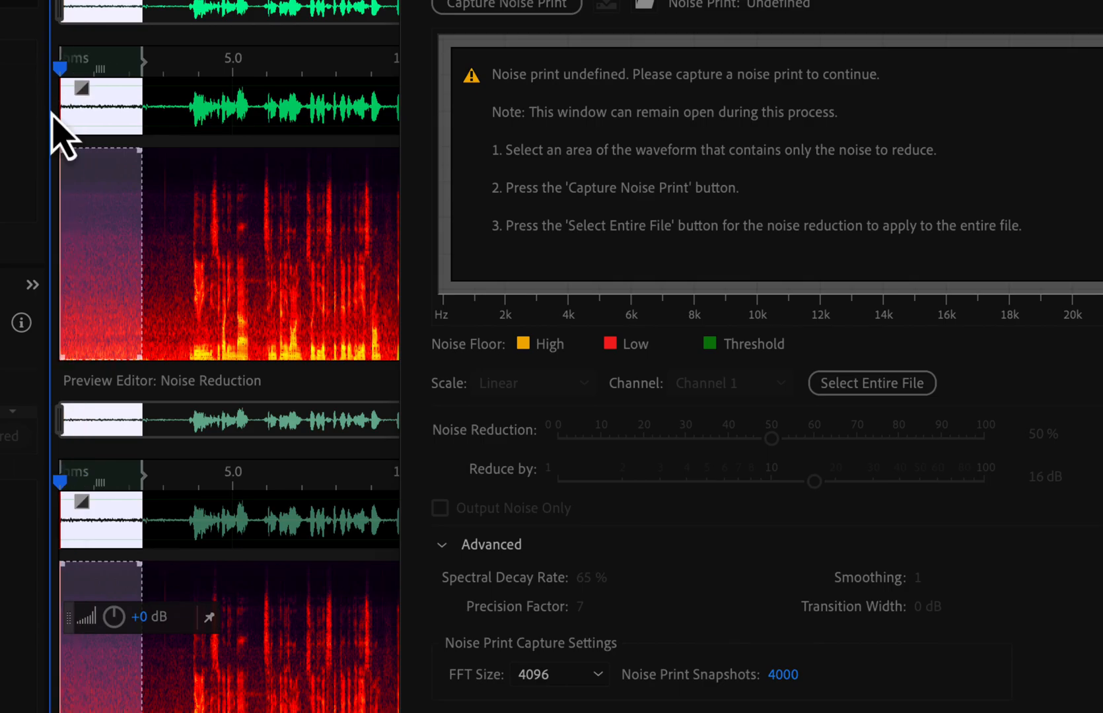
key(space)
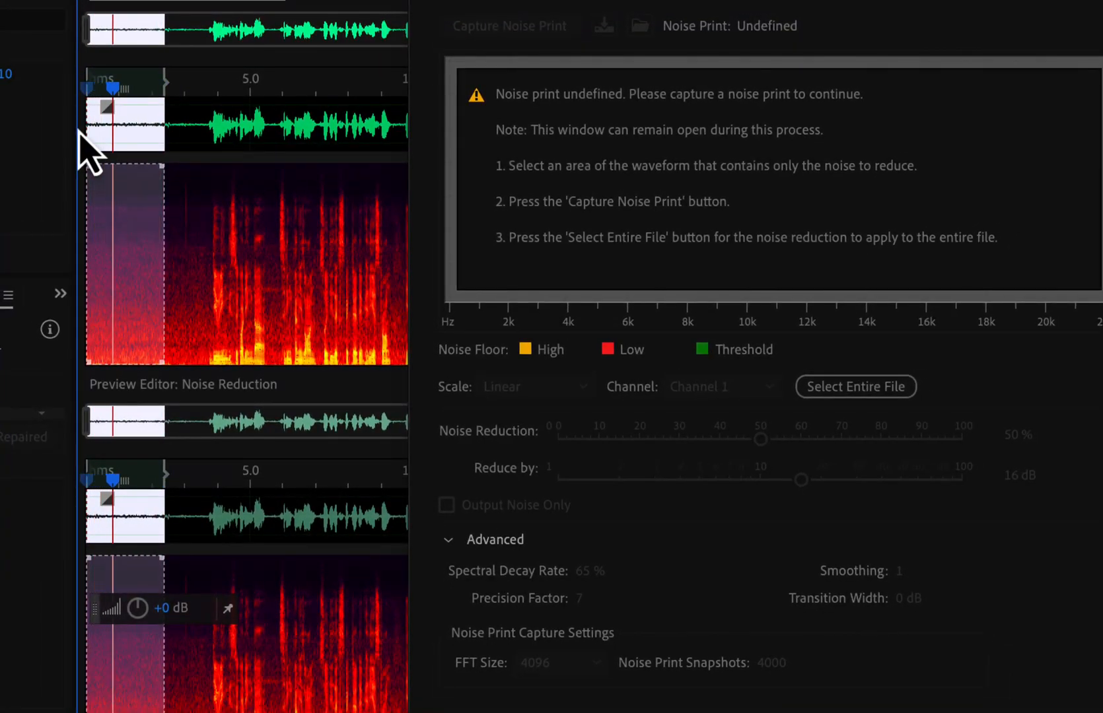
key(space)
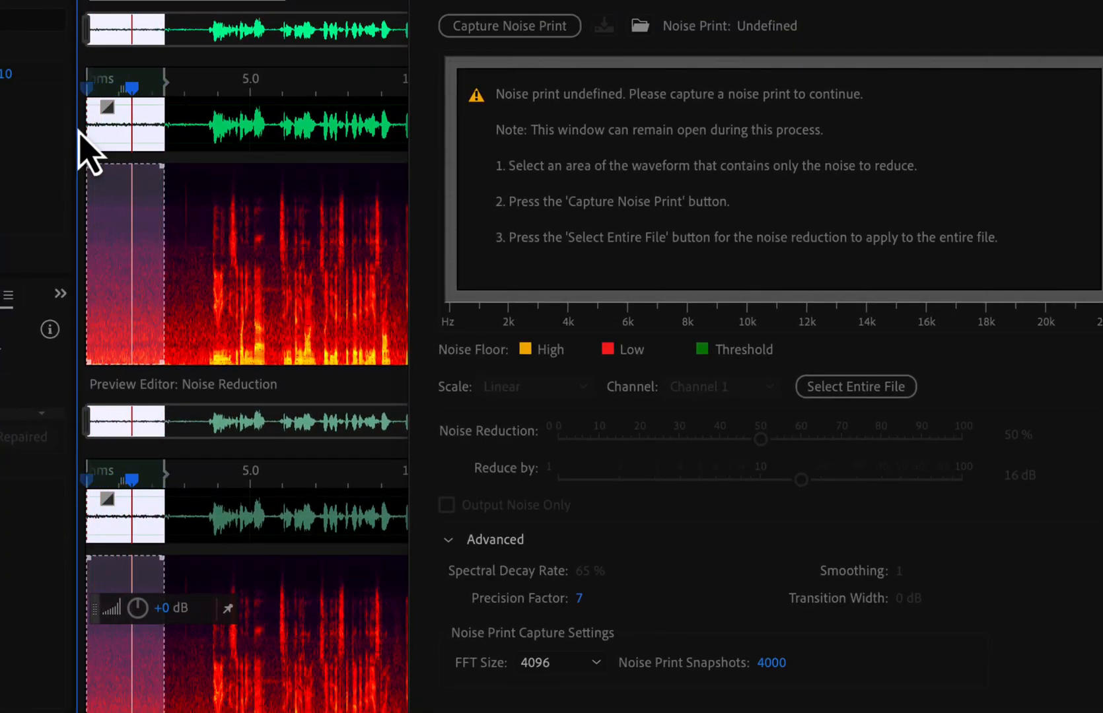
click(526, 26)
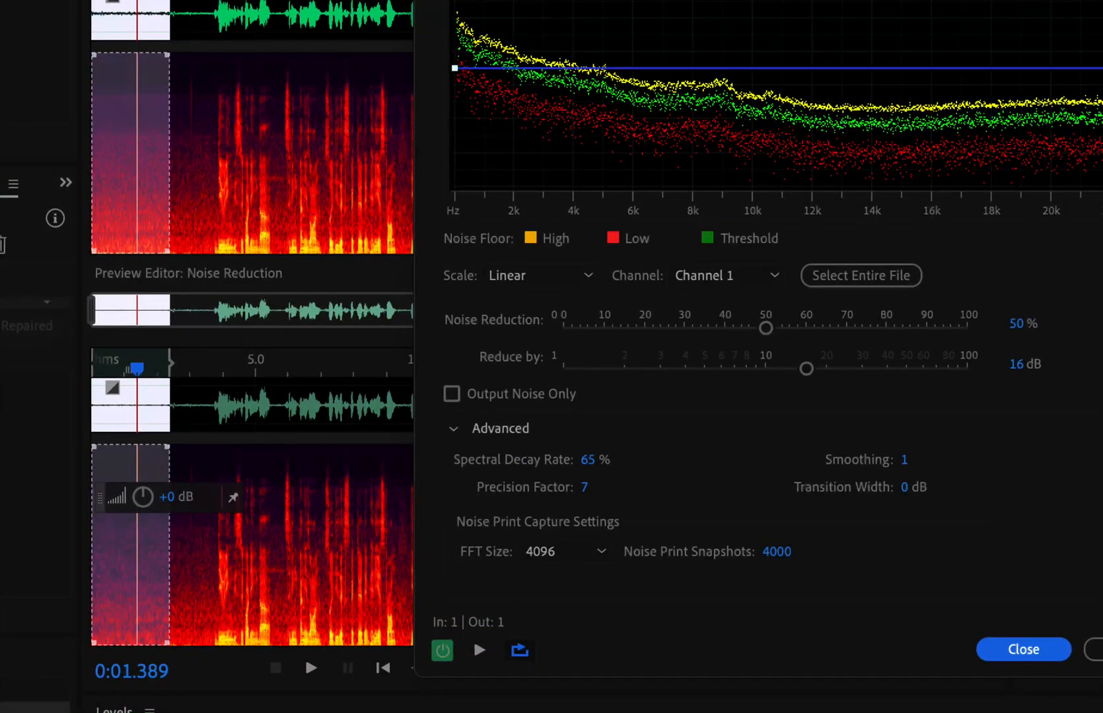
Clear the selection and move the effect window aside to compare the original and preview spectra, bringing it back over the editor.
click(267, 137)
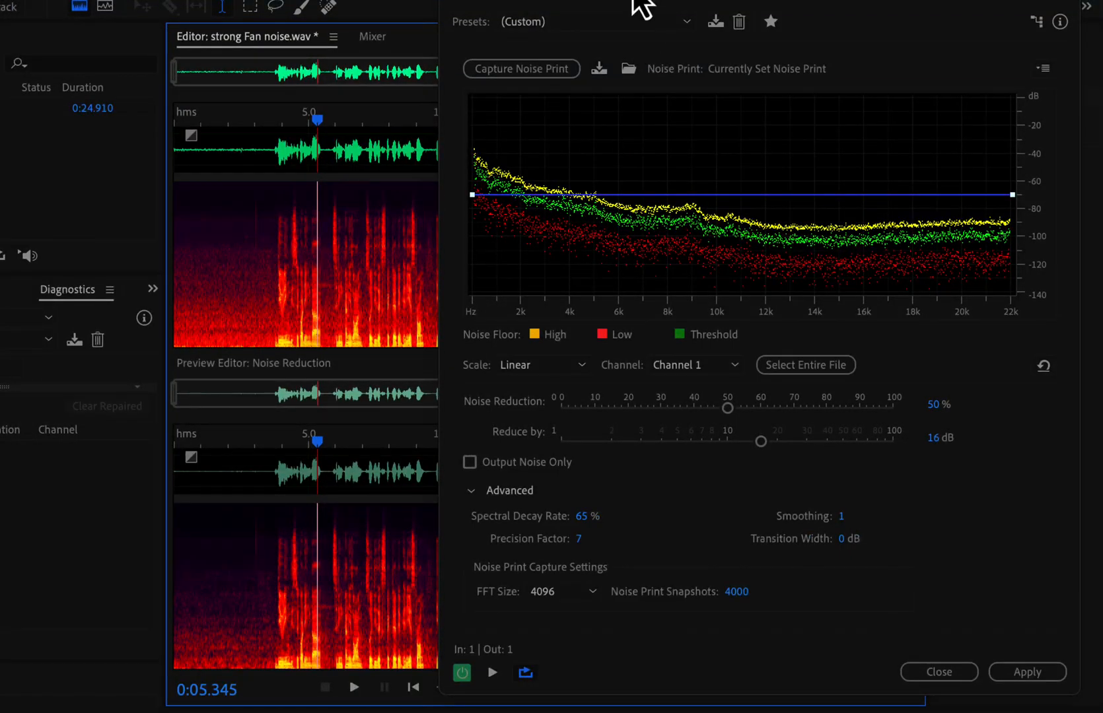
drag(641, 8, 1102, 58)
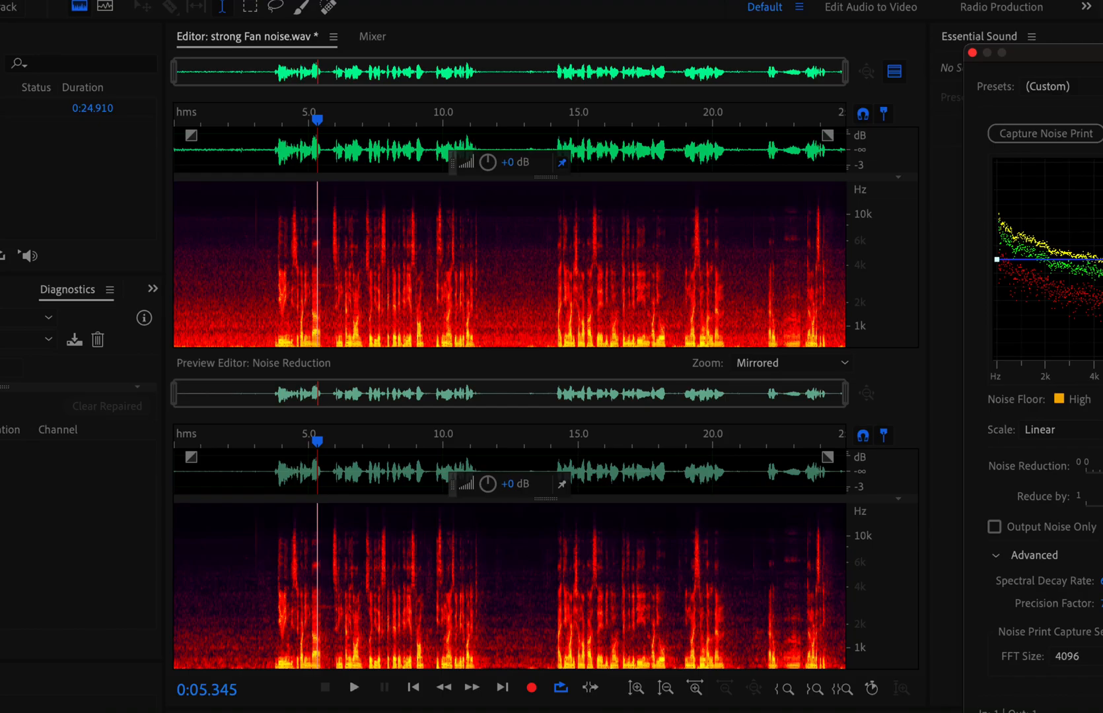
mouse_move(1057, 54)
mouse_down()
mouse_move(418, 32)
mouse_move(508, 3)
mouse_move(608, 2)
mouse_up()
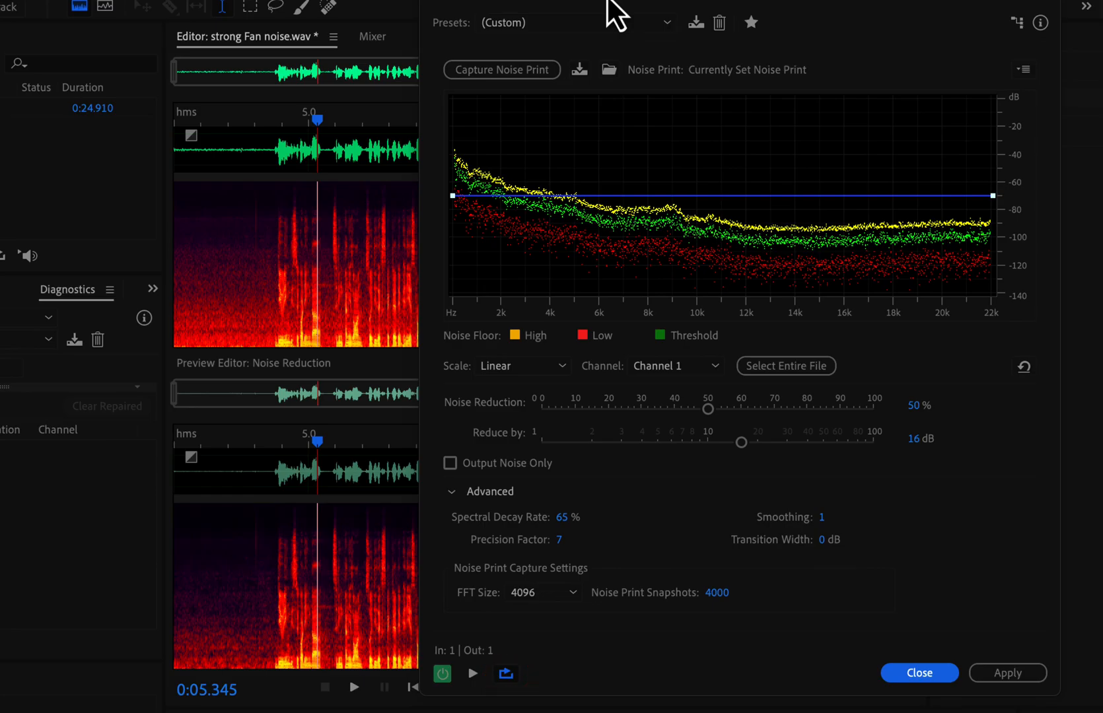
Place the playhead near the start of the recording and preview the noise reduction through the first spoken passage.
click(180, 75)
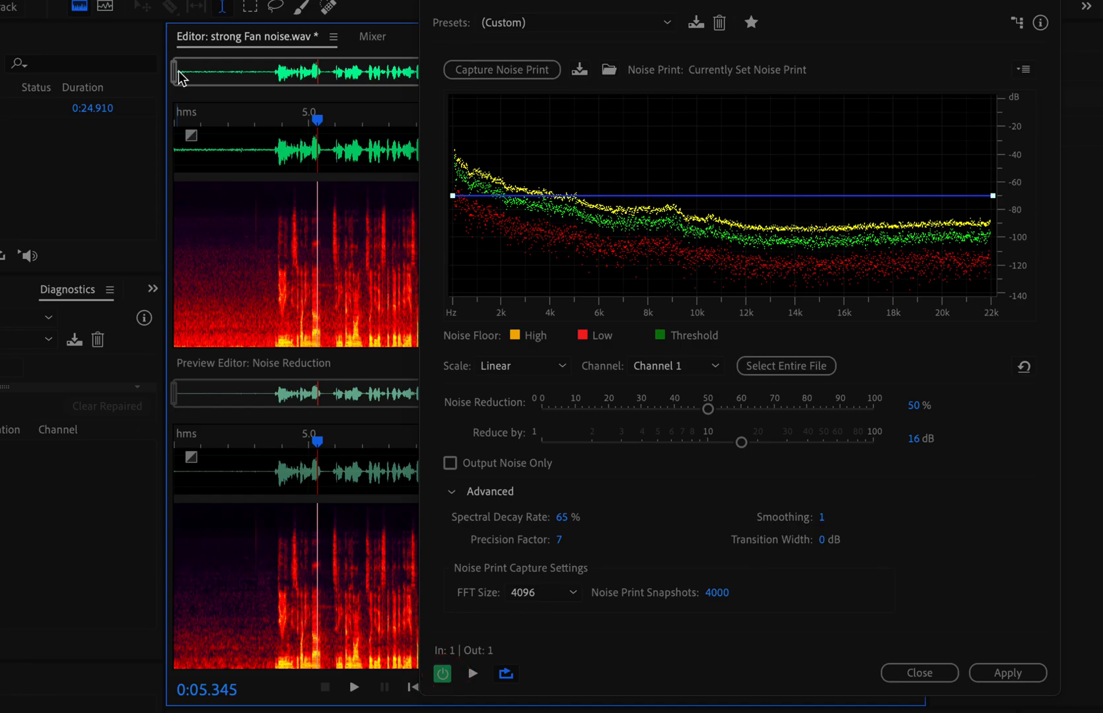
click(183, 120)
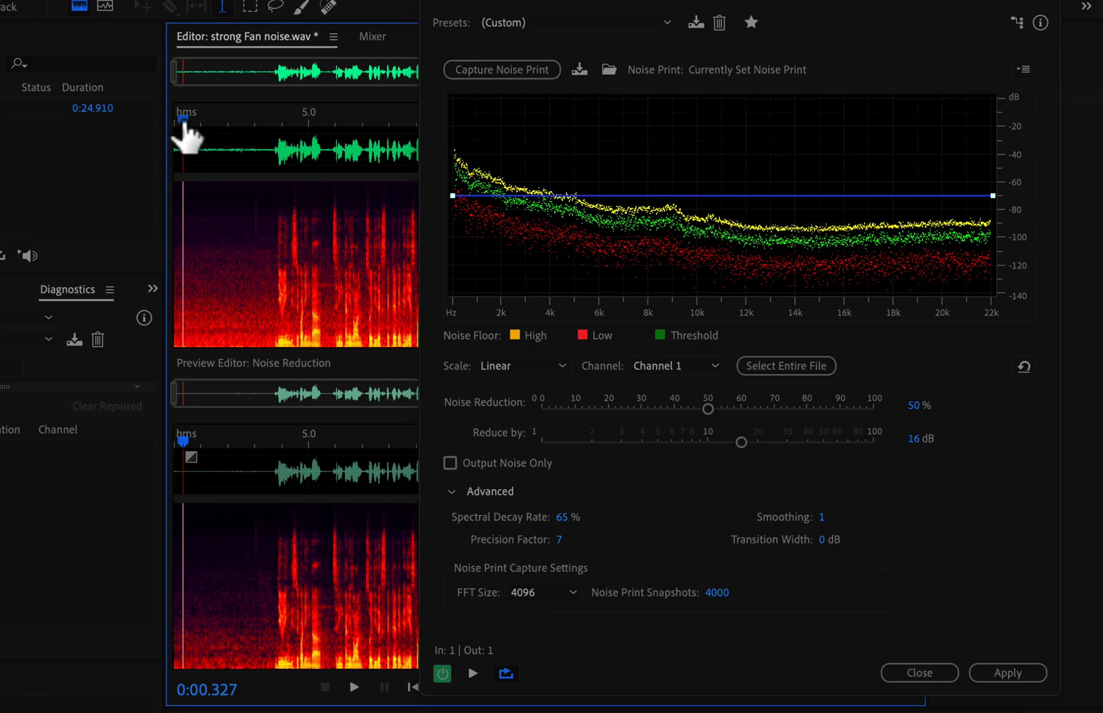
click(473, 674)
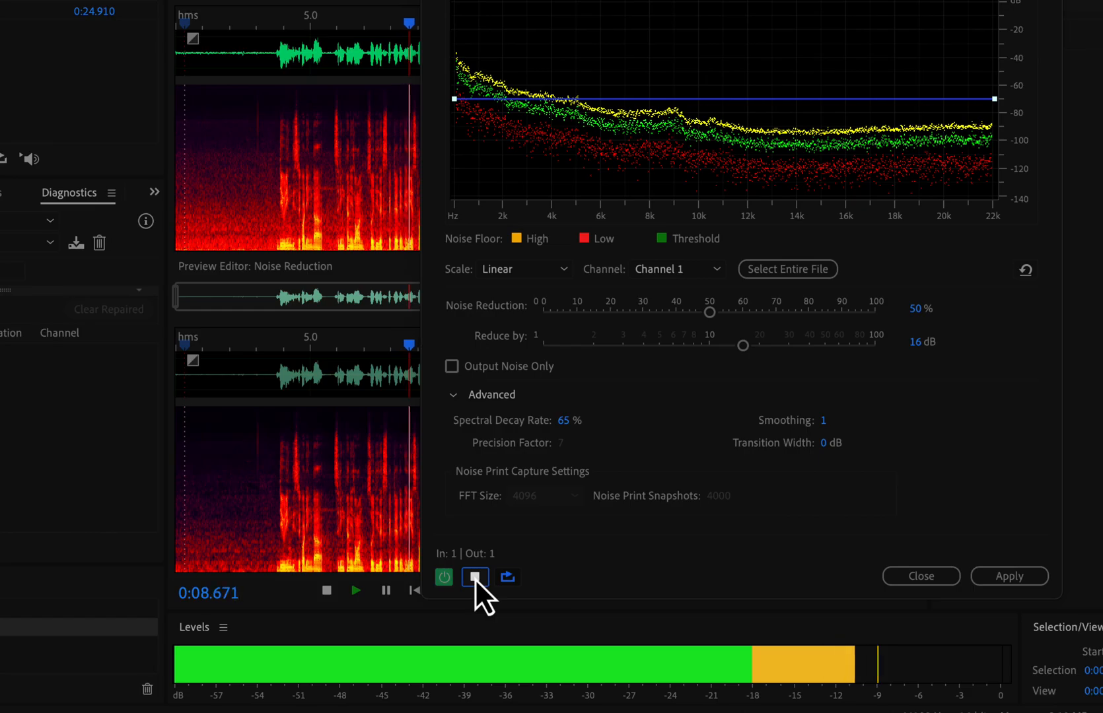
click(475, 578)
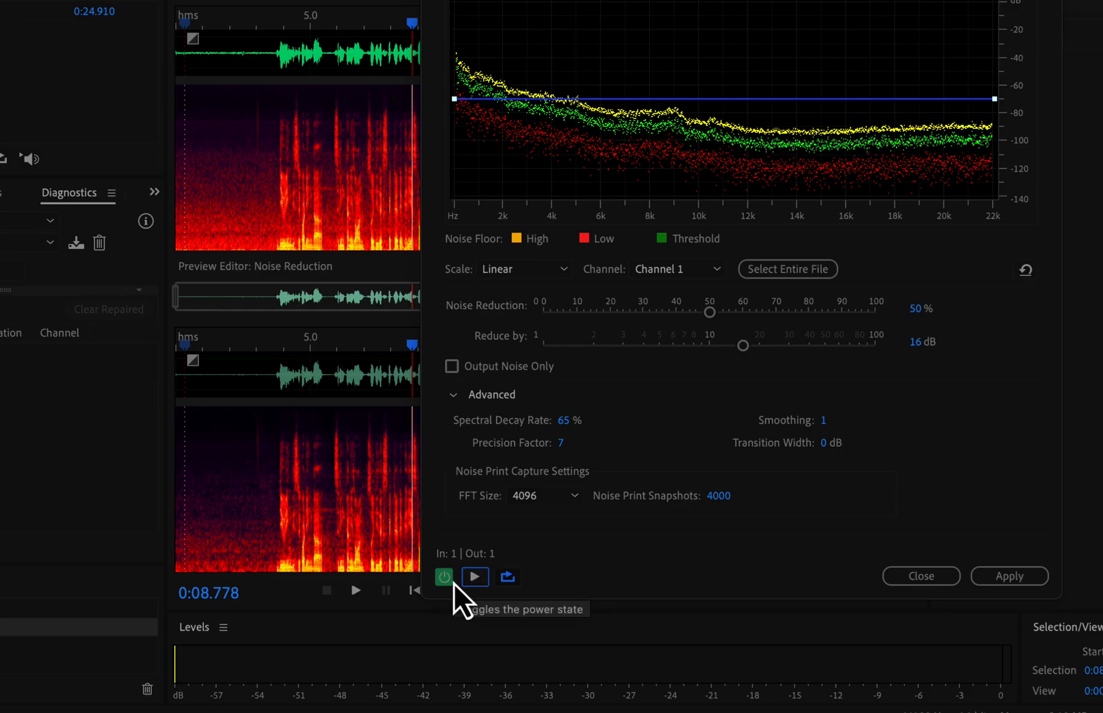
Bypass the effect, play the recording from near its start, and toggle the effect on and off to compare the sound.
click(447, 581)
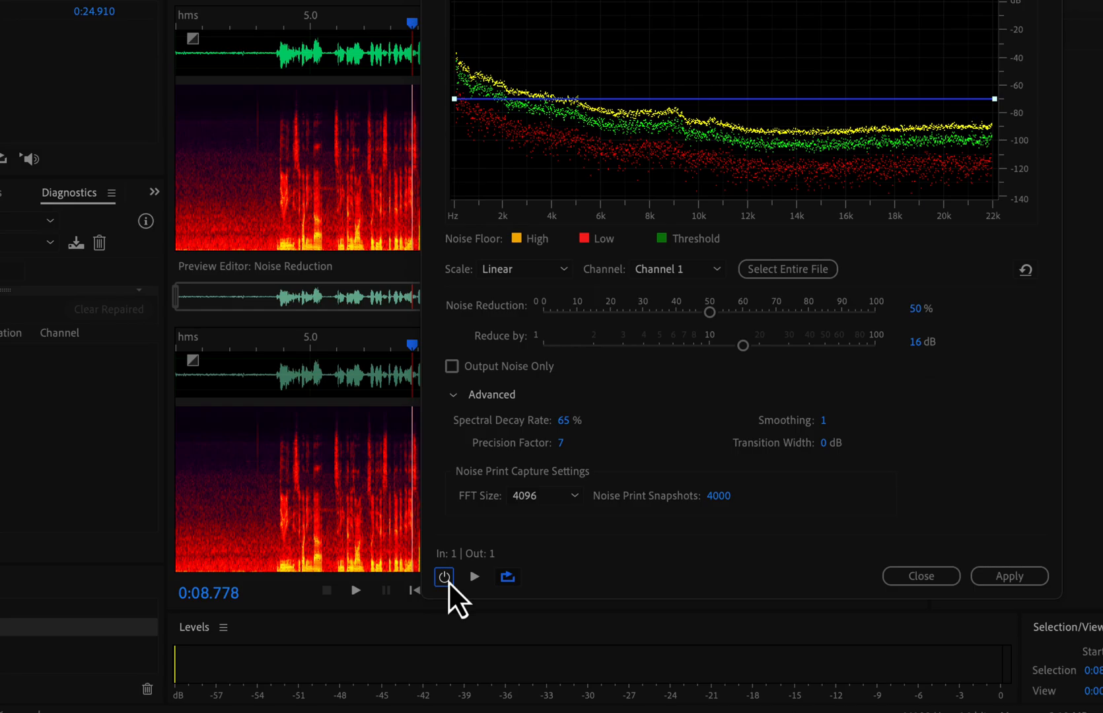
click(182, 56)
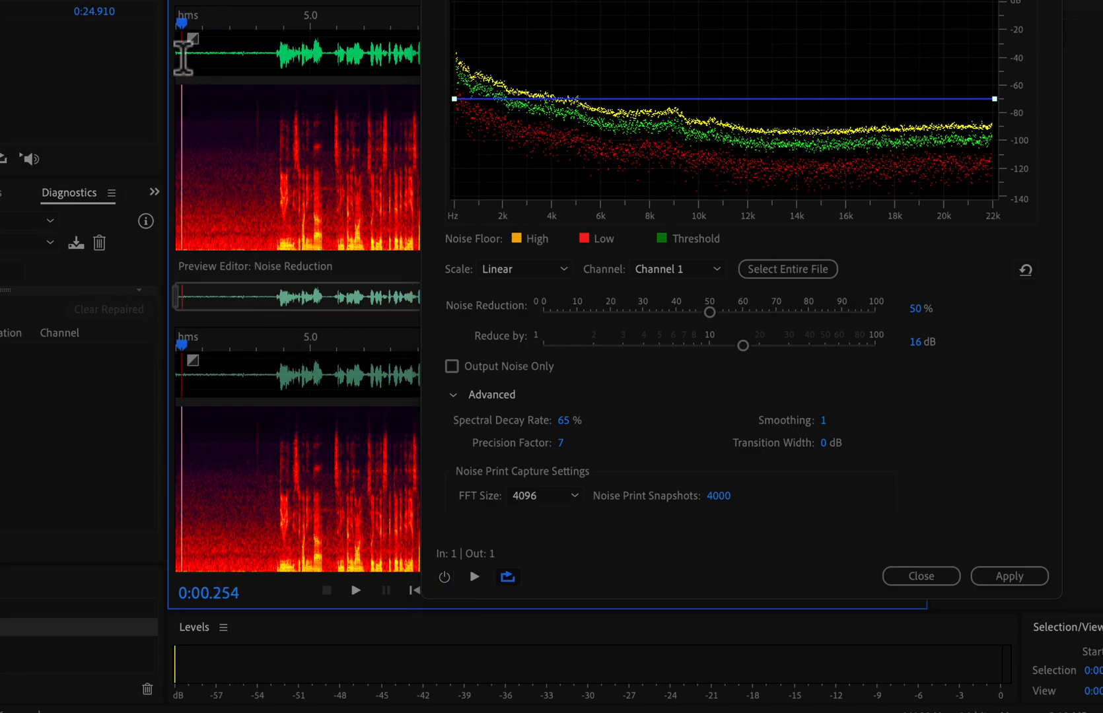
key(space)
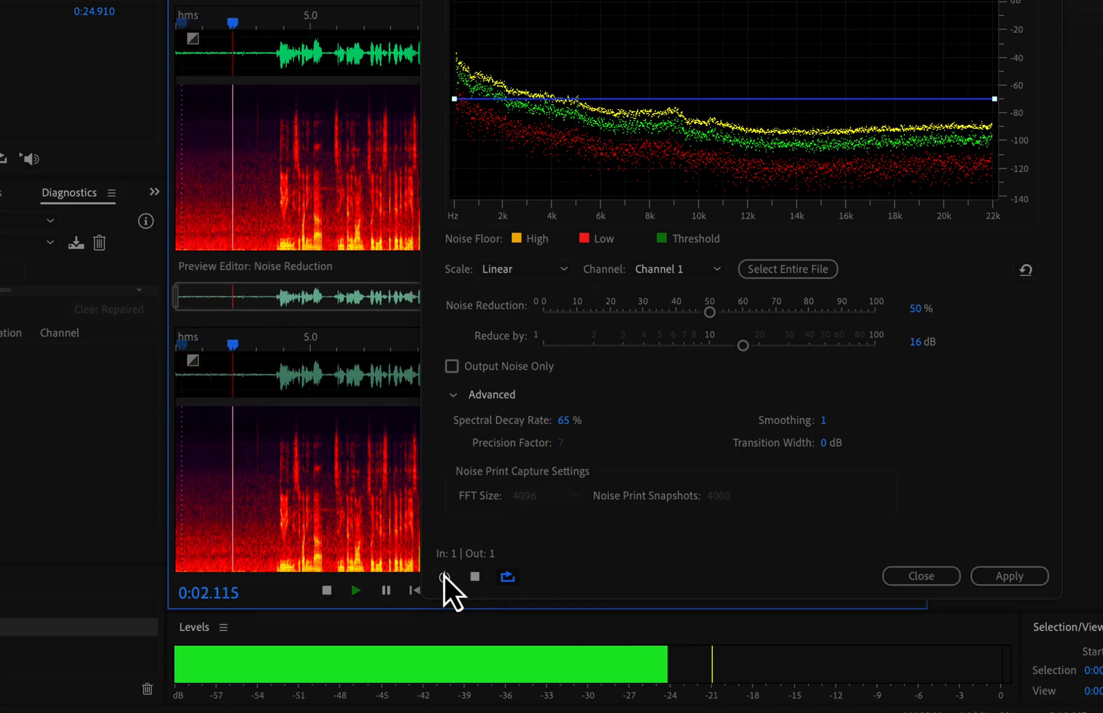
click(445, 579)
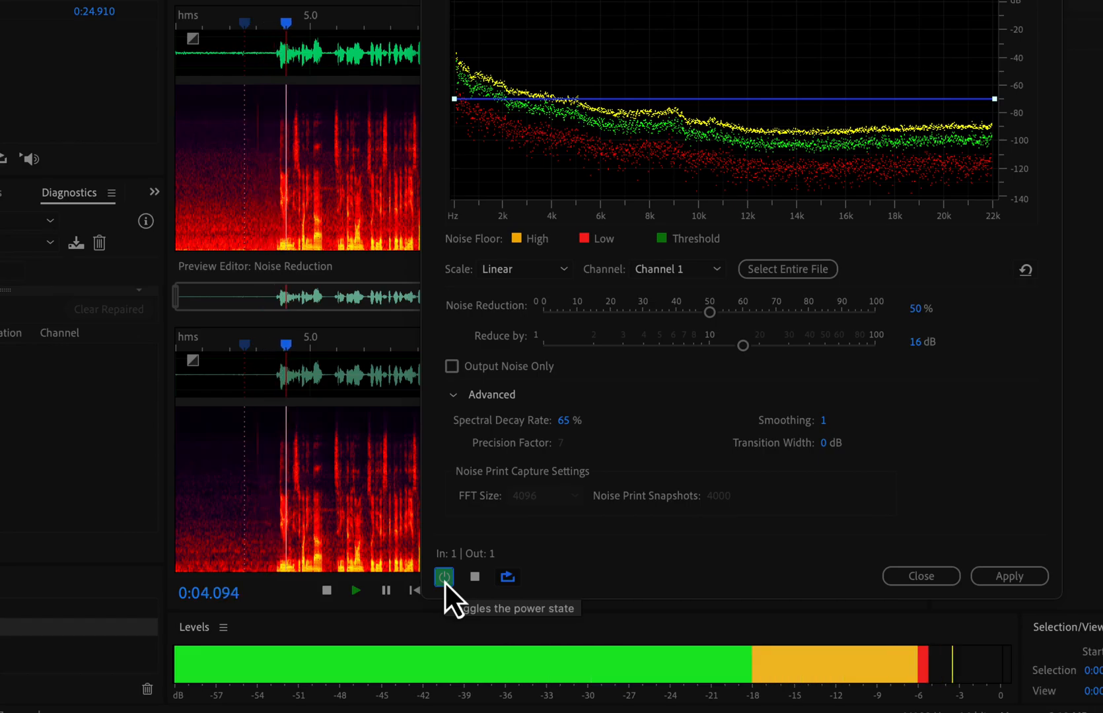
click(445, 579)
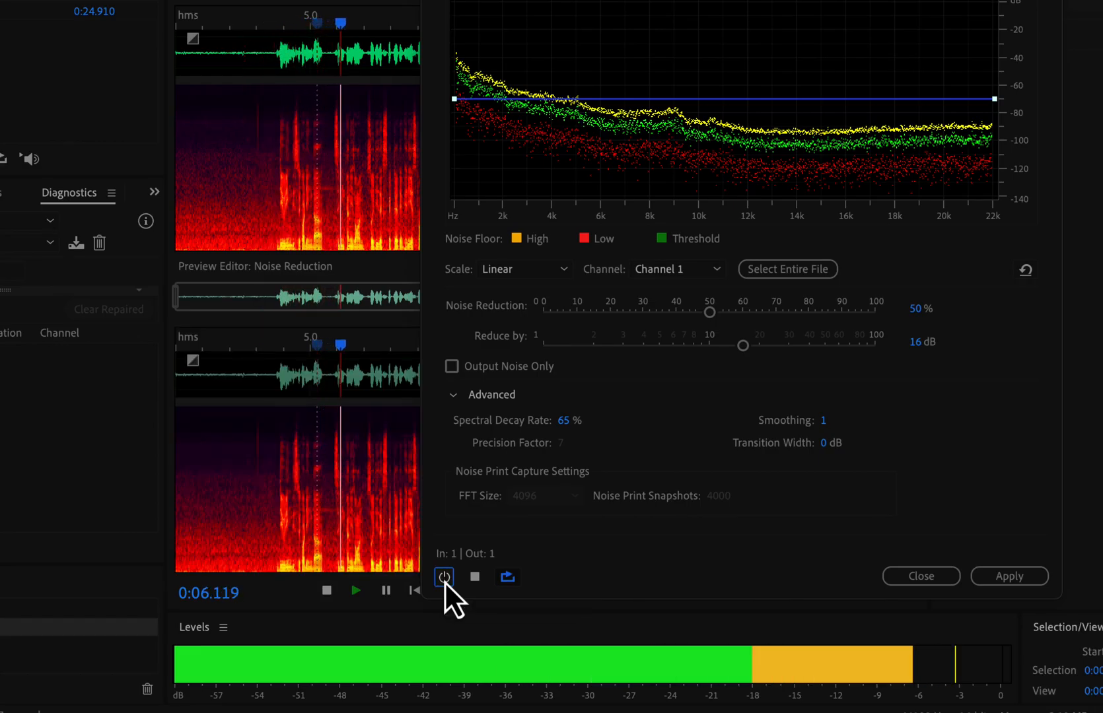
click(444, 578)
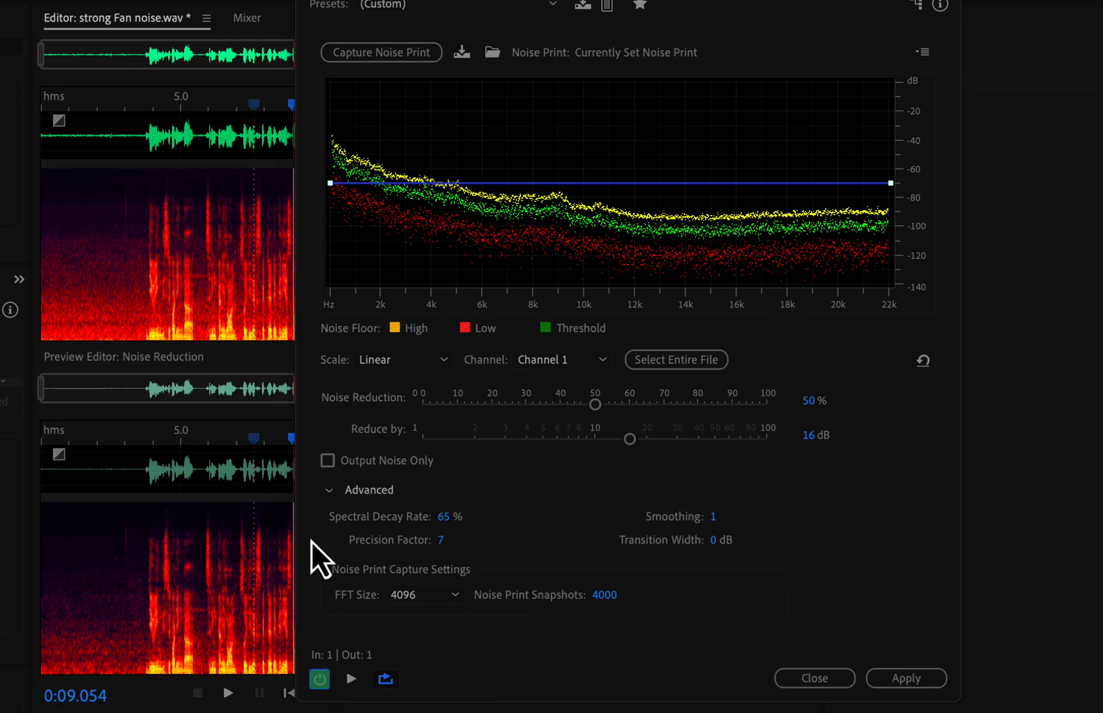
Raise the noise threshold curve to -46 dB at 0 Hz and to about -40 dB at its high-frequency end.
drag(330, 184, 331, 164)
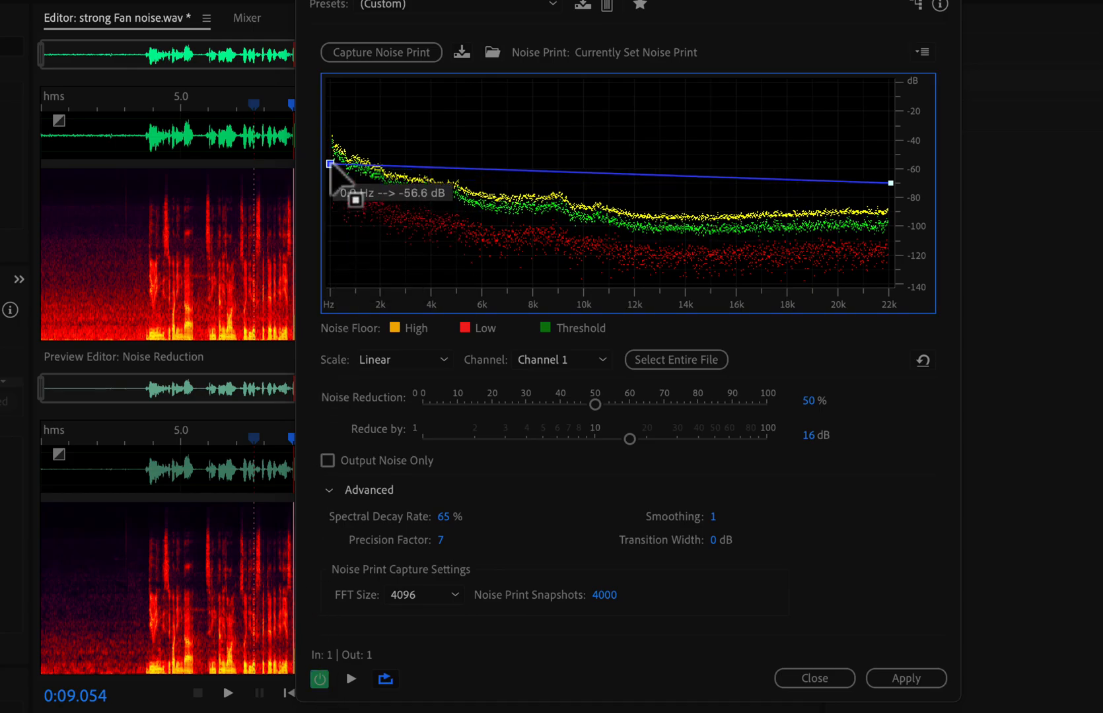
drag(889, 183, 889, 139)
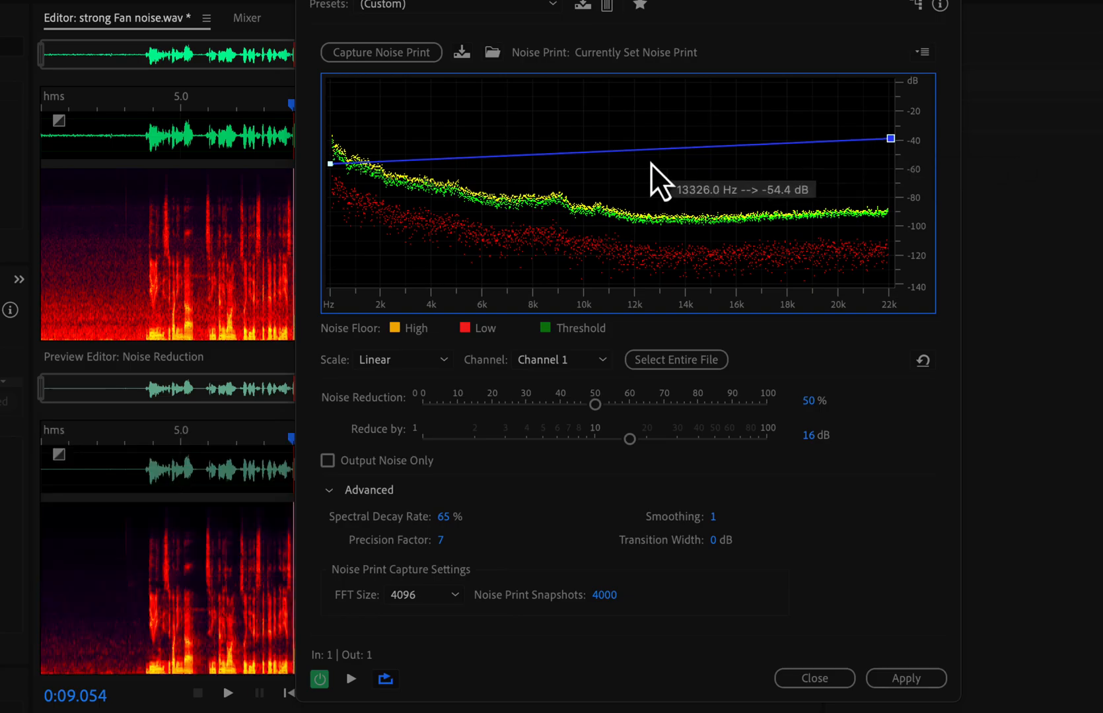
drag(330, 163, 330, 154)
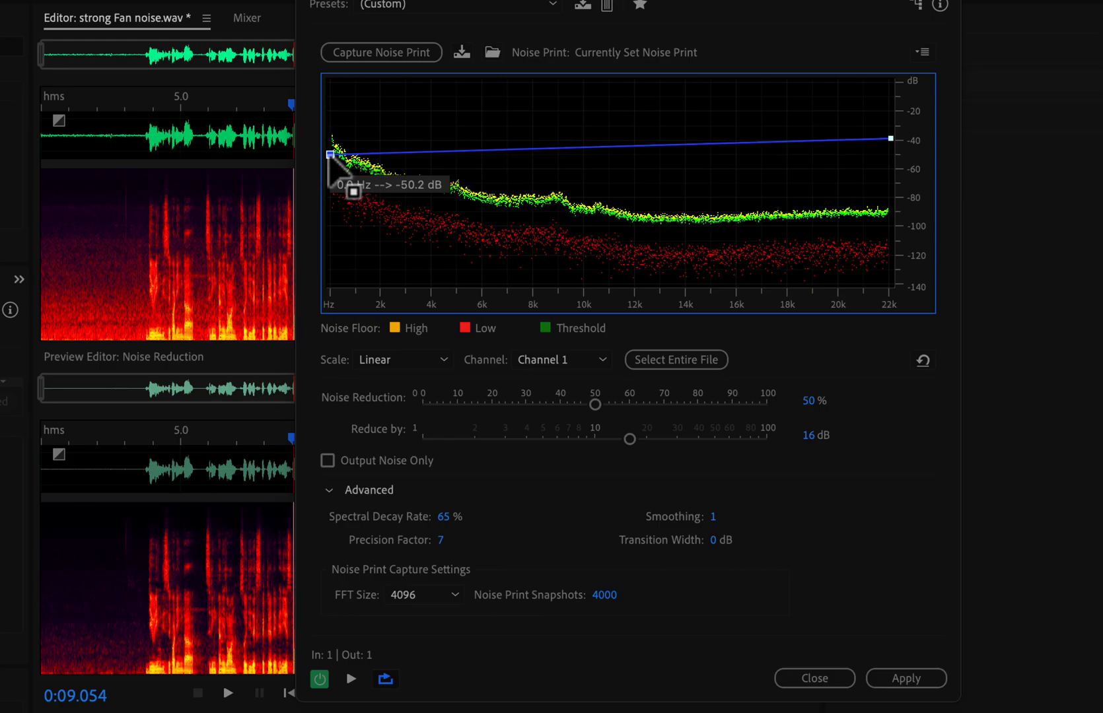
drag(330, 154, 329, 148)
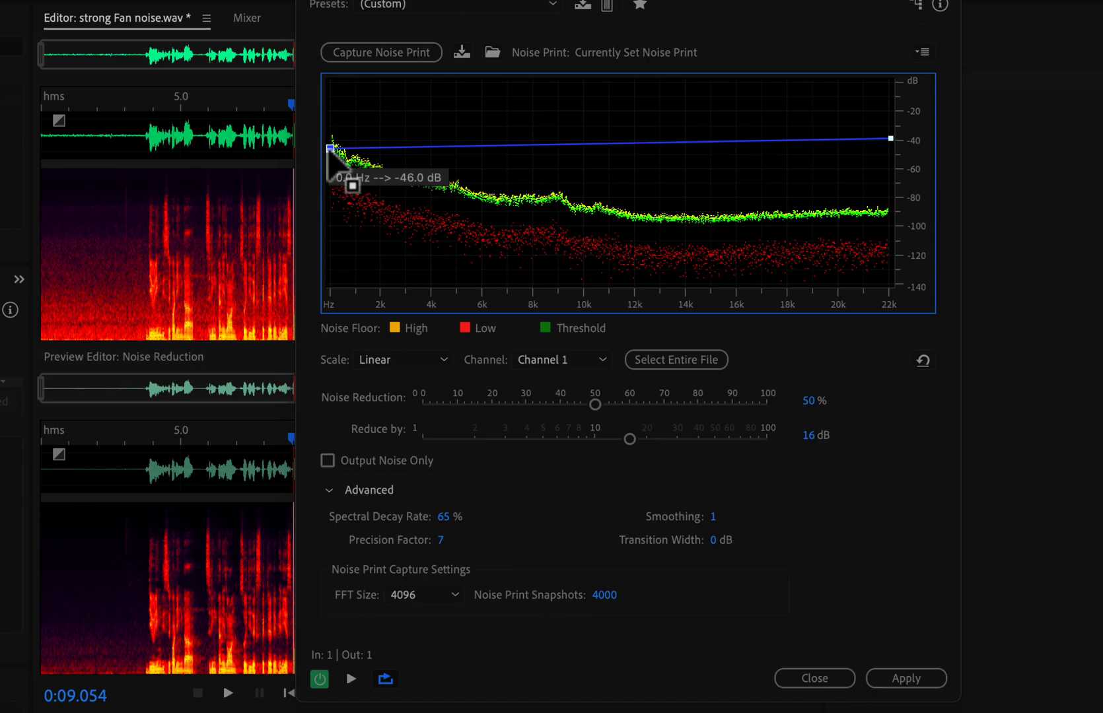
Switch the noise graph's frequency scale to Logarithmic and return it to Linear.
click(403, 363)
click(398, 409)
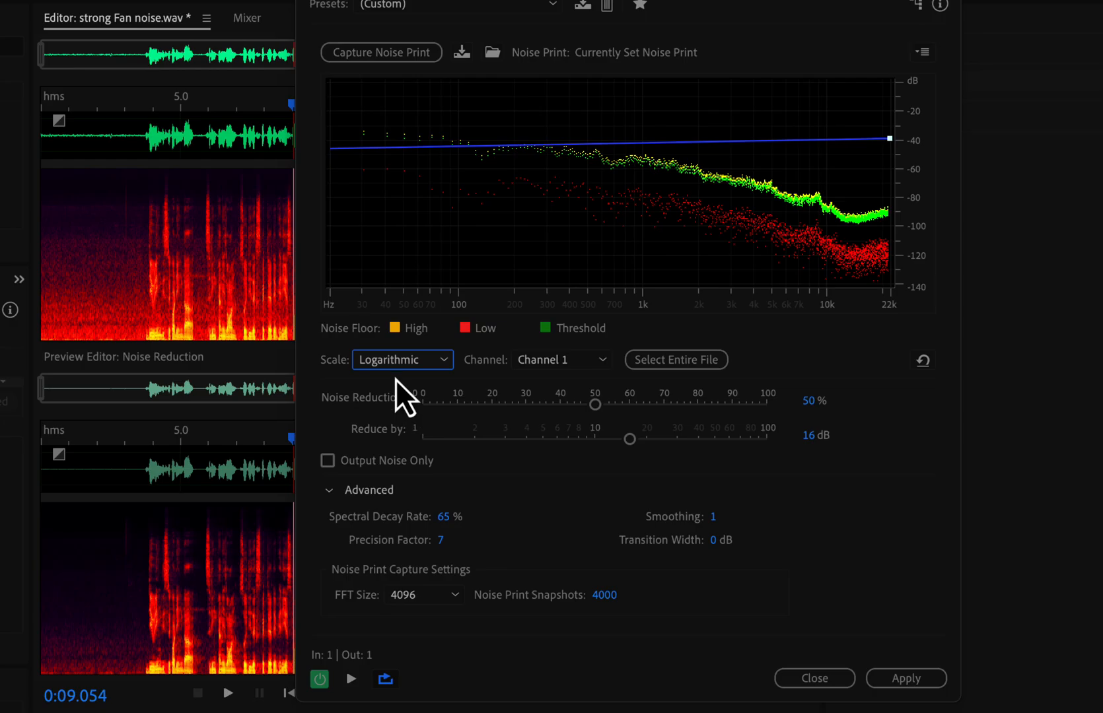
click(393, 365)
click(391, 383)
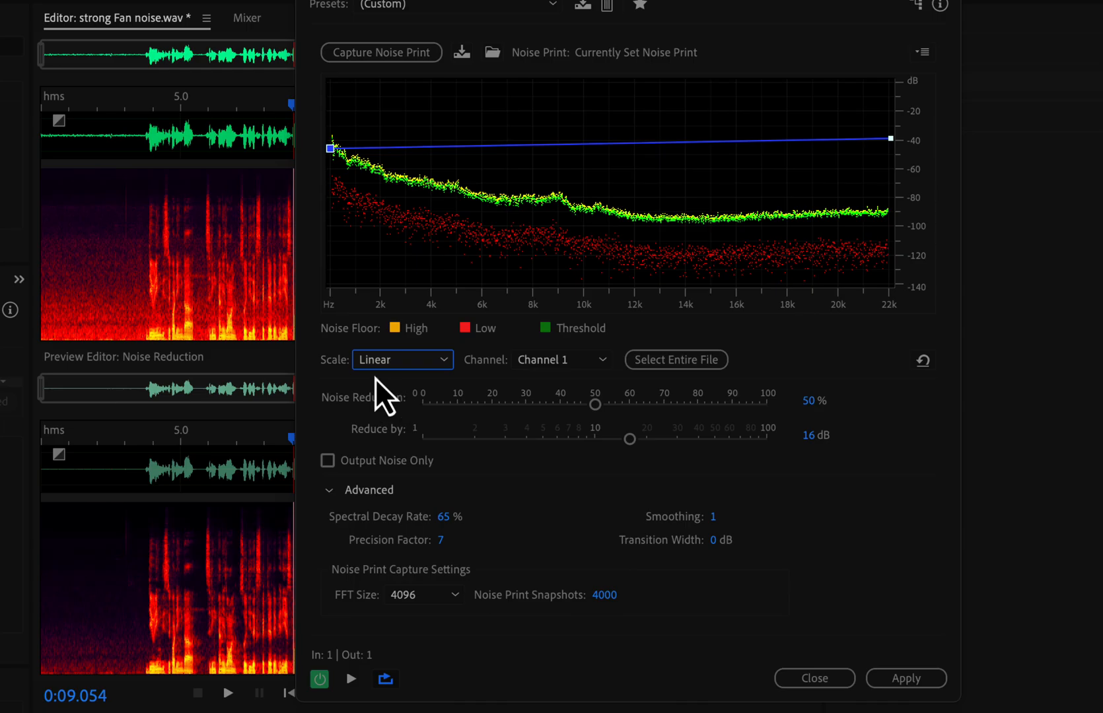
Play the recording from 0:00.000 with the raised threshold curve, briefly bypassing the effect to compare with the original sound.
click(43, 150)
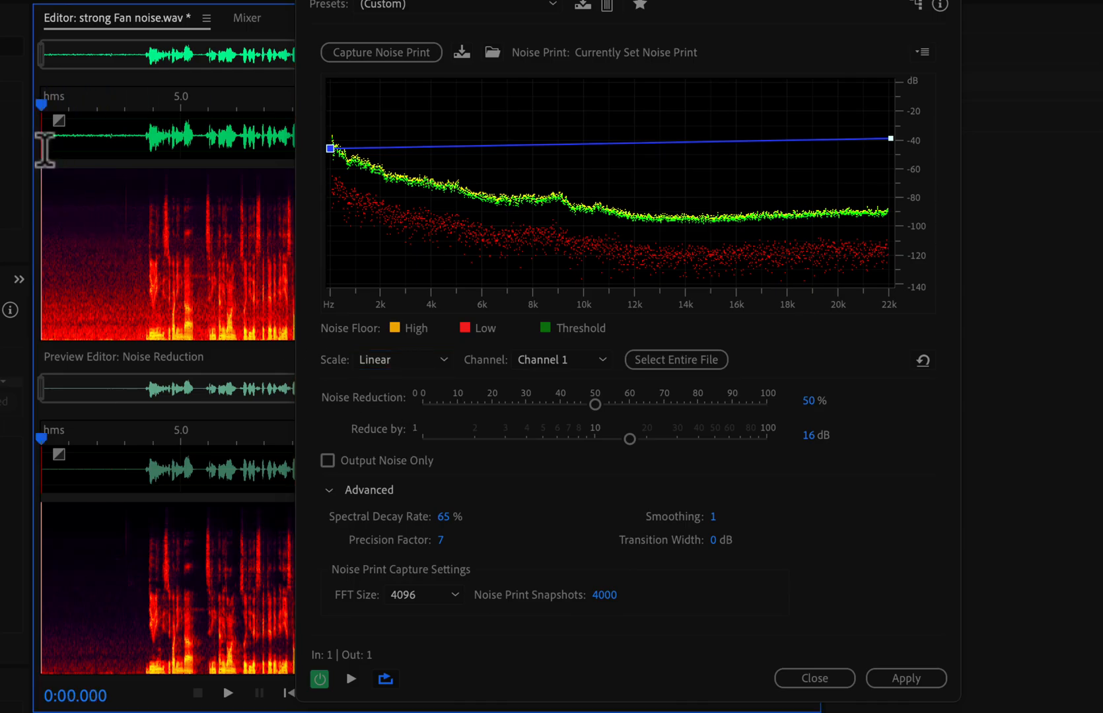
click(348, 684)
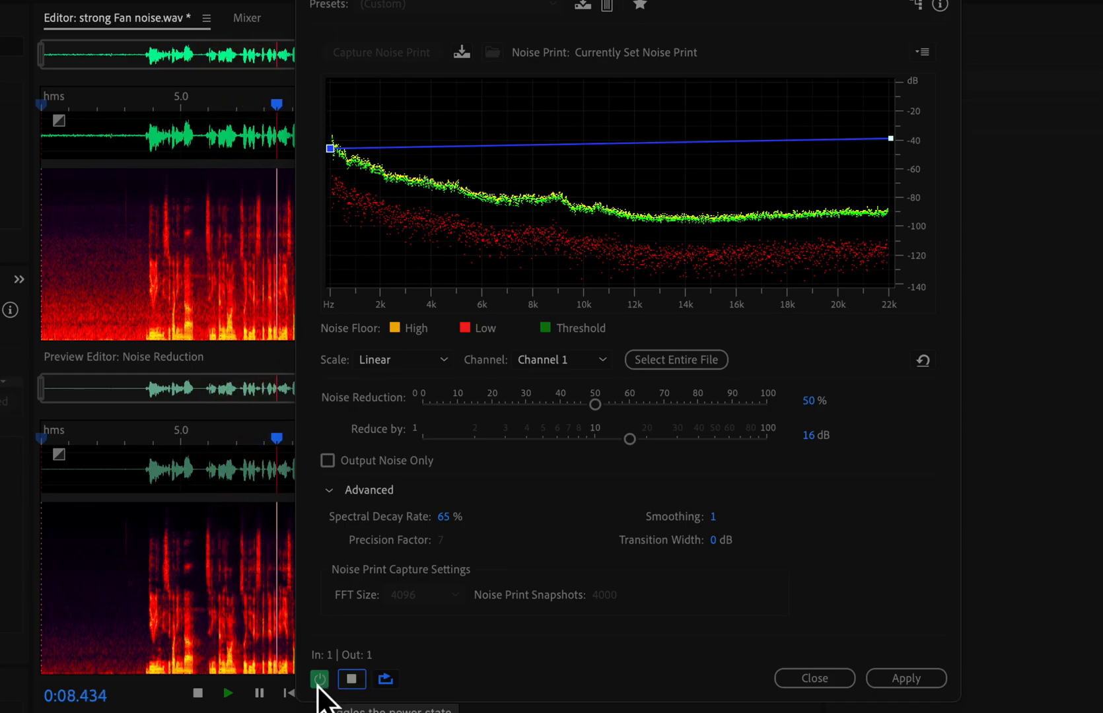
click(319, 682)
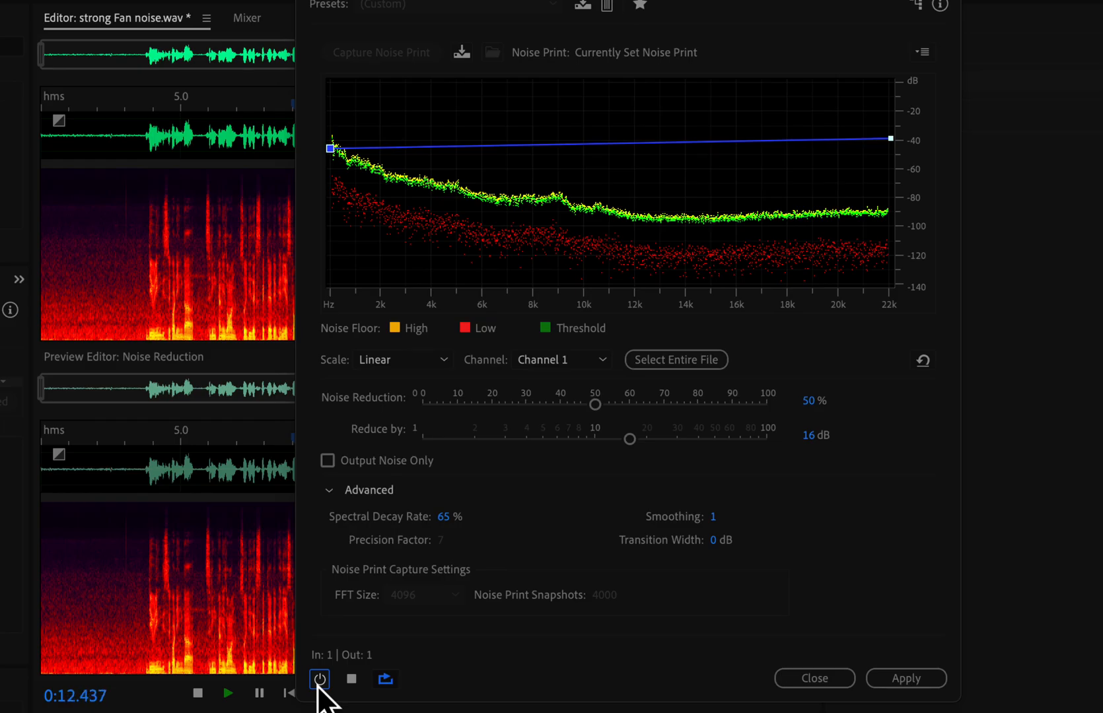
click(319, 682)
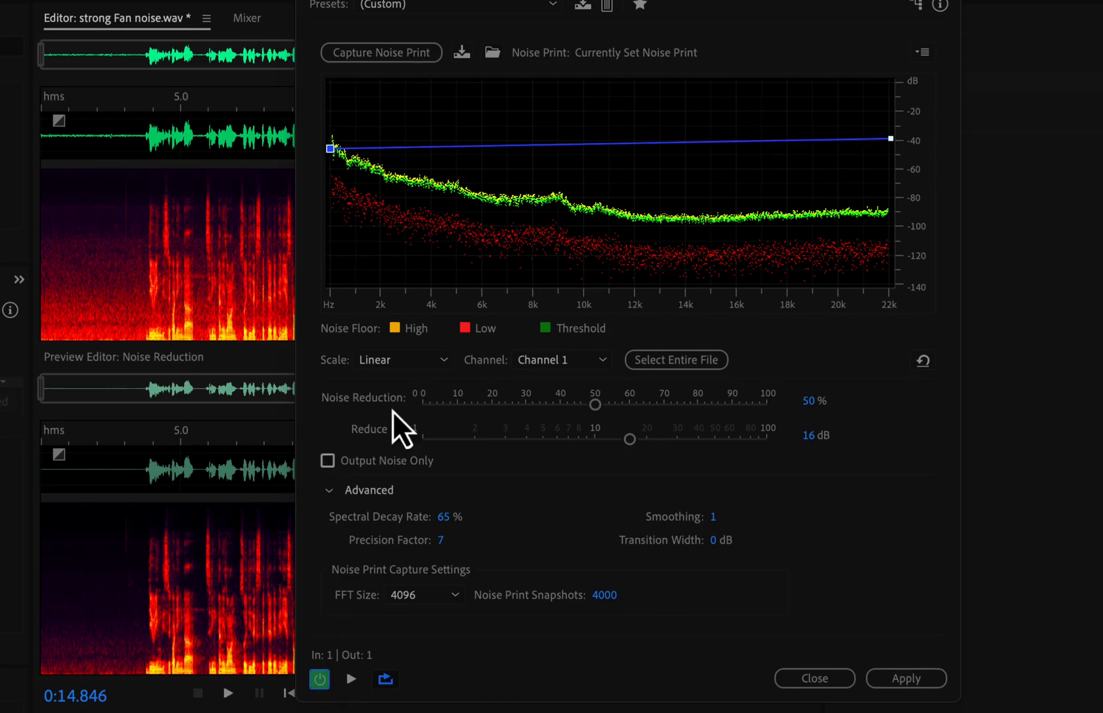
Restore the (Default) preset and capture a new noise print from the noise-only opening, from 0:00.000 to about 0:02.472.
click(474, 31)
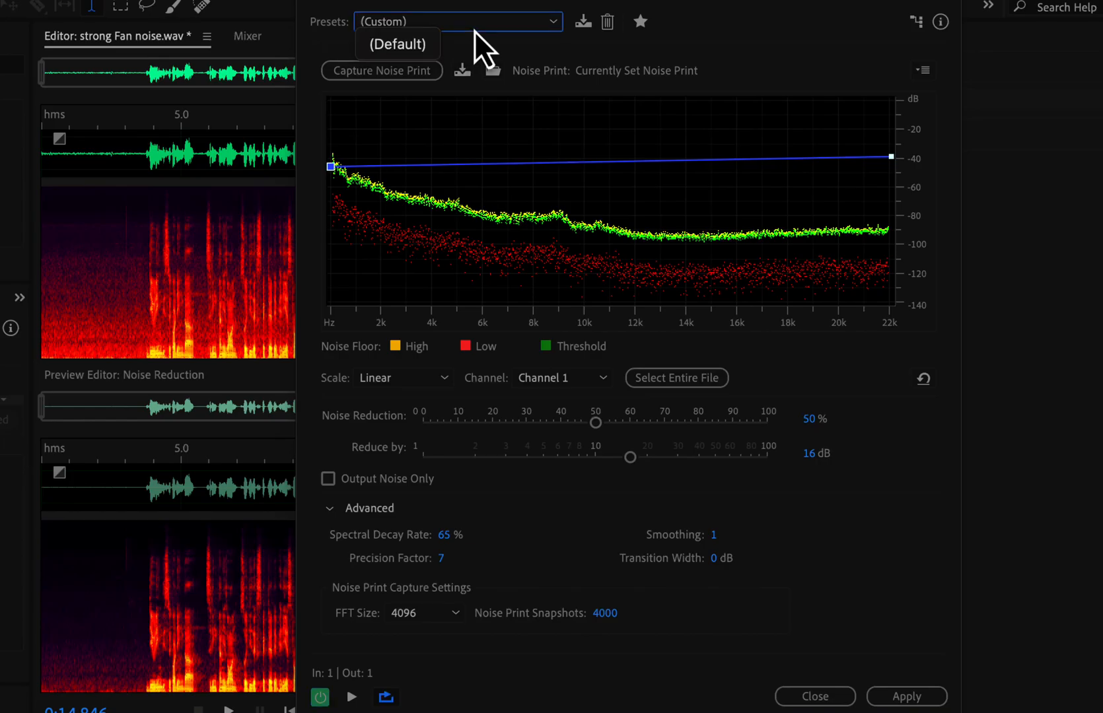
click(404, 45)
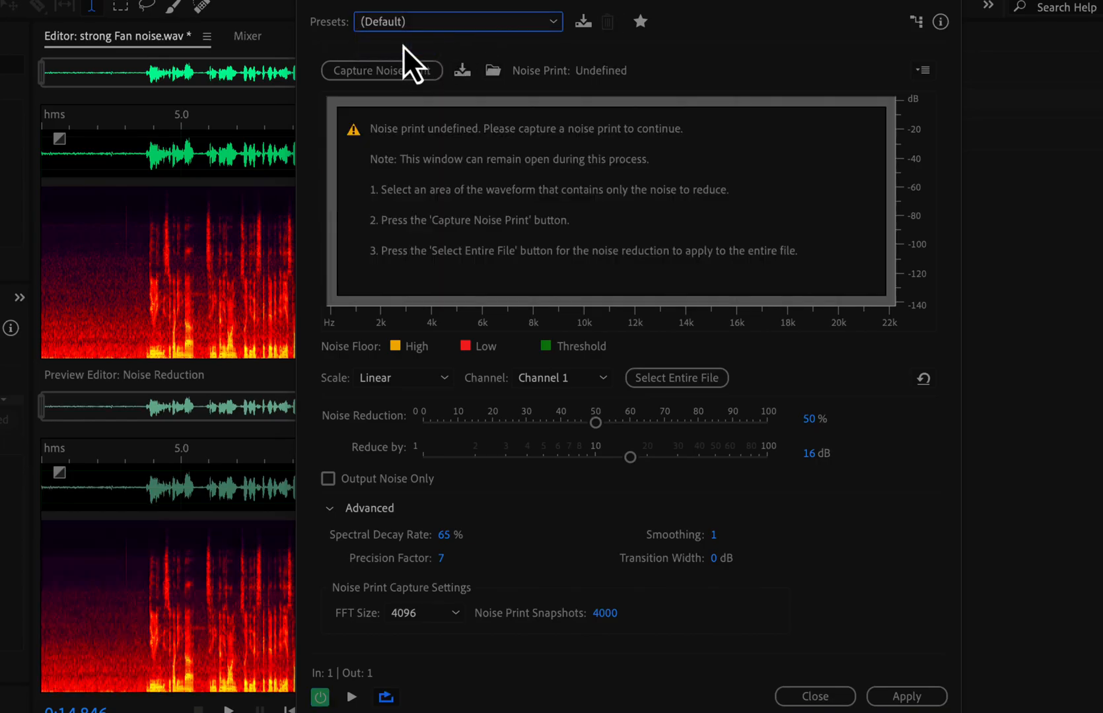
click(111, 162)
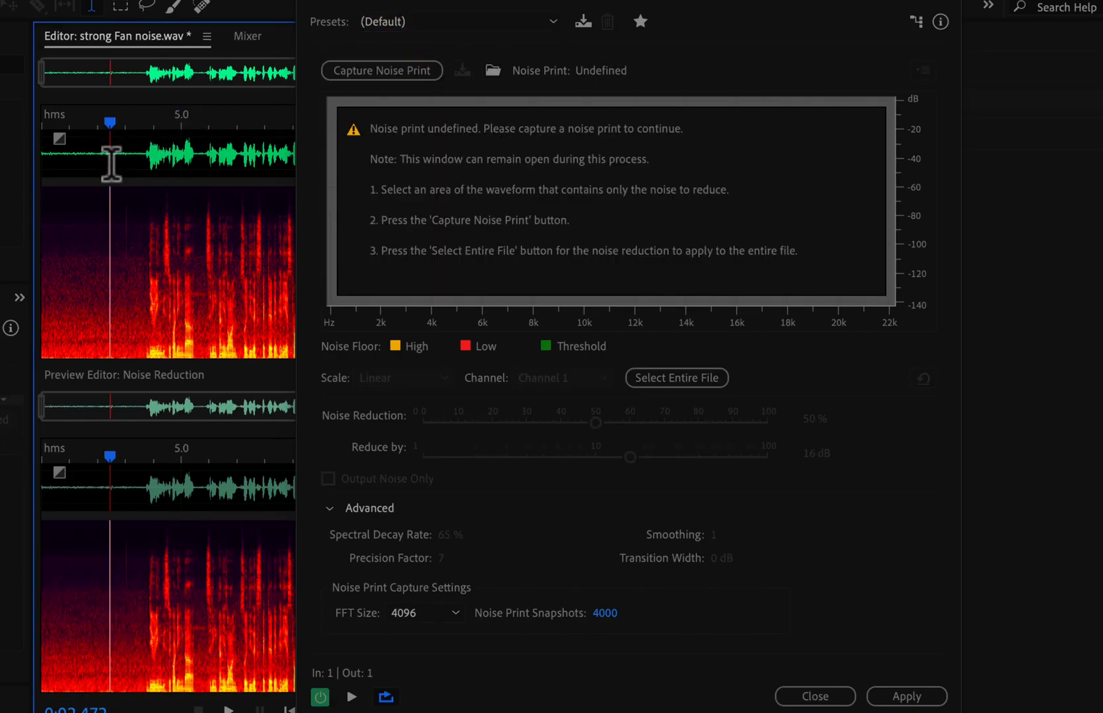
drag(111, 162, 37, 172)
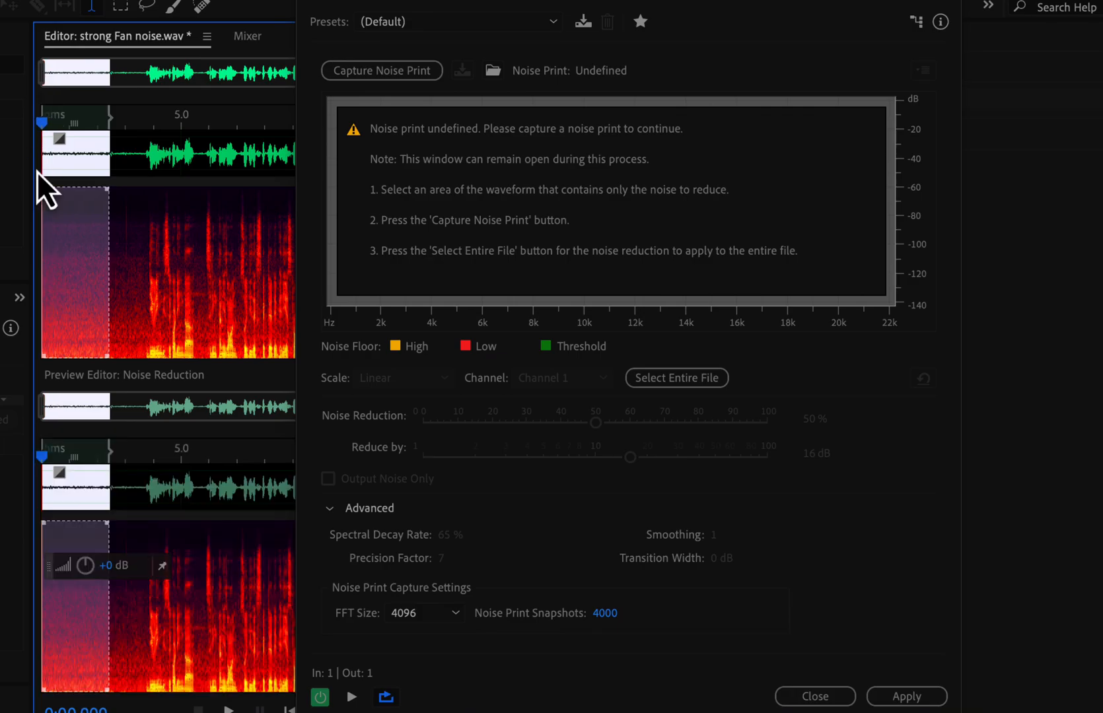
key(space)
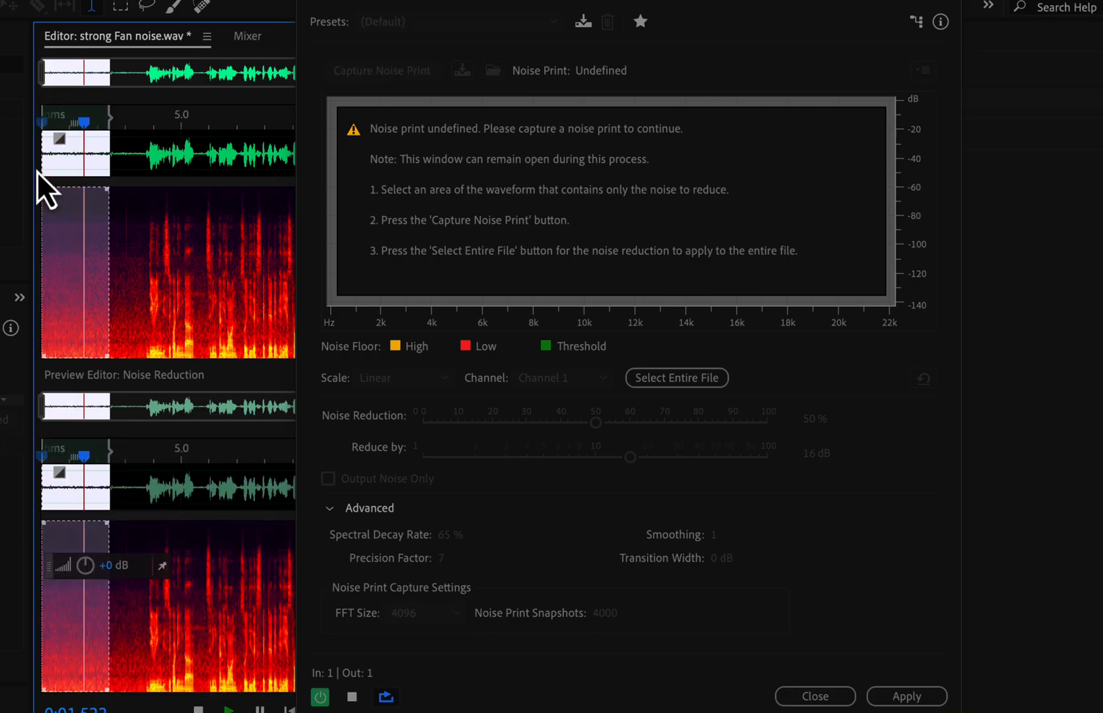
key(space)
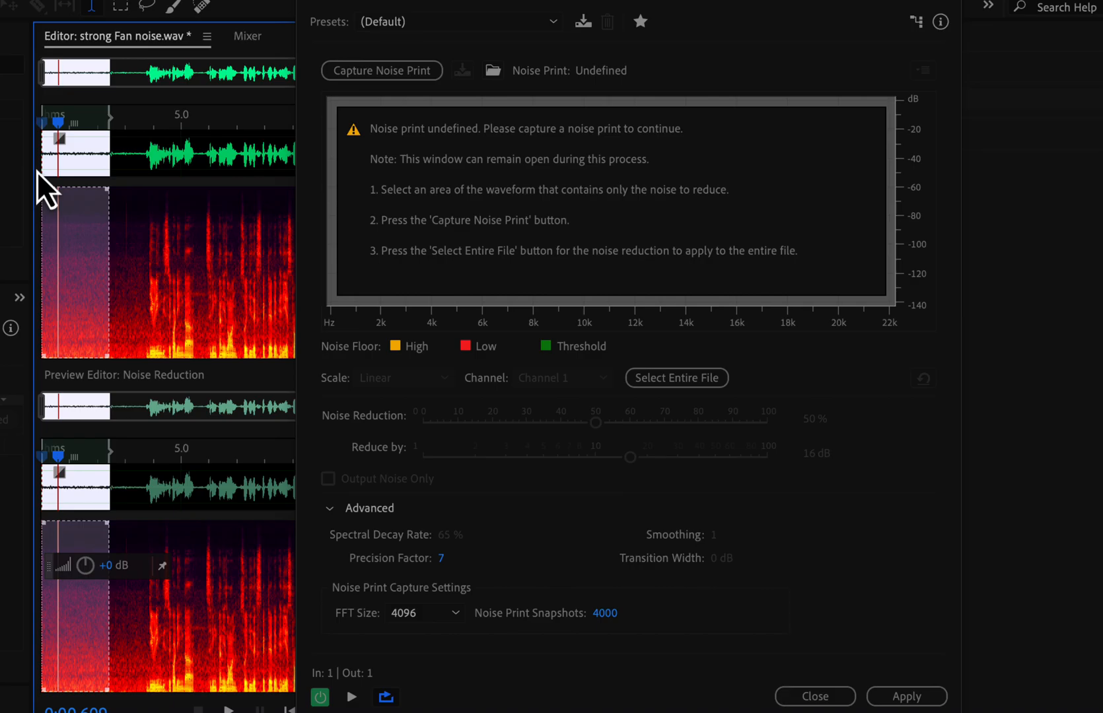
click(367, 74)
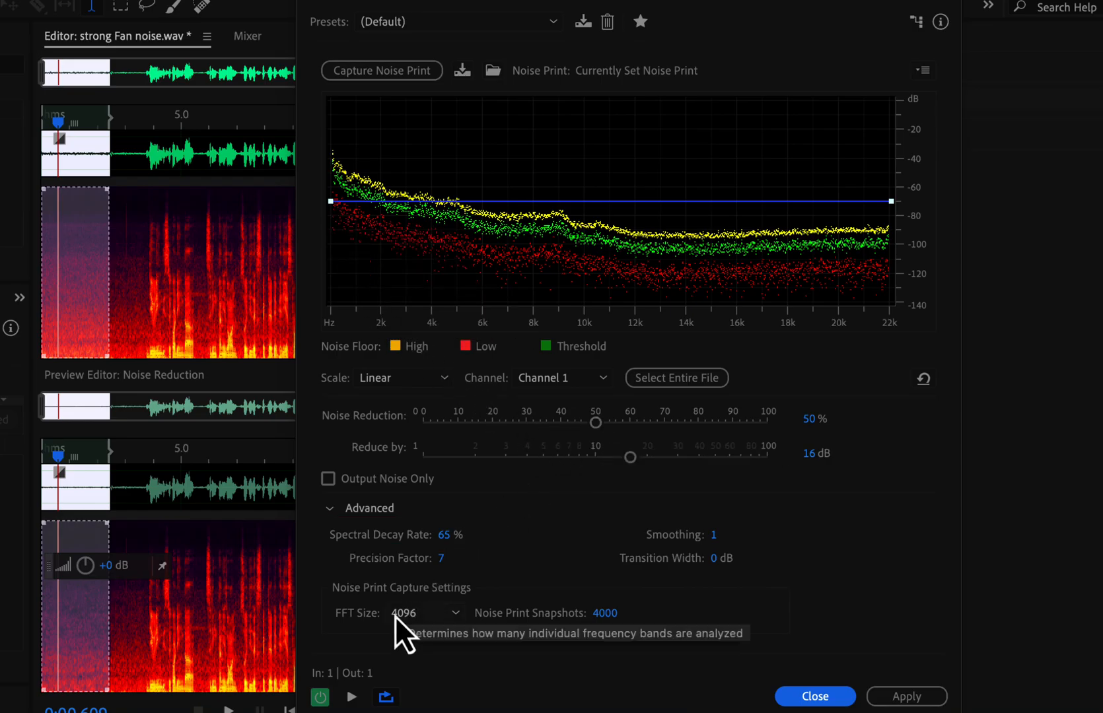
Play the selected noise-only opening while raising Noise Reduction to 55%, and stop playback.
click(352, 698)
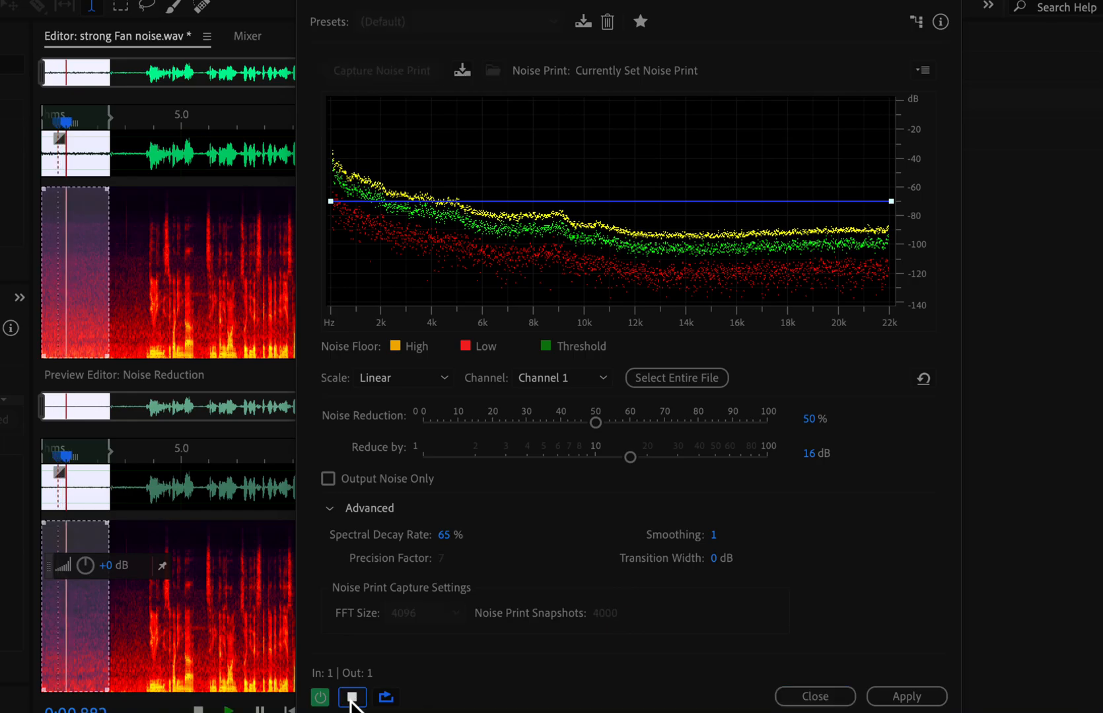
drag(596, 428, 615, 427)
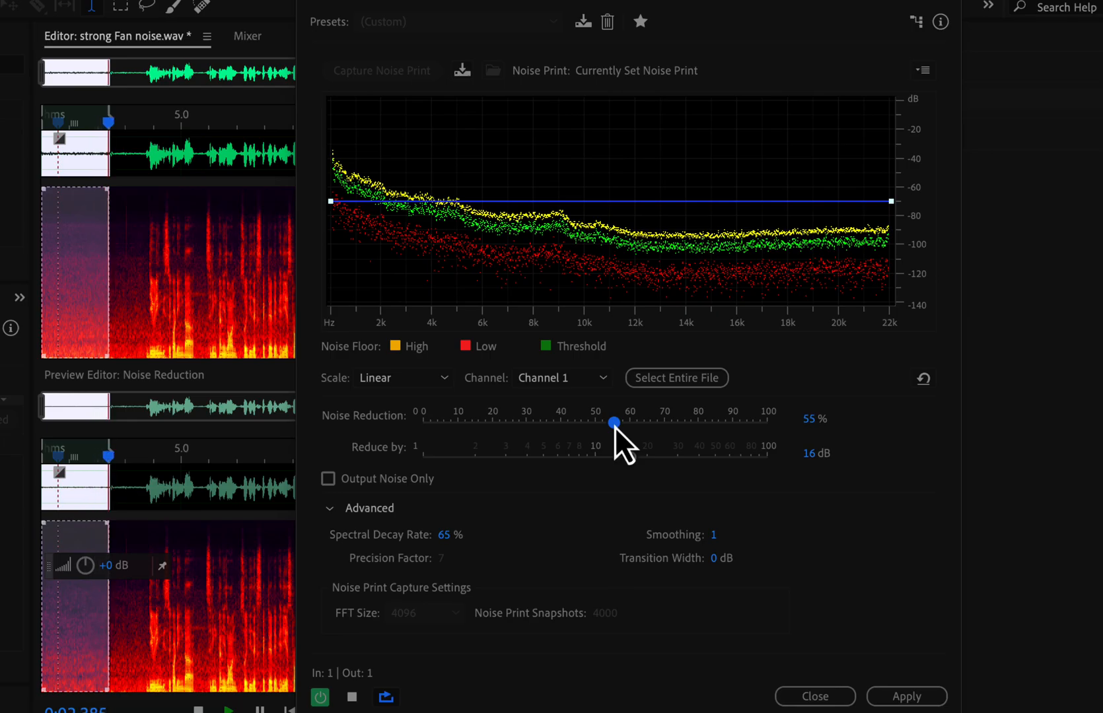
click(75, 270)
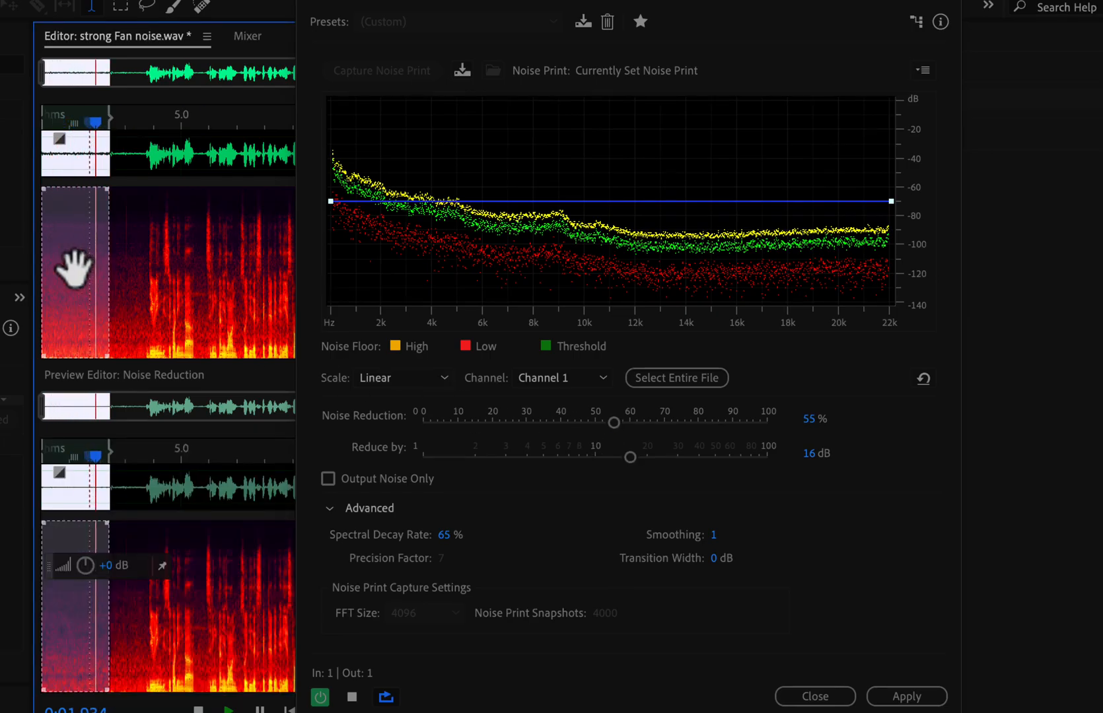
key(space)
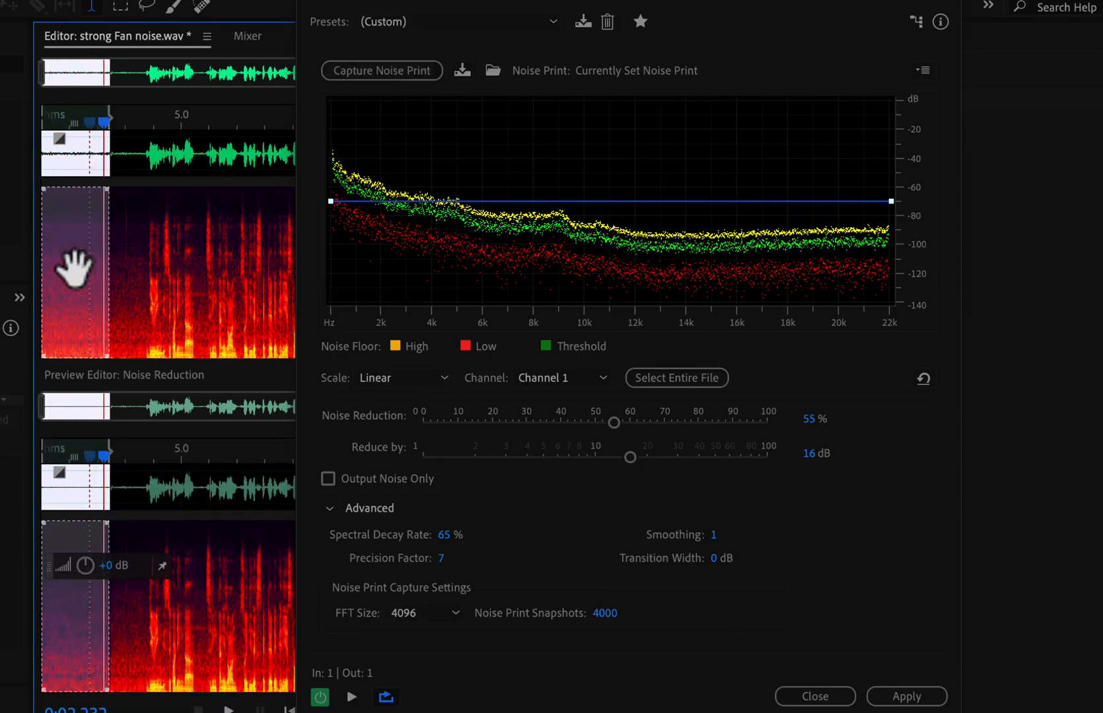
Play the recording from about 0:00.581 while raising Noise Reduction to 60% and Reduce by to 19.2 dB.
click(58, 173)
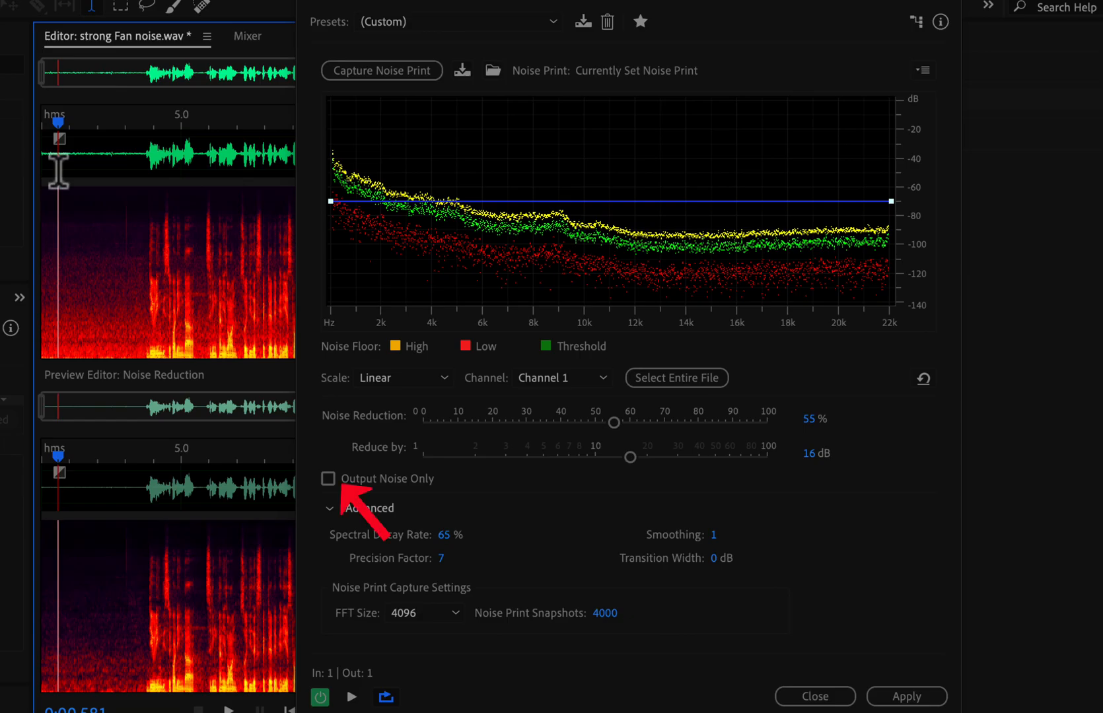
click(352, 697)
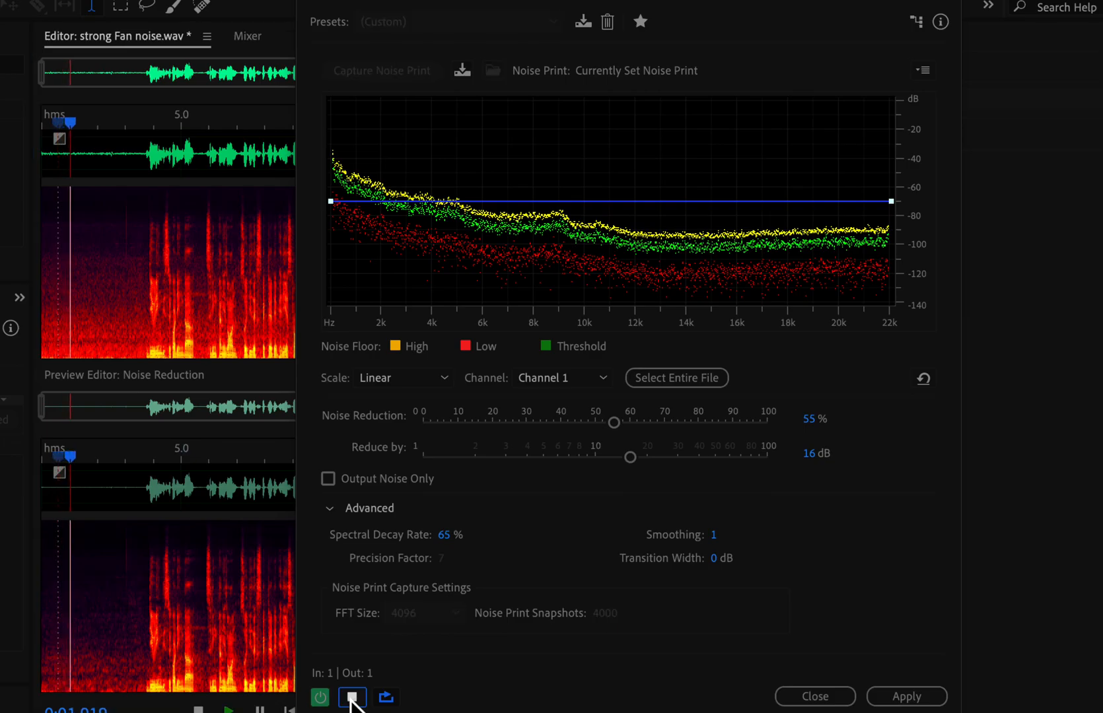
drag(616, 423, 629, 425)
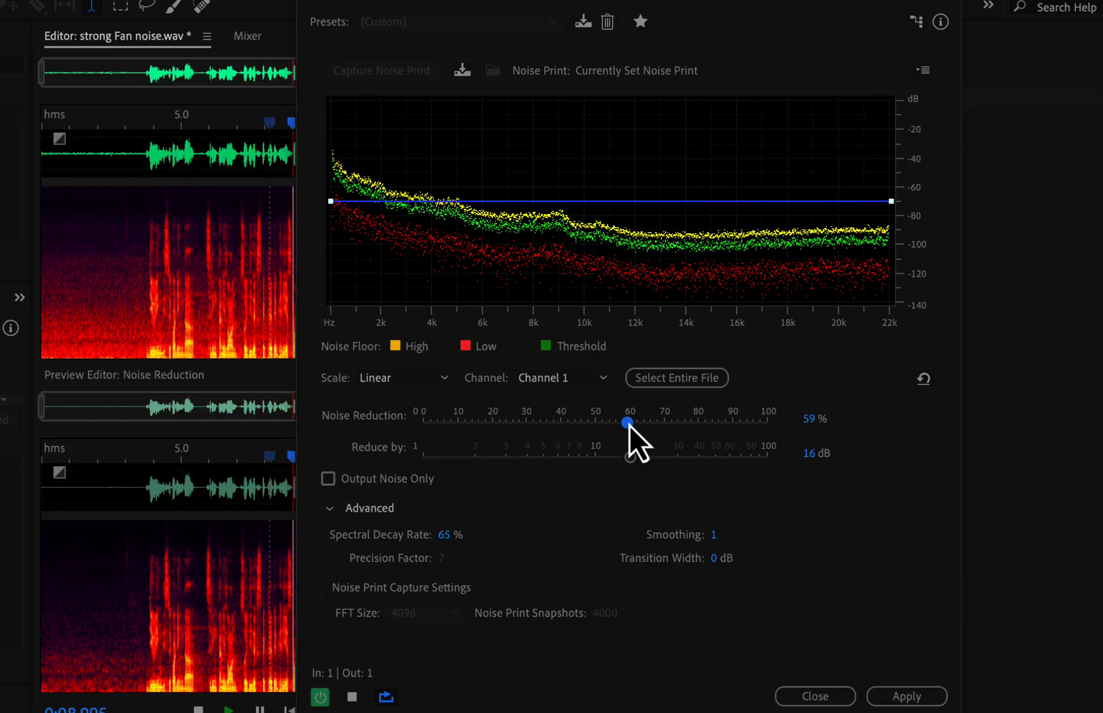
drag(630, 425, 631, 424)
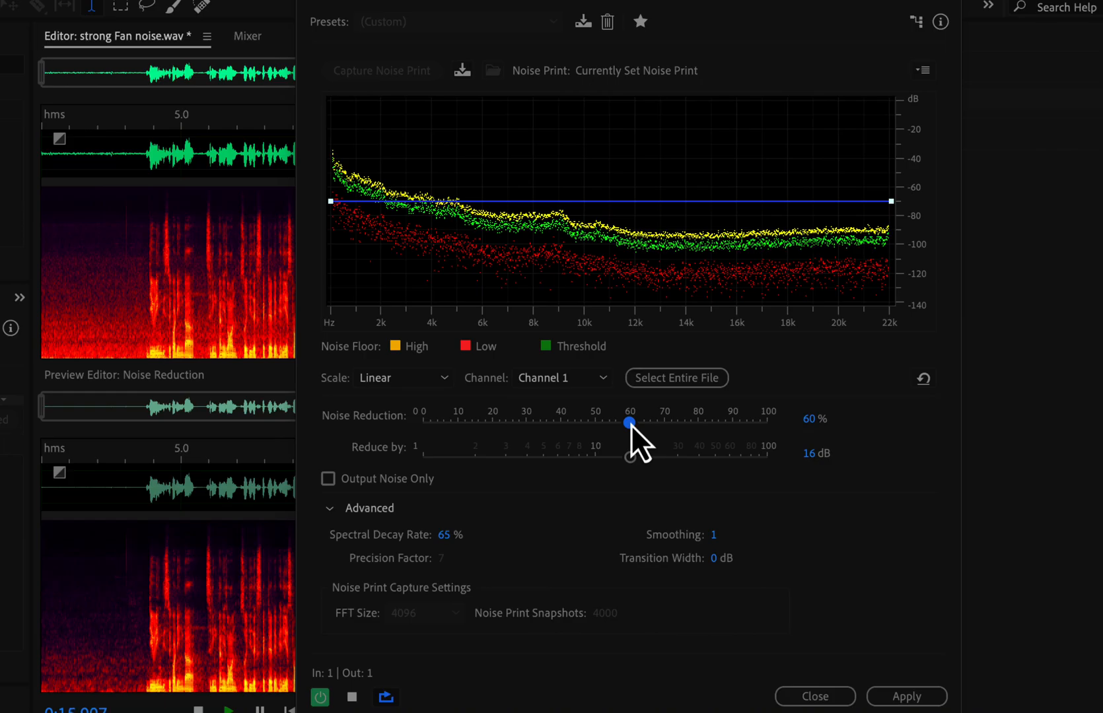
drag(630, 460, 640, 459)
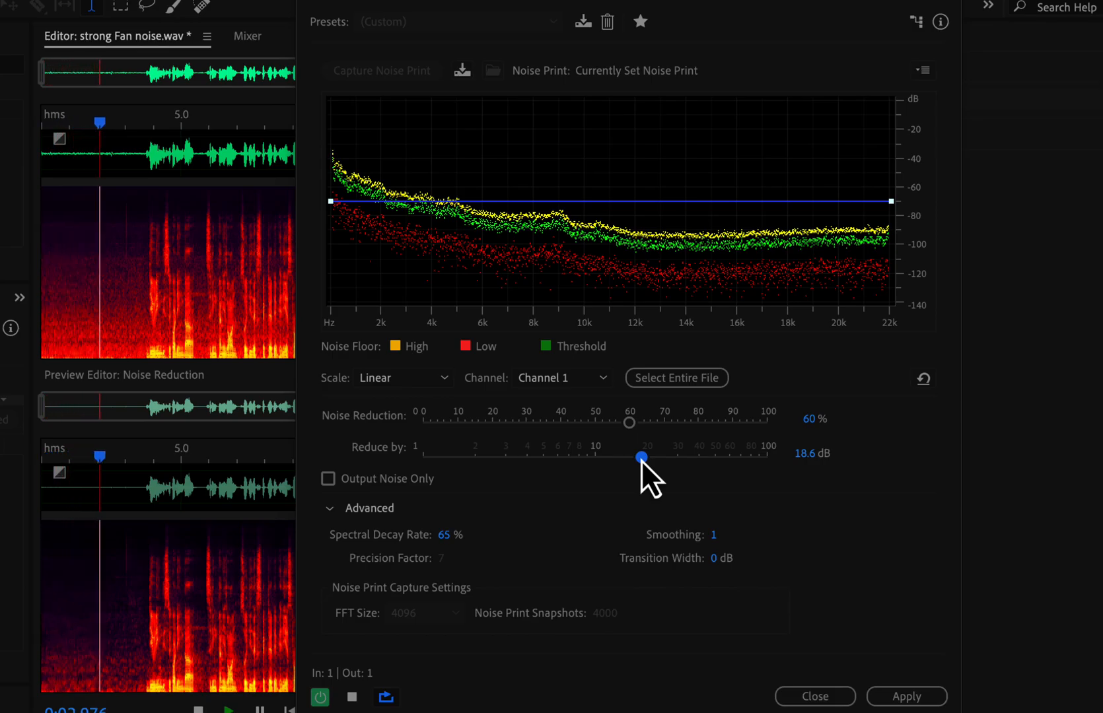
drag(642, 460, 644, 460)
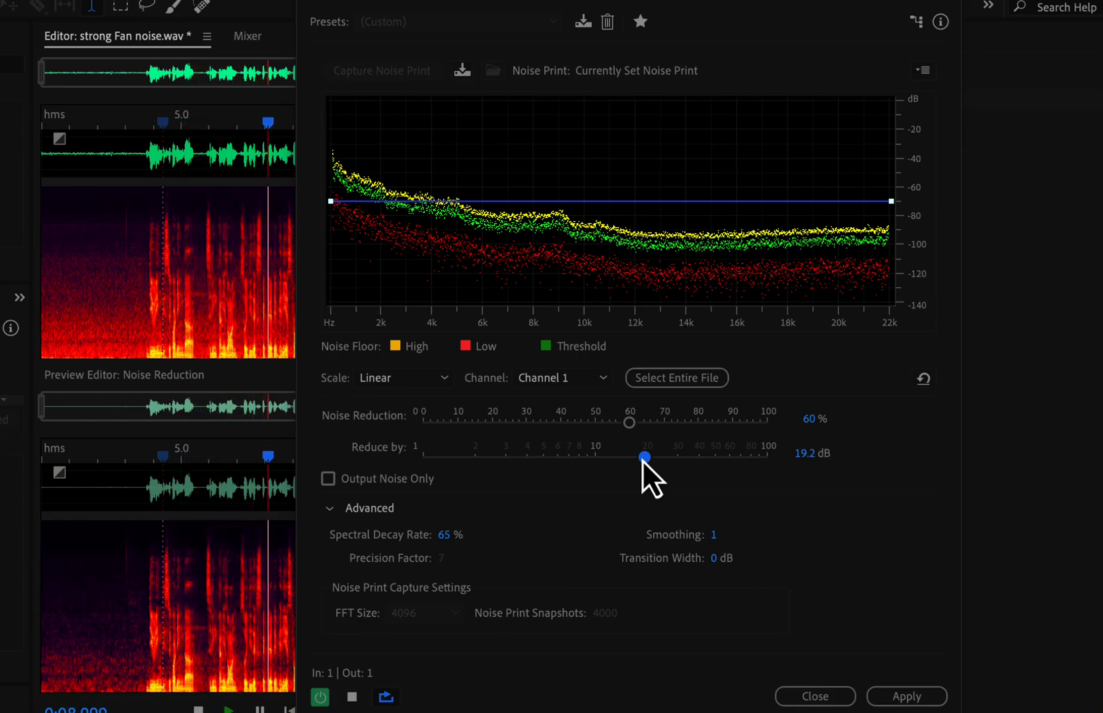
With Output Noise Only temporarily enabled, set Noise Reduction to 56%, Reduce by to 17.6 dB and Spectral Decay Rate to 0%.
click(326, 483)
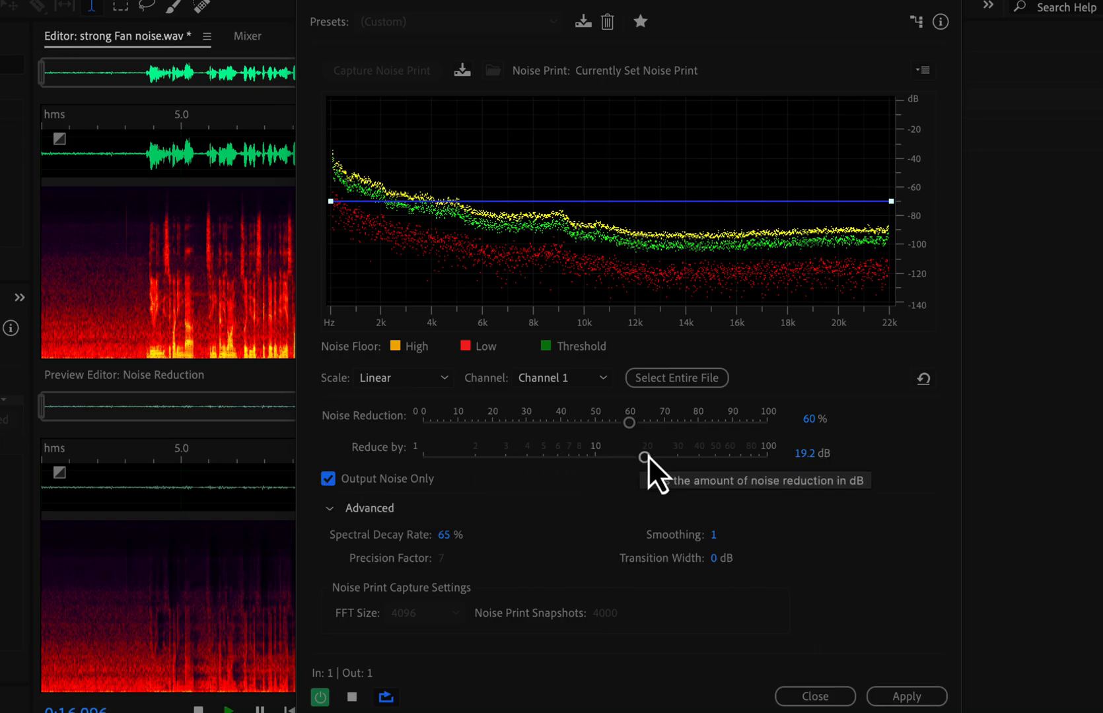
drag(641, 464, 624, 430)
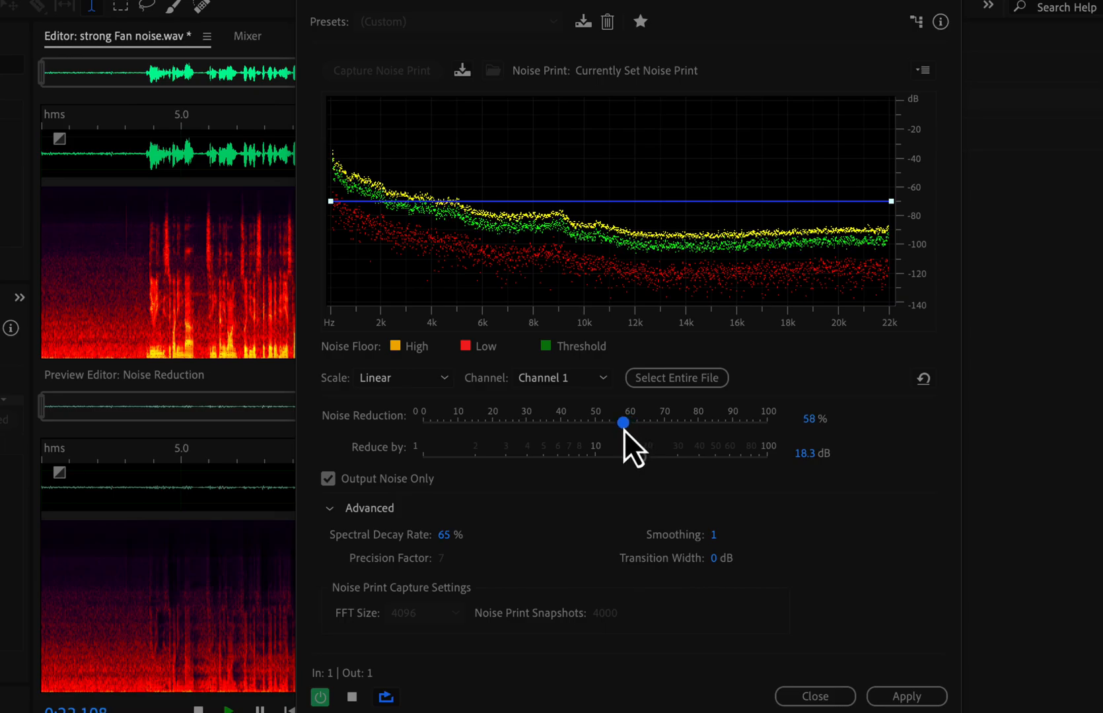
drag(624, 429, 625, 430)
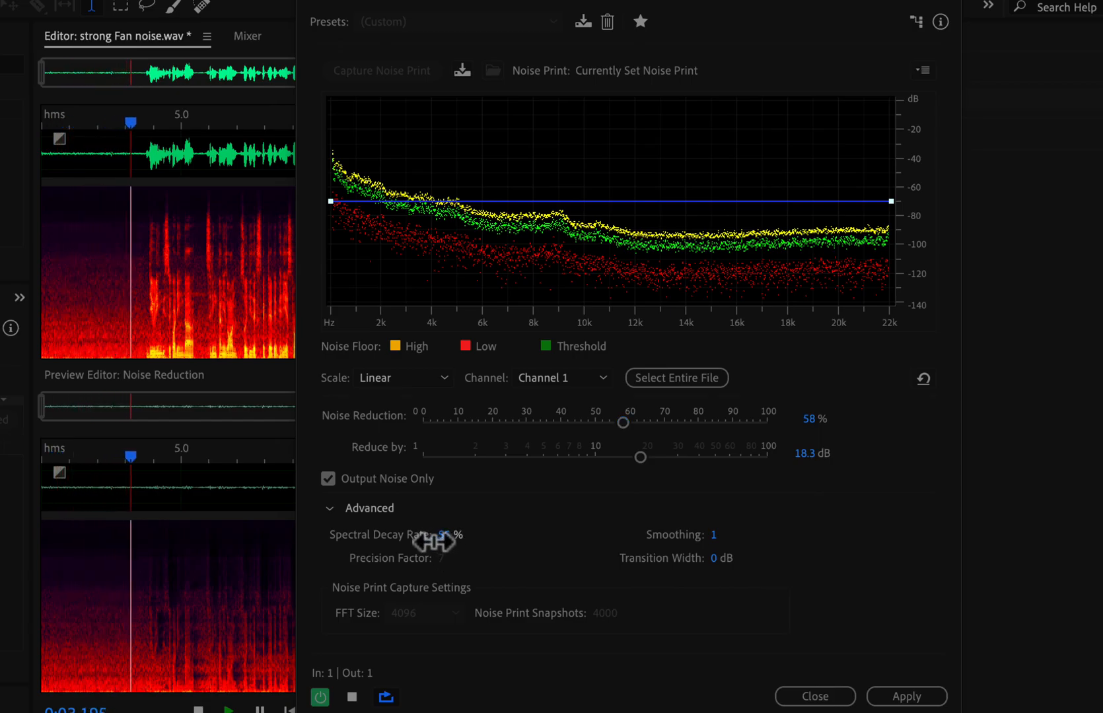
drag(431, 537, 314, 531)
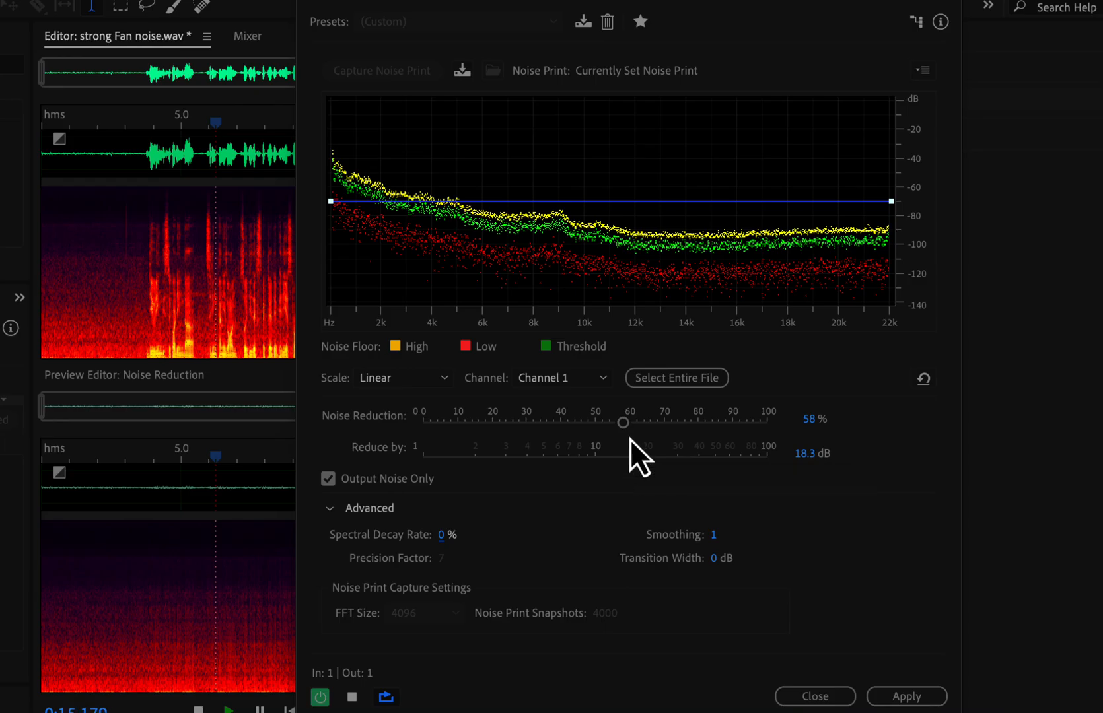
drag(624, 425, 634, 461)
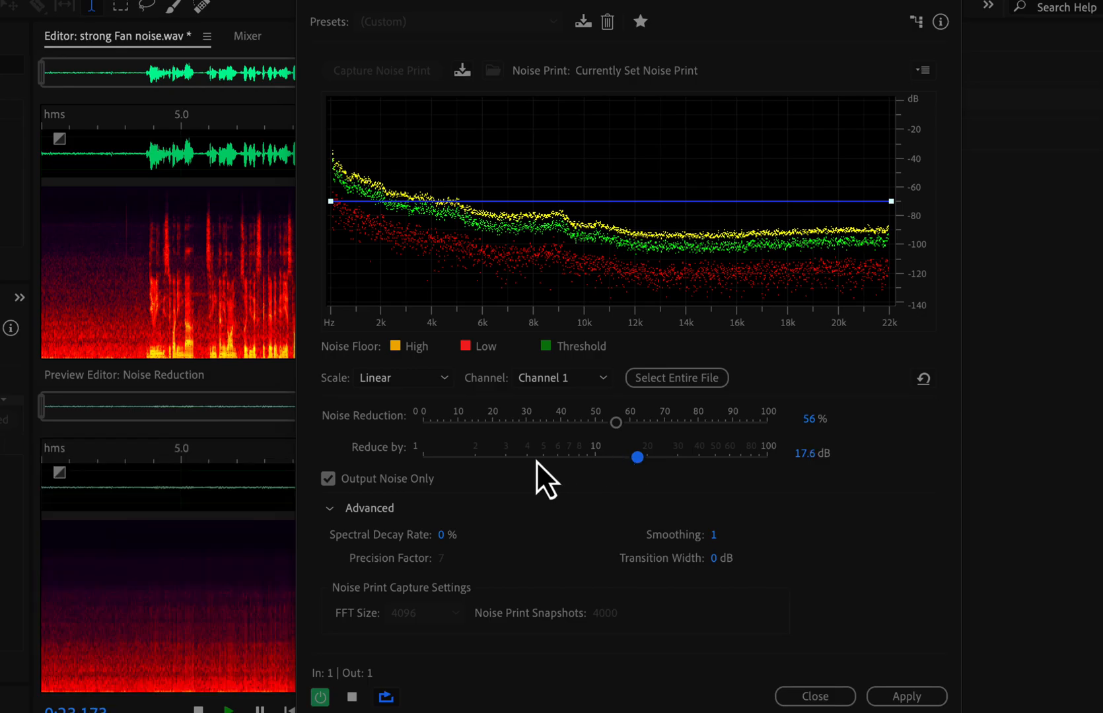
click(356, 484)
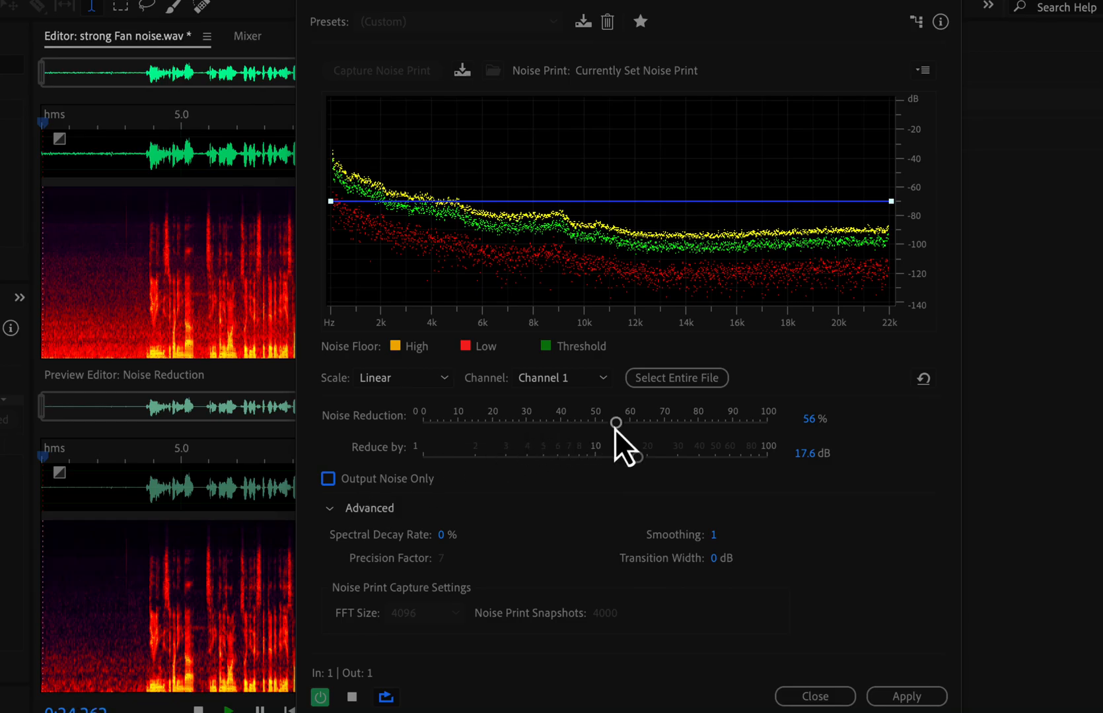
Set Noise Reduction to 60%, Reduce by to 18.1 dB and Spectral Decay Rate to 42% while listening to the recording.
drag(617, 427, 628, 426)
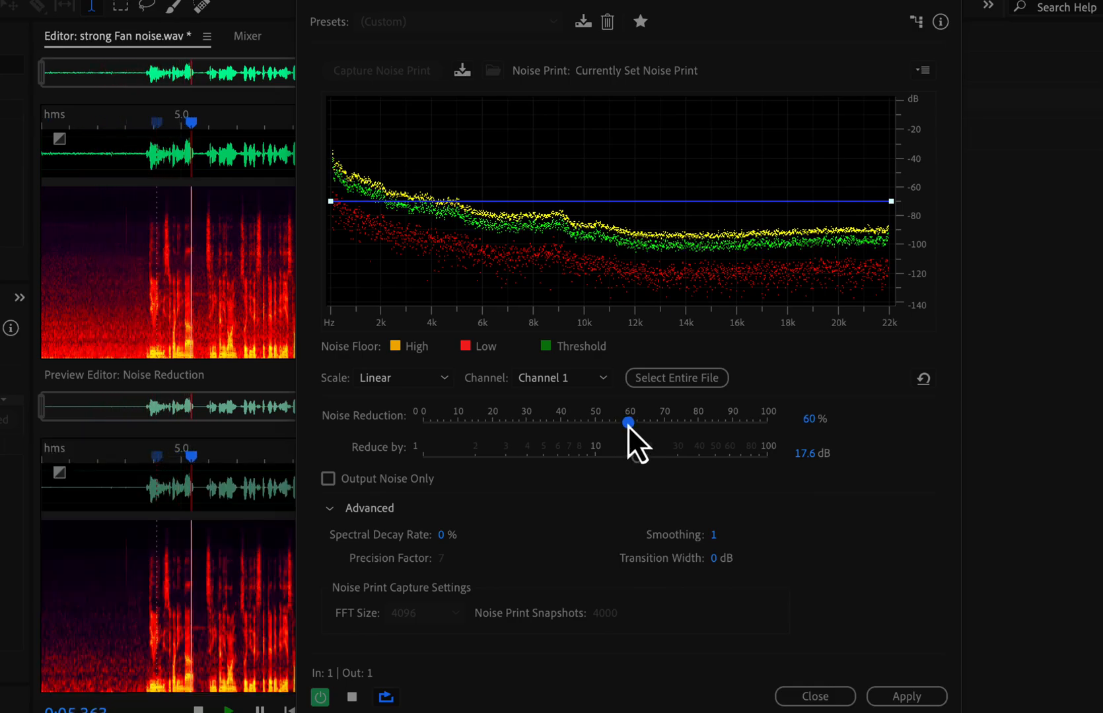
drag(635, 456, 639, 458)
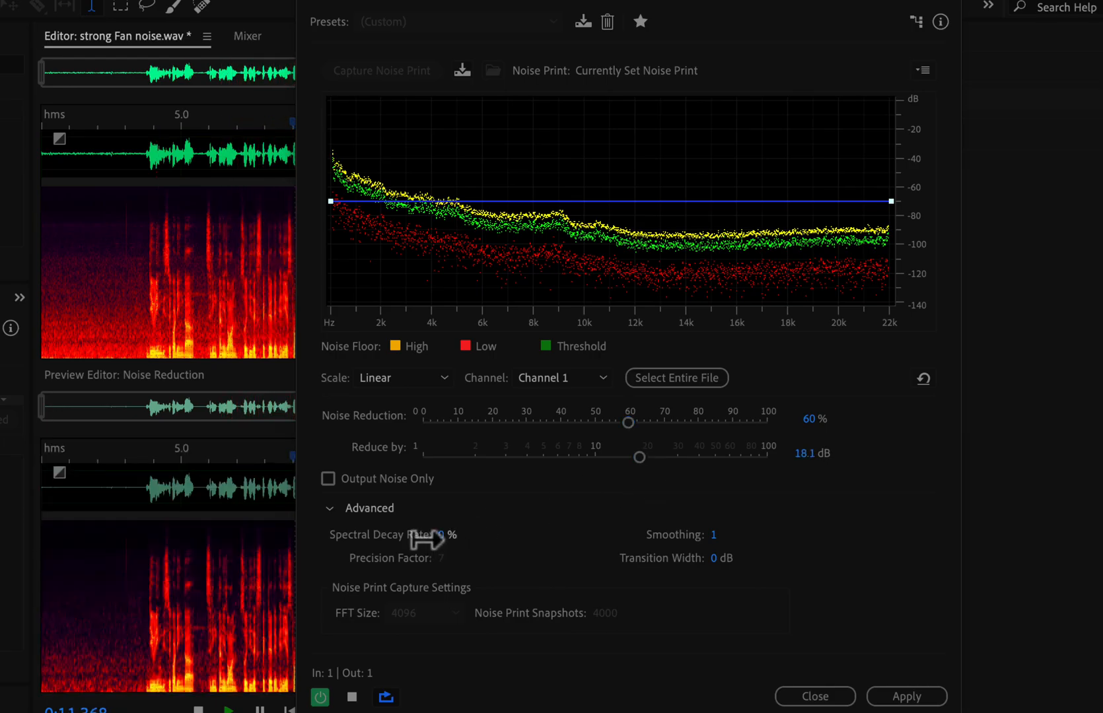
drag(431, 539, 486, 538)
key(space)
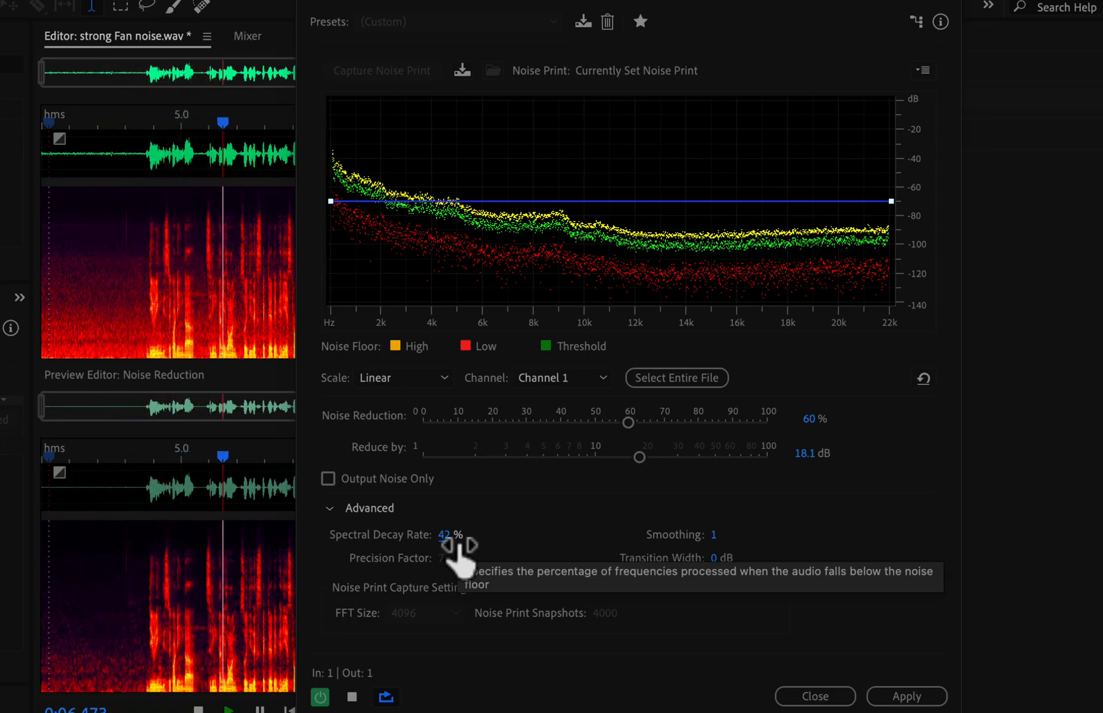
key(space)
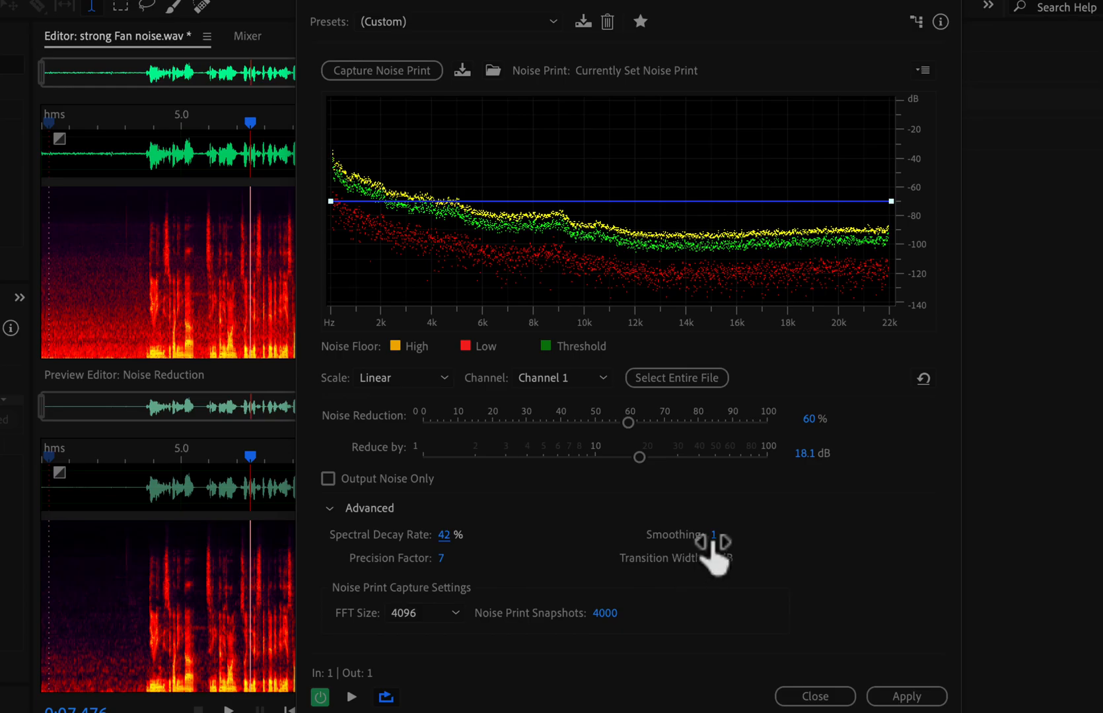
Read the descriptions of Smoothing and Transition Width, and set Smoothing to 2.
mouse_move(715, 545)
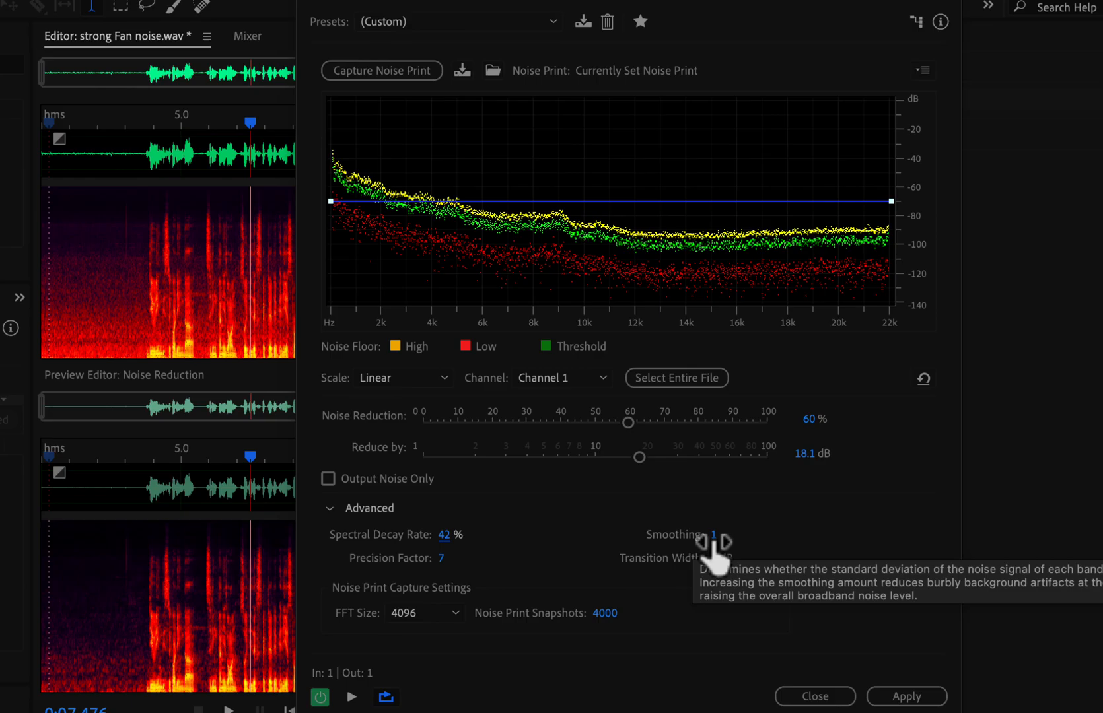
mouse_move(726, 567)
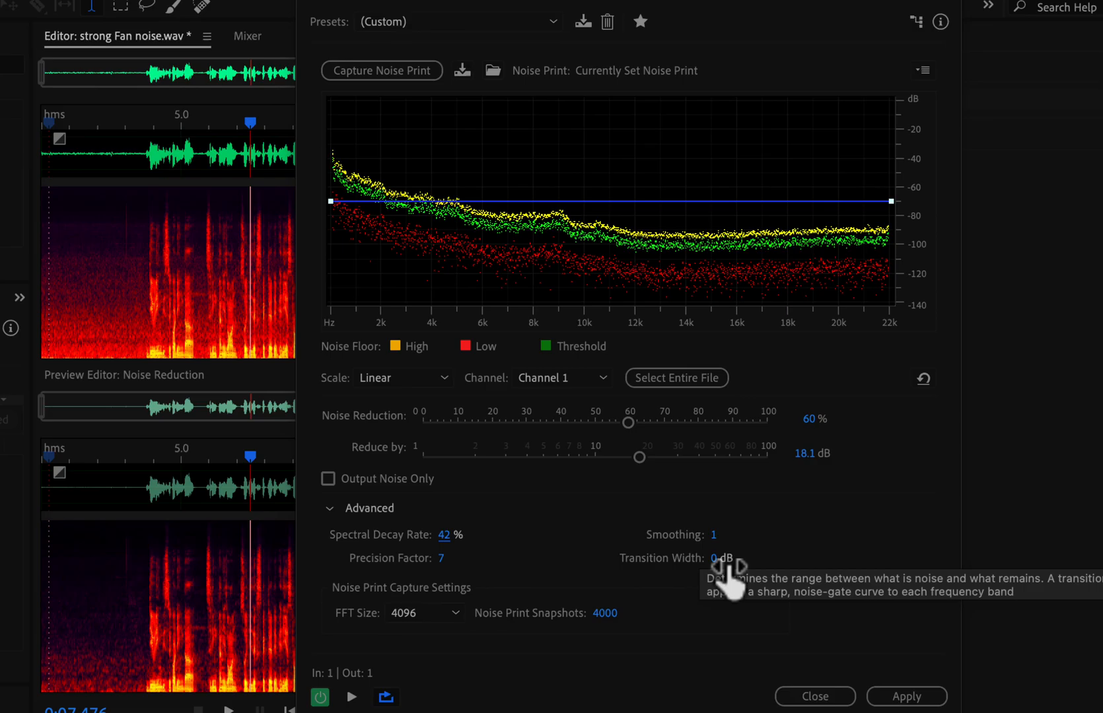
click(713, 535)
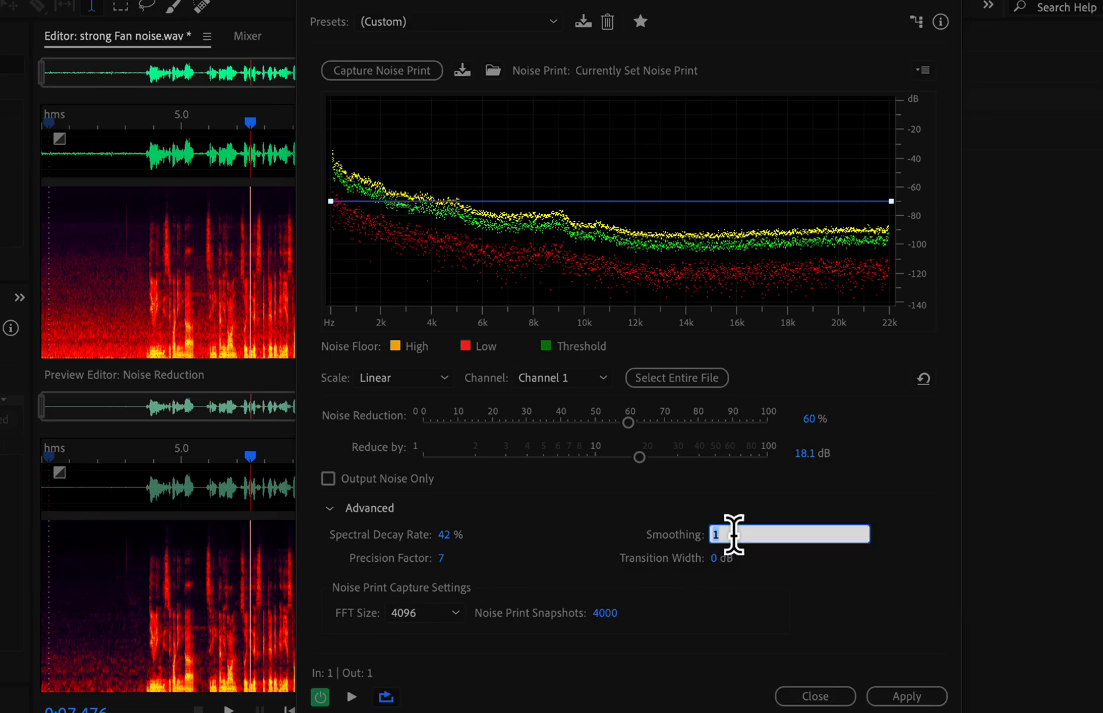
text(2)
key(Return)
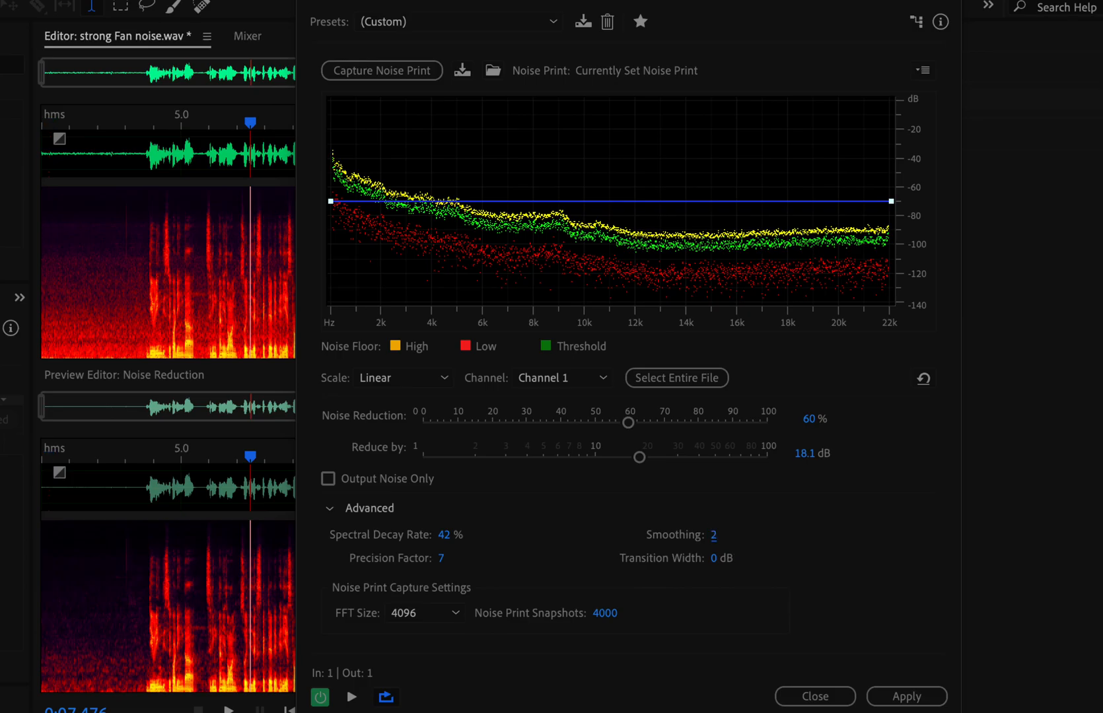
Inspect the Precision Factor value and the available FFT Size options, keeping them at 7 and 4096.
click(440, 559)
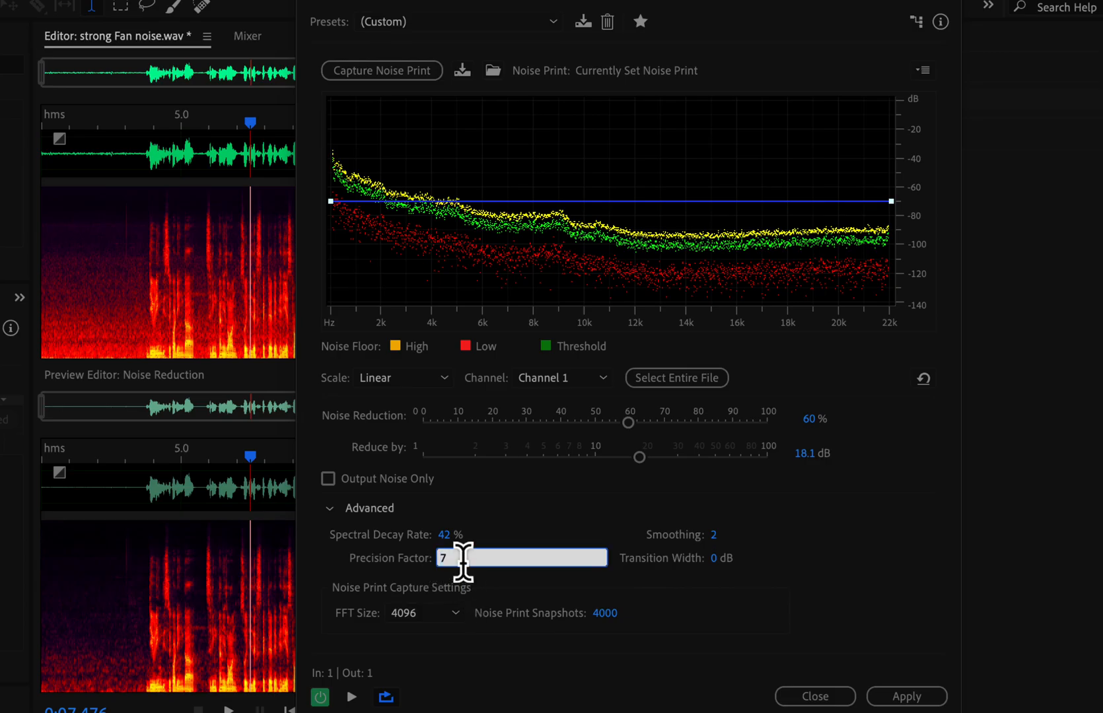
click(610, 537)
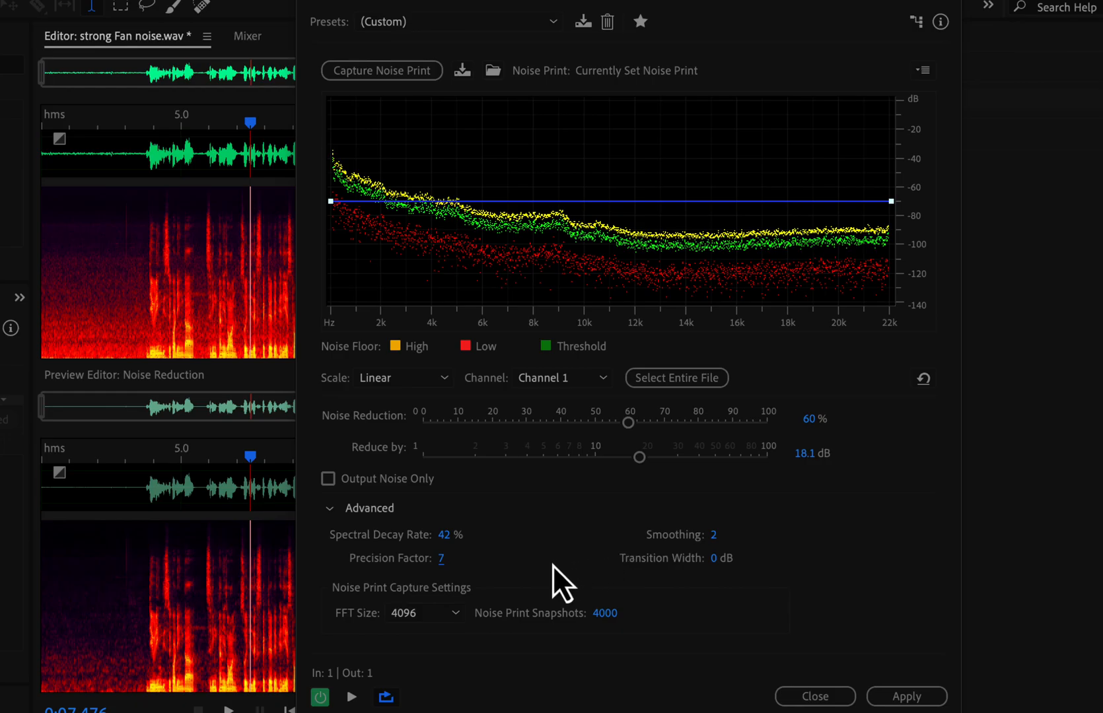
click(444, 619)
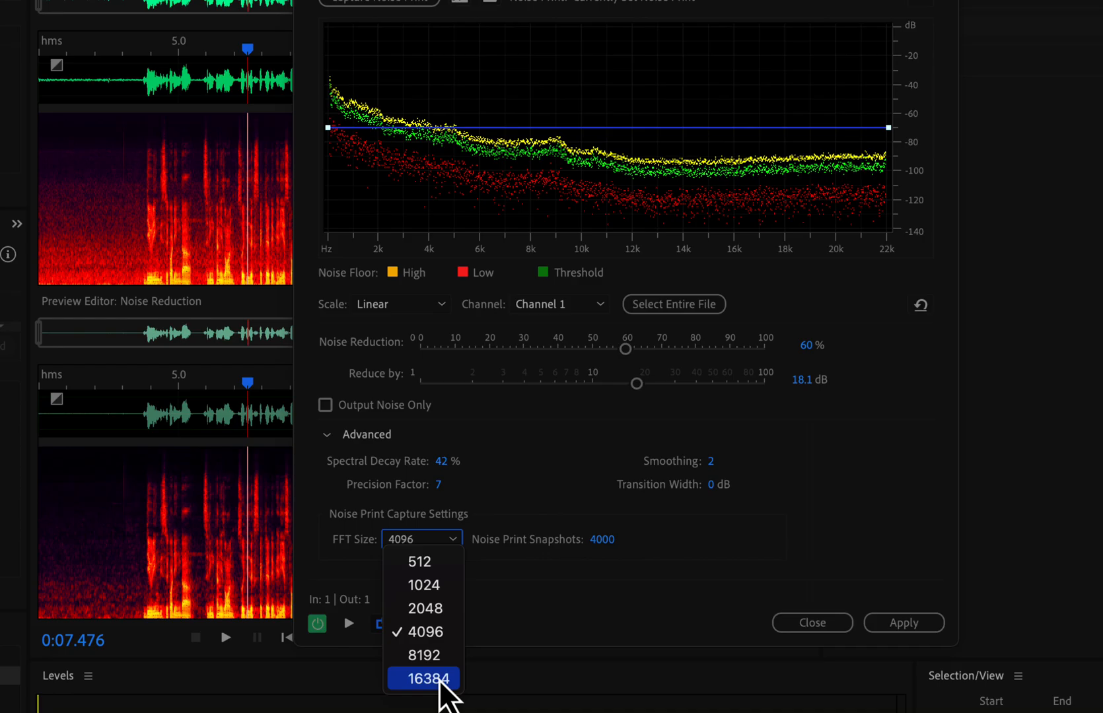
click(446, 635)
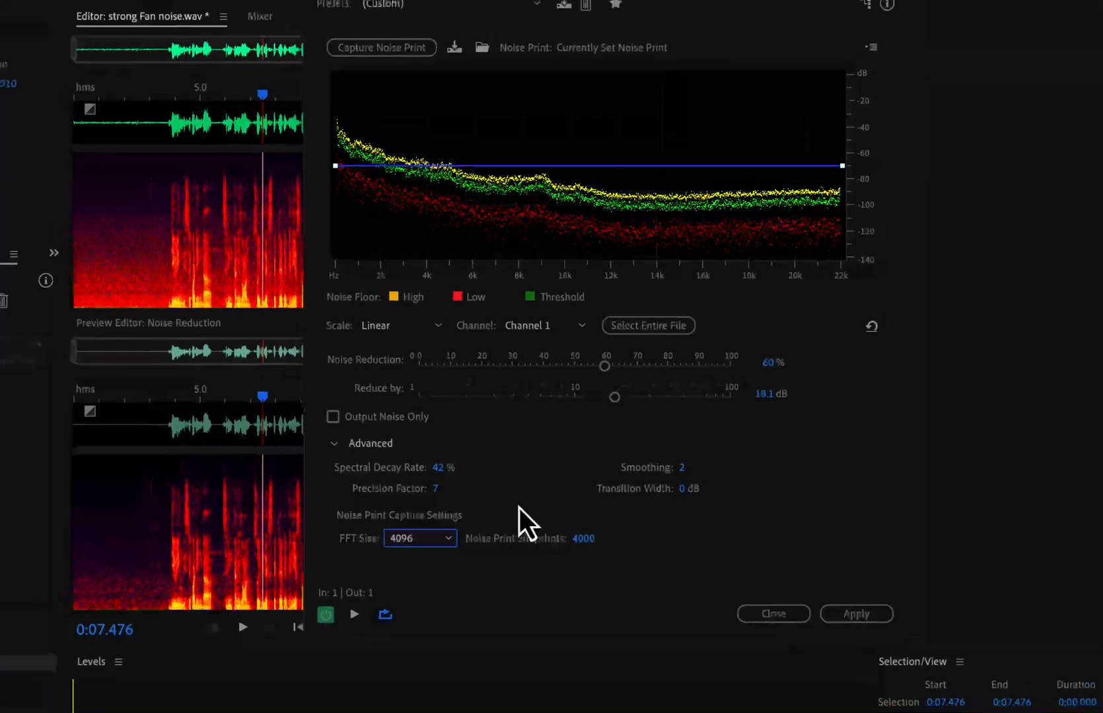
Read the Adobe help page's descriptions of the Noise Reduction effect's settings, including Spectral Decay Rate, Precision Factor, Transition Width and FFT Size.
click(873, 25)
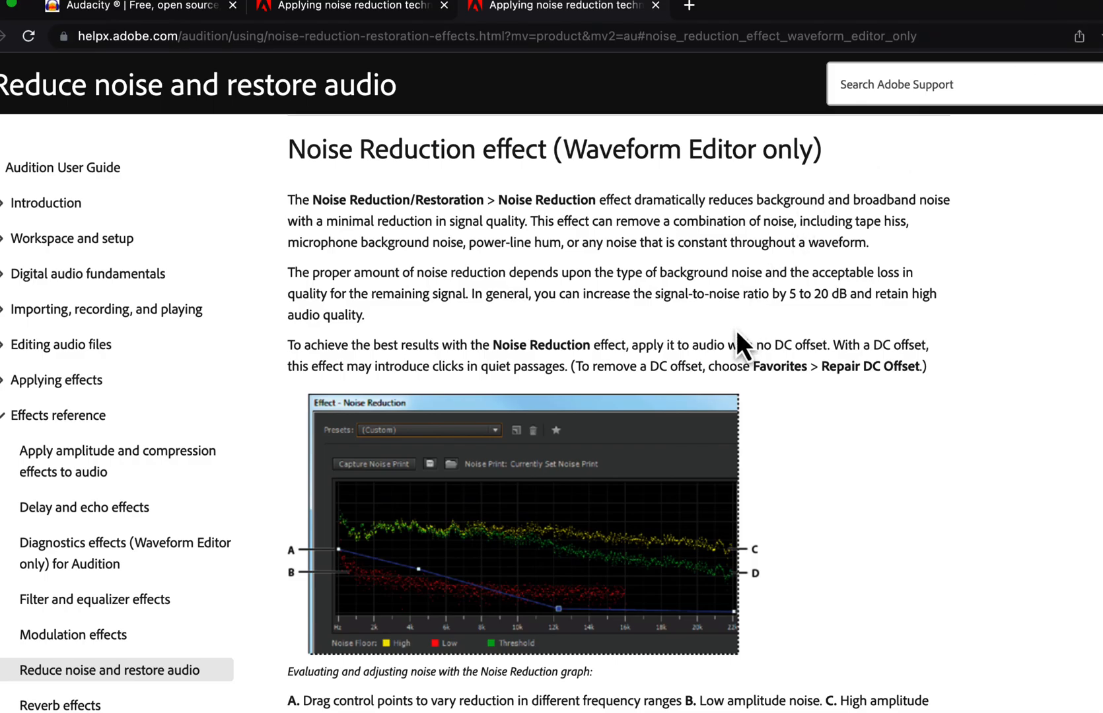
scroll(737, 336, down, 20)
scroll(737, 336, down, 15)
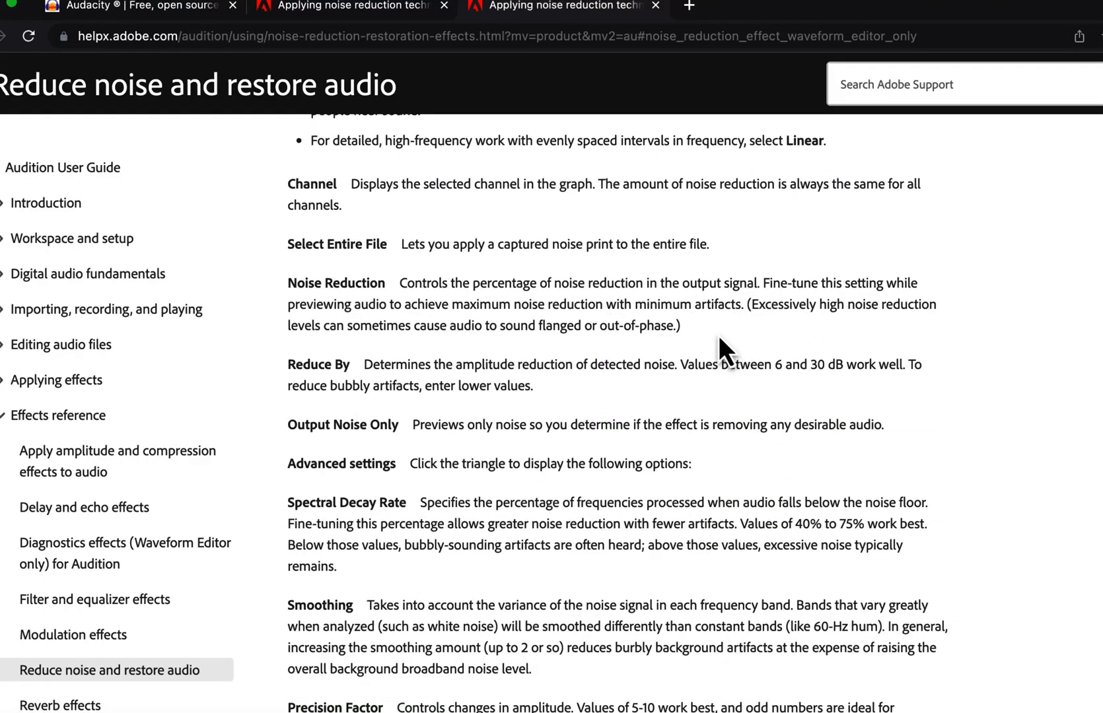
scroll(524, 430, down, 2)
drag(288, 437, 411, 440)
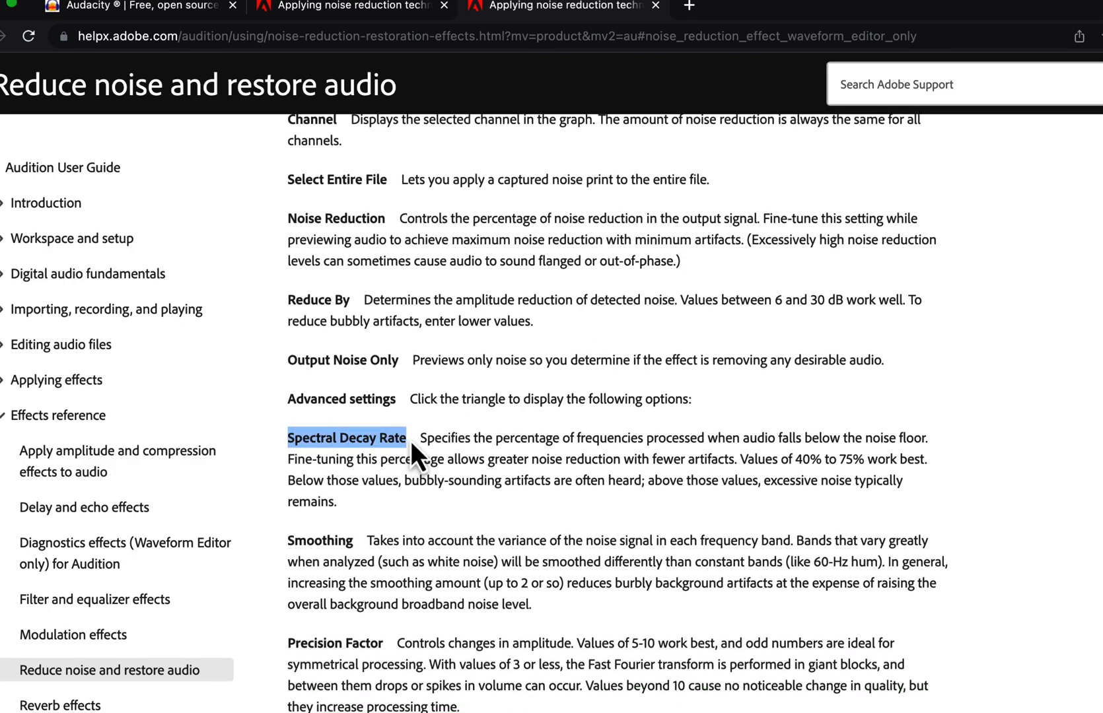
scroll(413, 429, down, 2)
drag(306, 476, 383, 484)
scroll(362, 492, down, 3)
scroll(375, 301, down, 5)
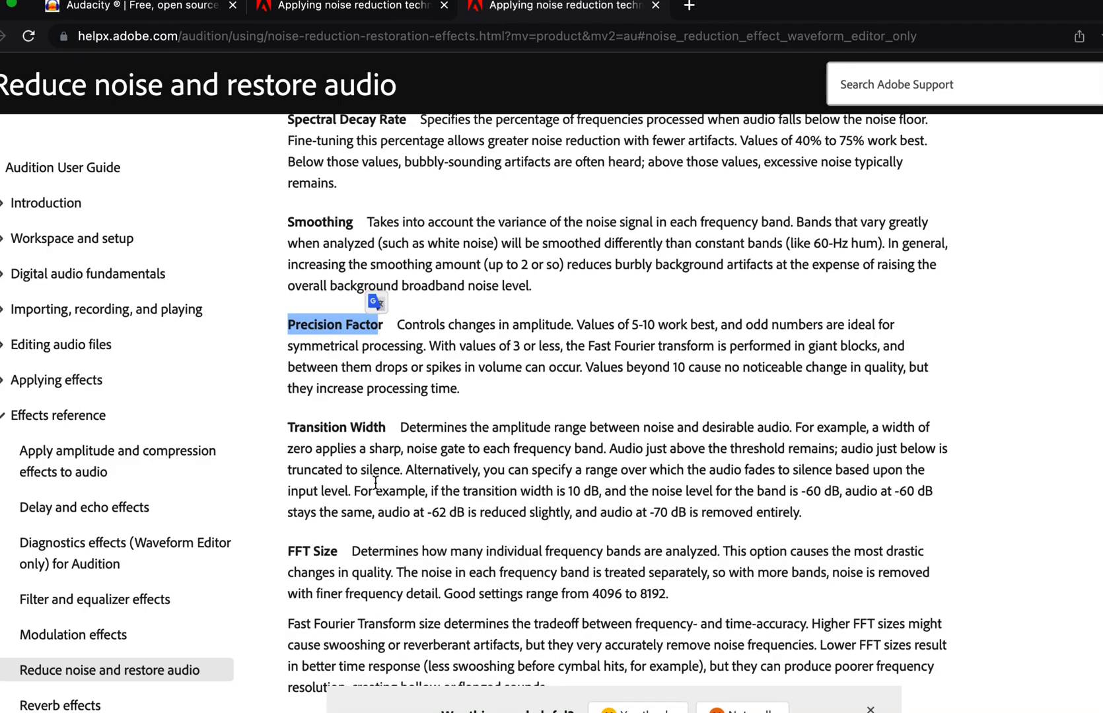
key(super+Tab)
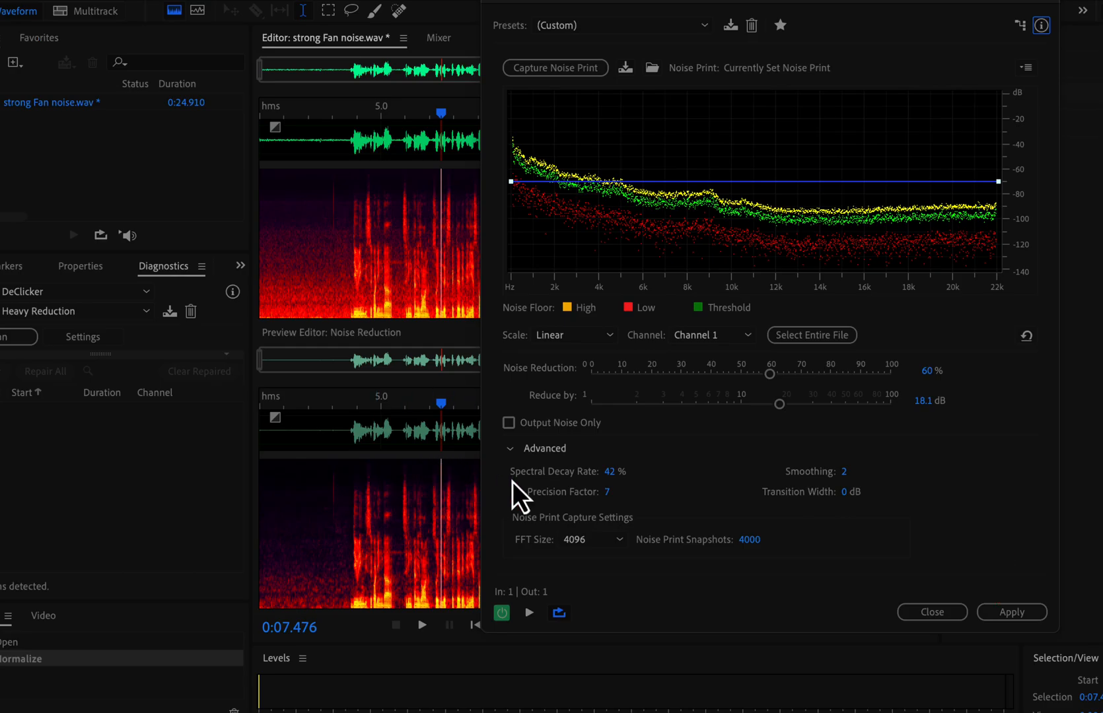
Apply the noise reduction to the recording and play the processed audio from its start with the preview editor hidden.
click(1033, 616)
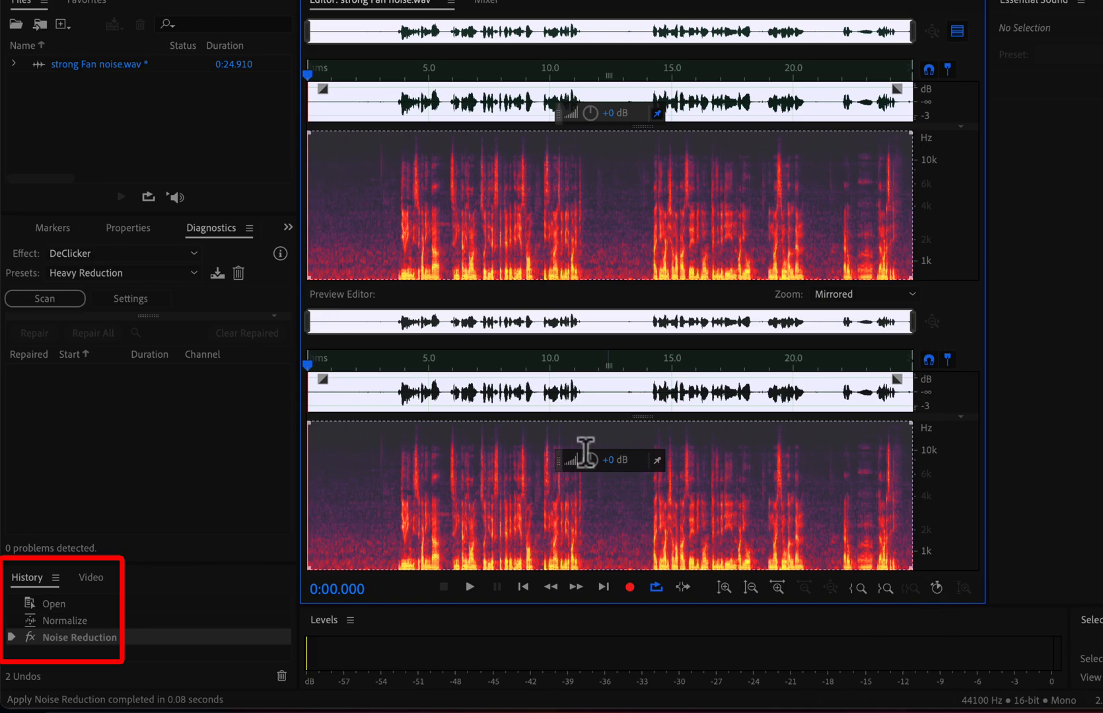
click(355, 198)
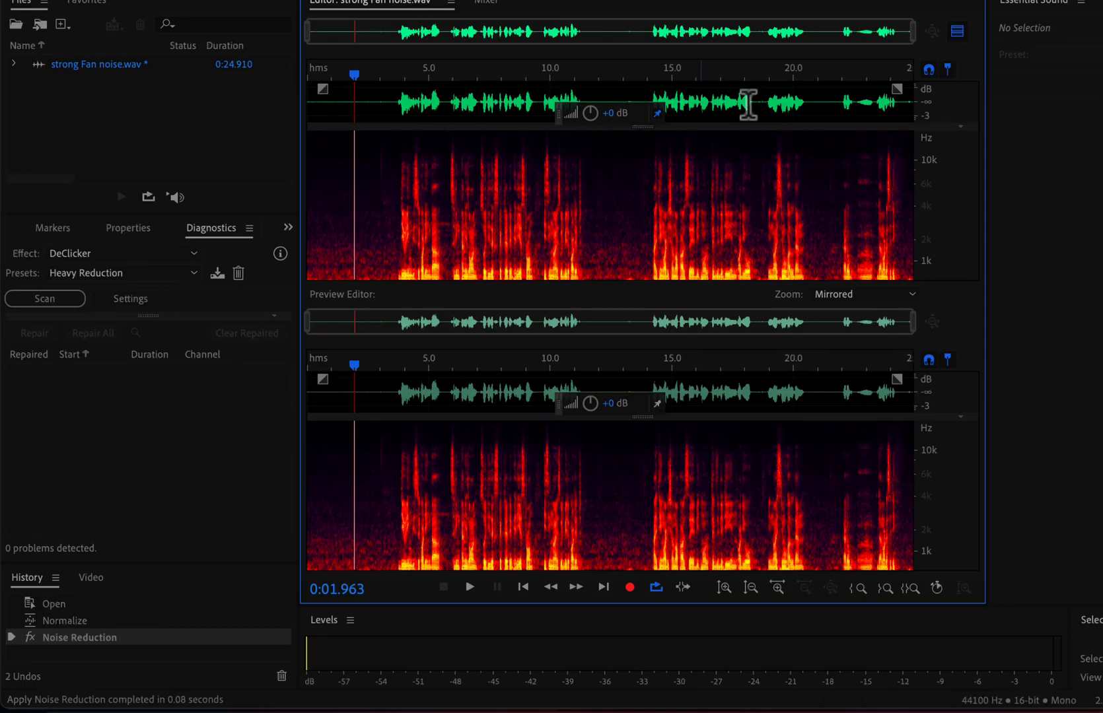
click(957, 32)
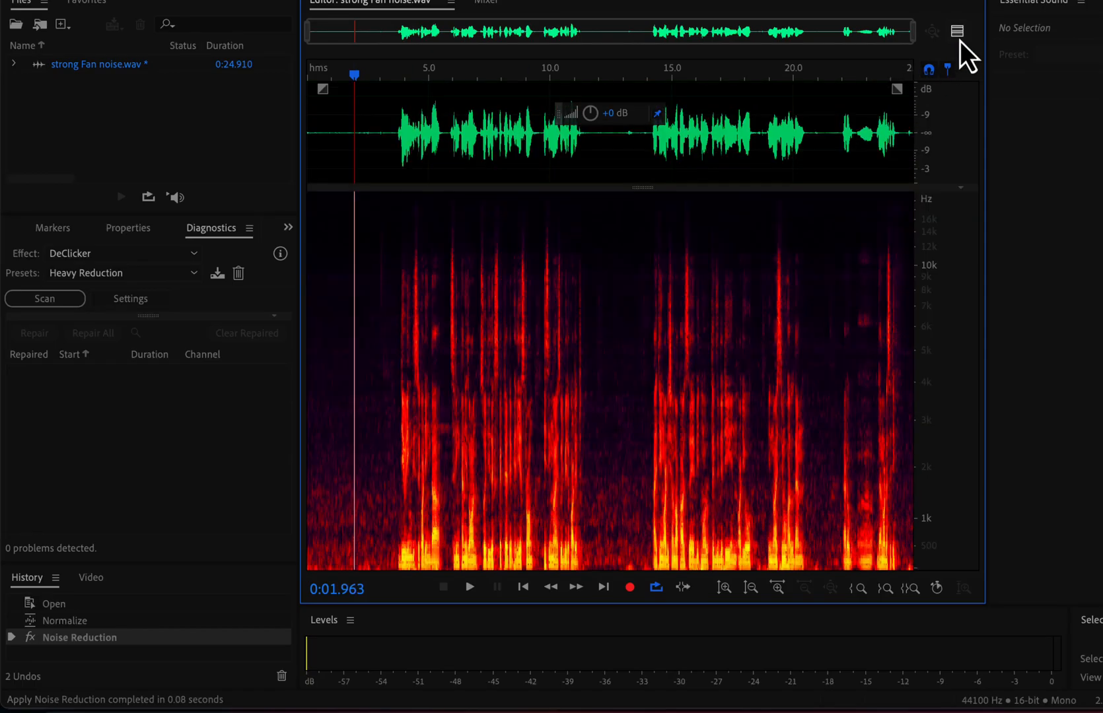
click(313, 137)
key(space)
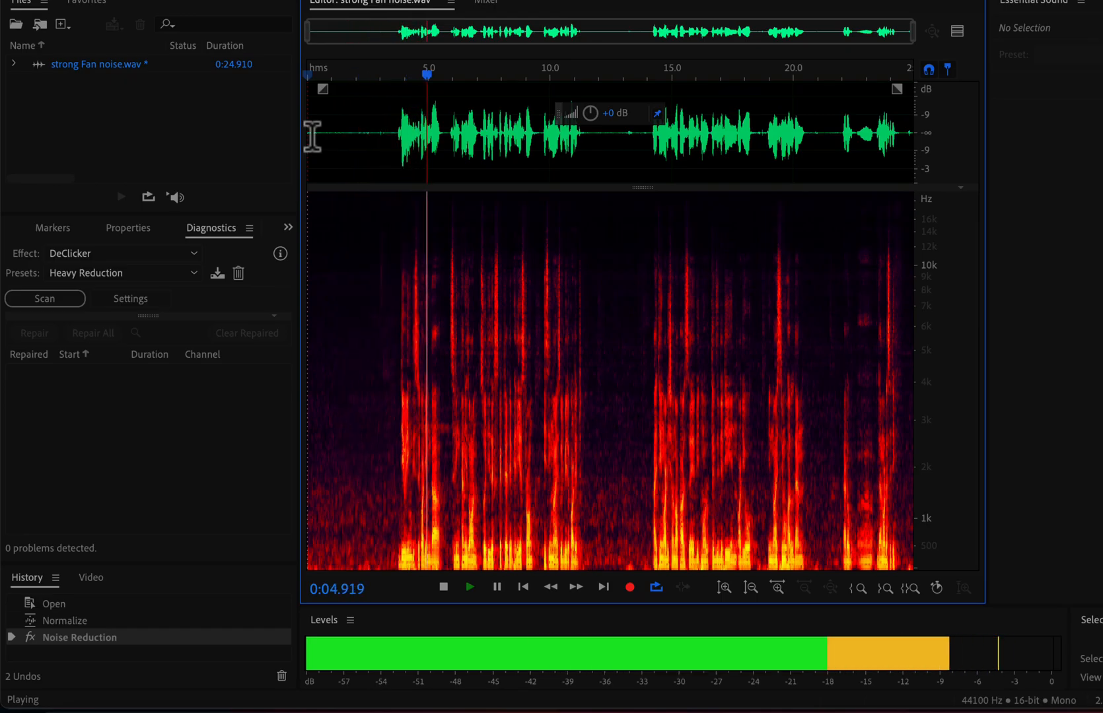
Compare the recording before and after noise reduction by switching between the Normalize and Noise Reduction history states during playback.
click(64, 622)
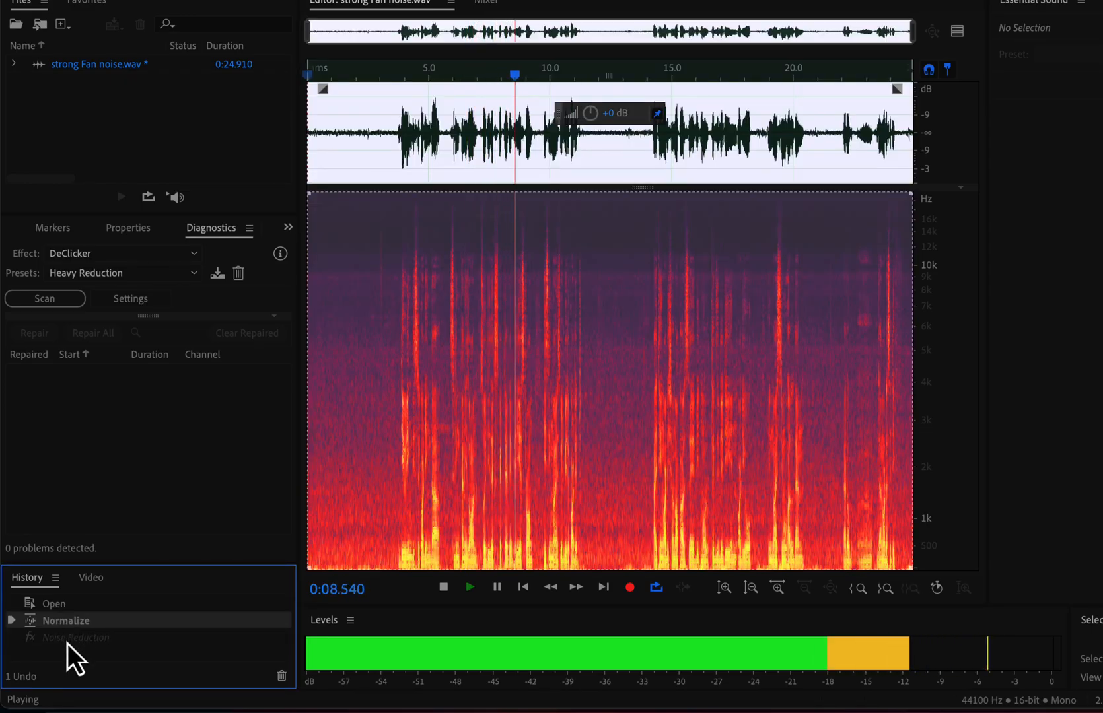
click(67, 644)
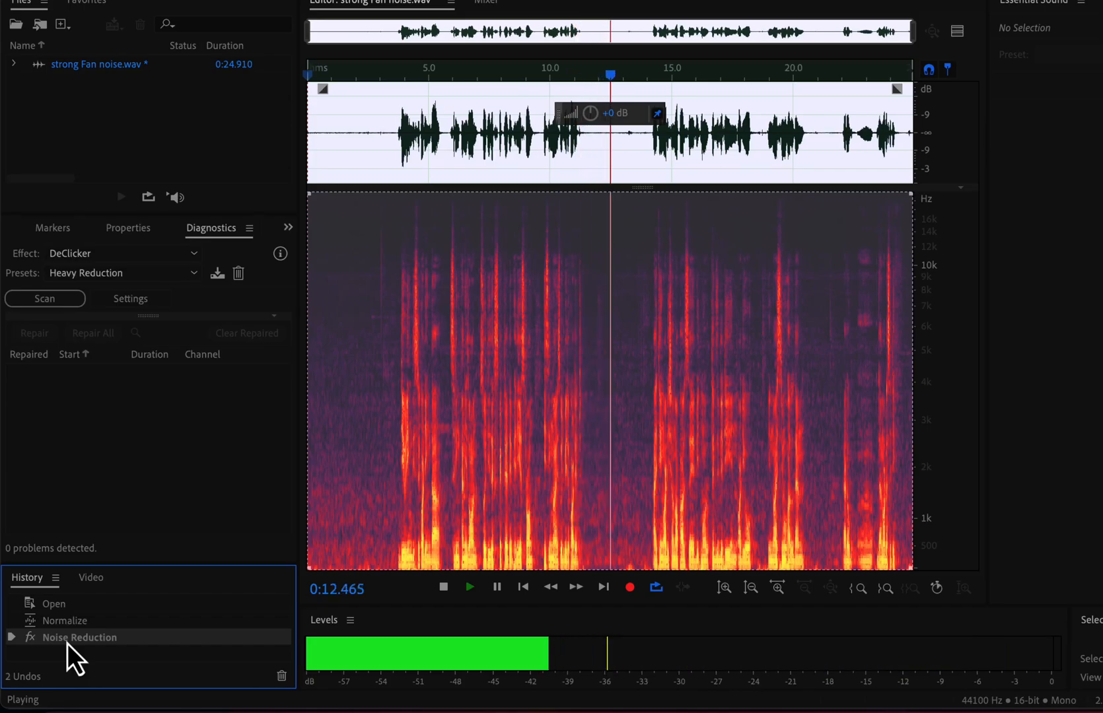
key(space)
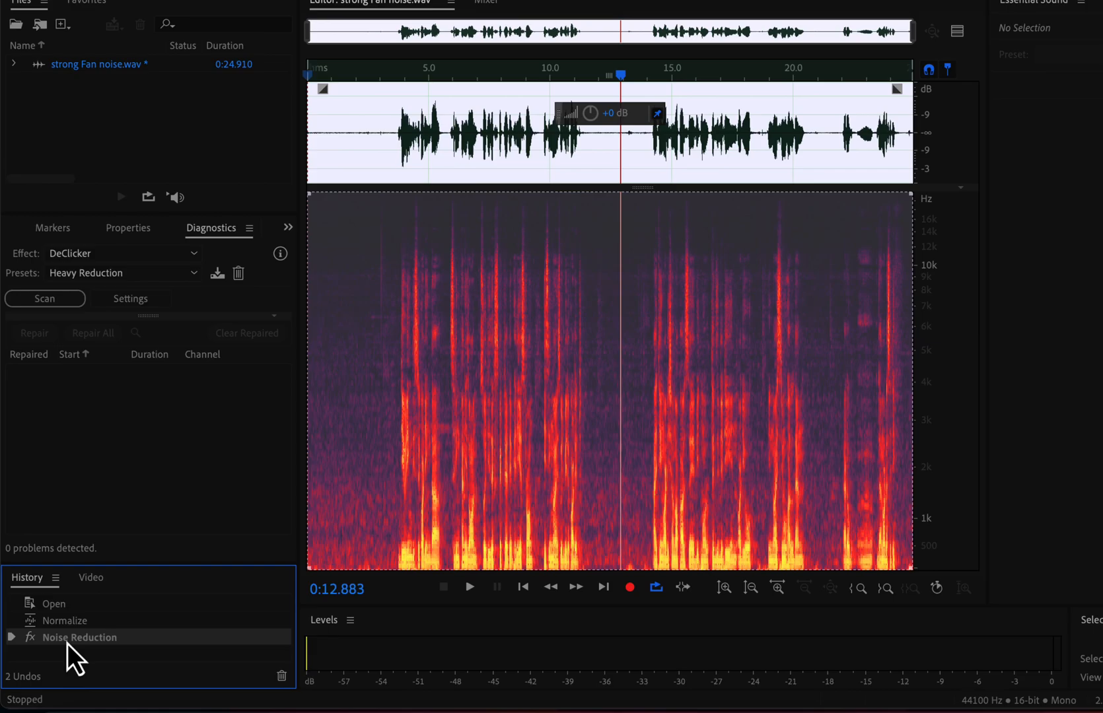
Select the quiet opening of the recording, undo the applied Noise Reduction, and return to the plain waveform display.
click(388, 134)
drag(388, 134, 306, 119)
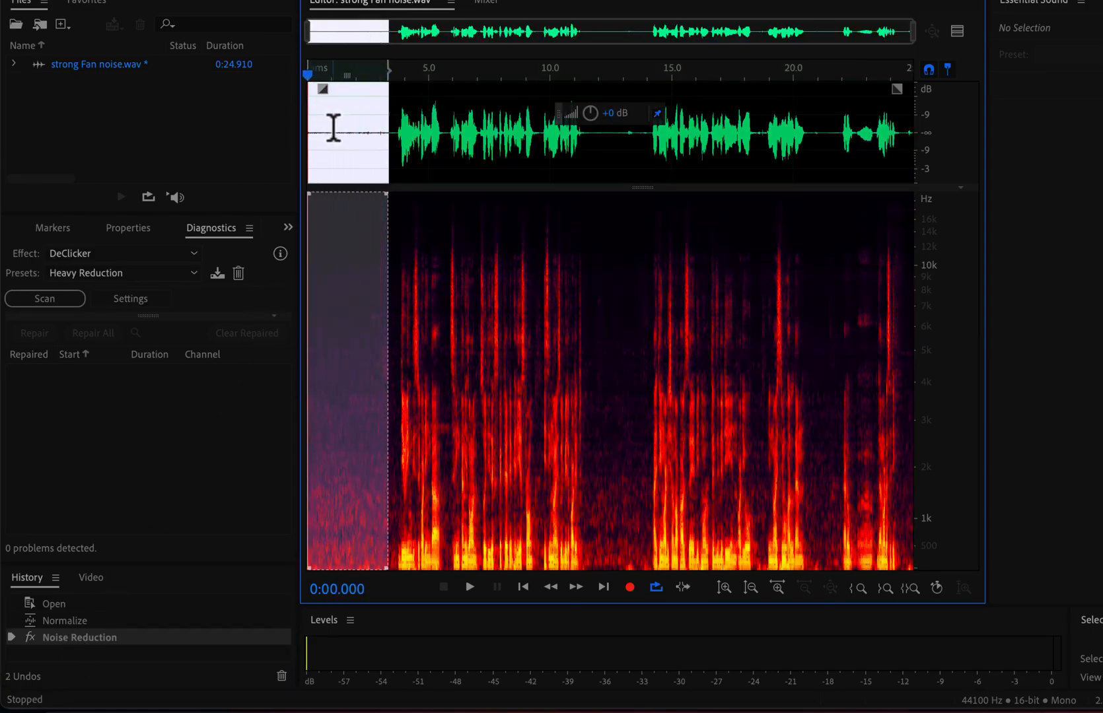
click(333, 128)
drag(365, 140, 298, 130)
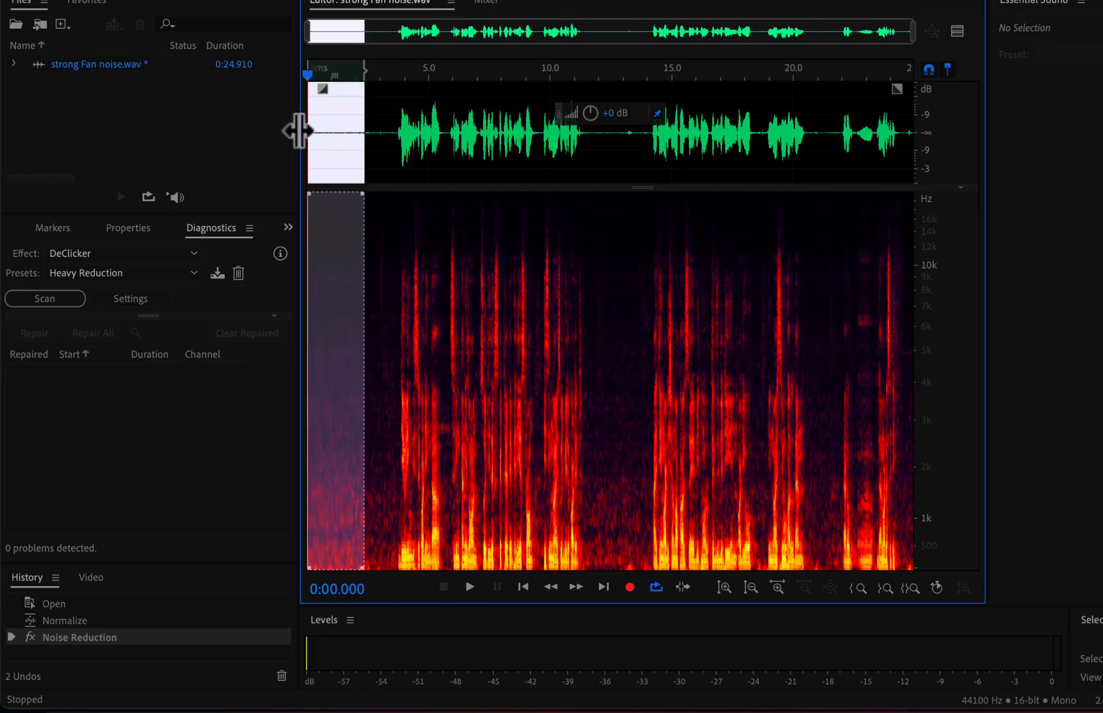
key(ctrl+z)
click(222, 26)
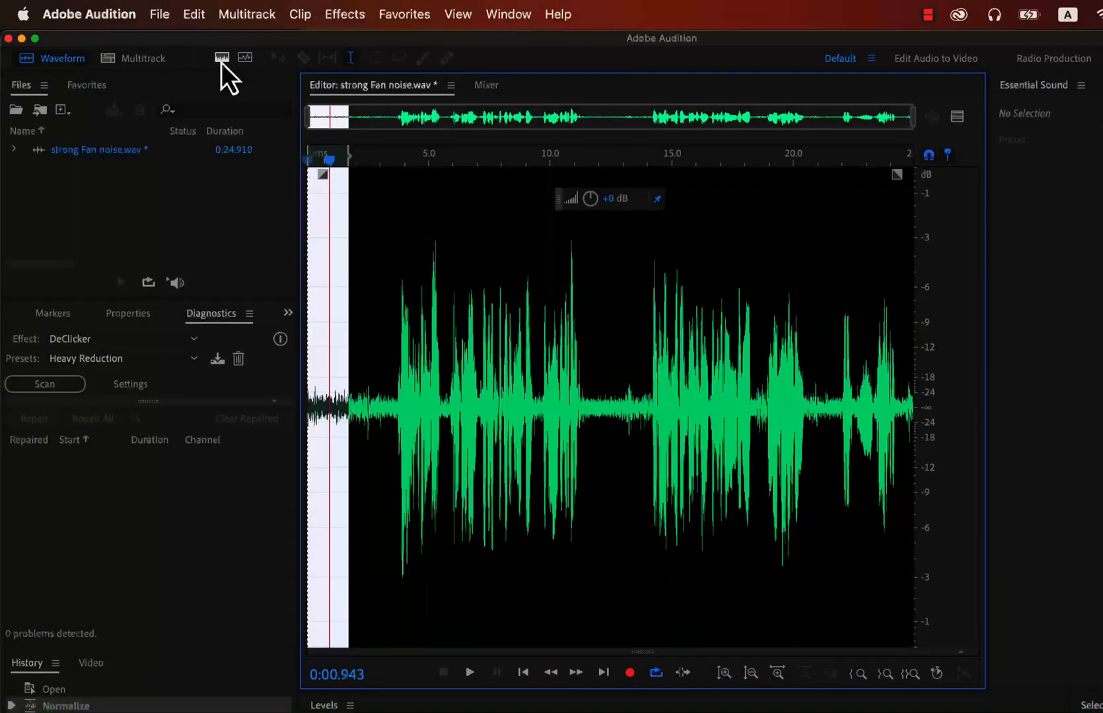
Create a new mono 44100 Hz, 32-bit (float) audio file and open only Ac noise.wav from the Noise reduction samples folder.
click(164, 8)
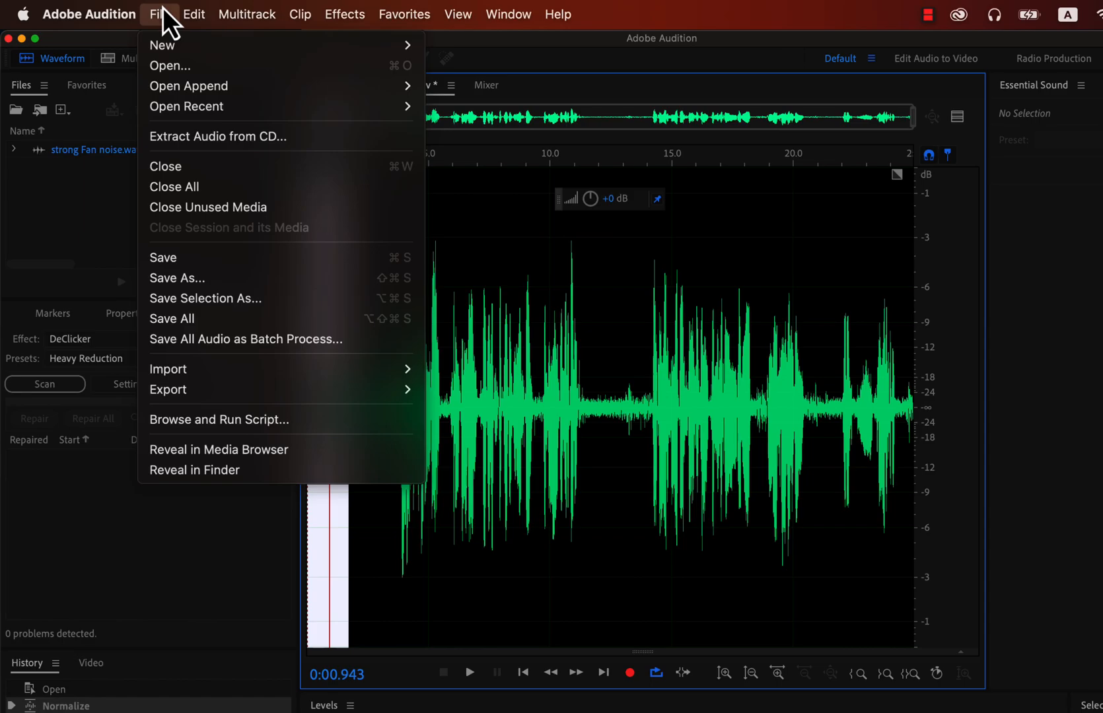
mouse_move(170, 52)
click(471, 66)
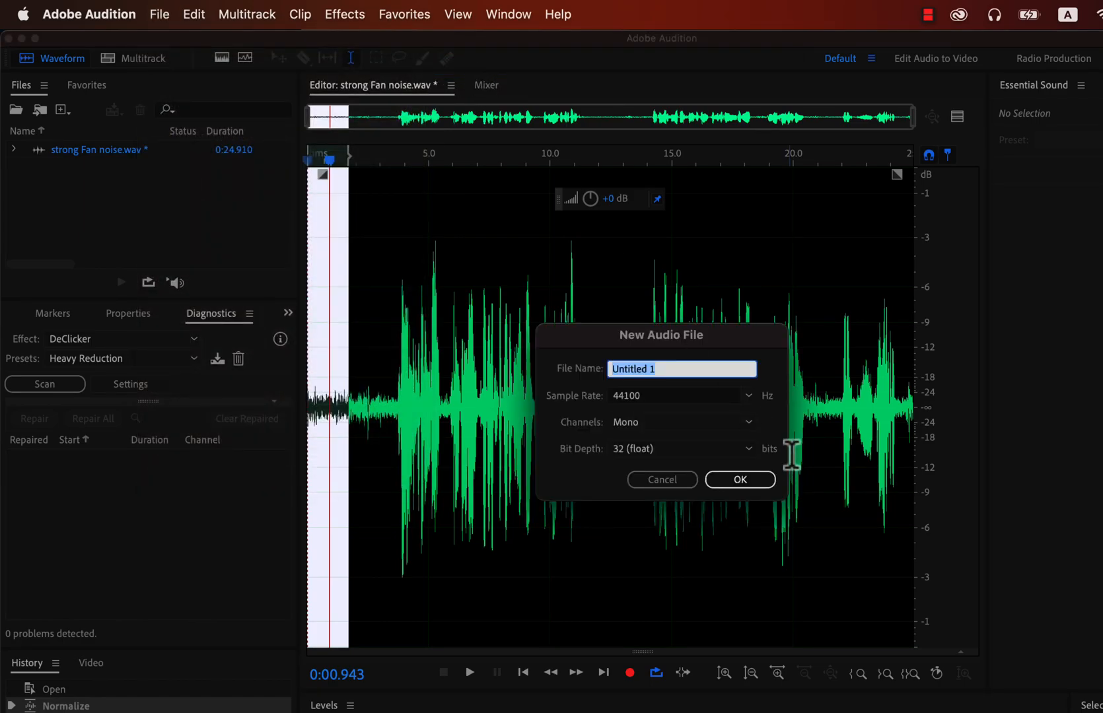
click(739, 479)
key(super+Tab)
drag(847, 93, 563, 506)
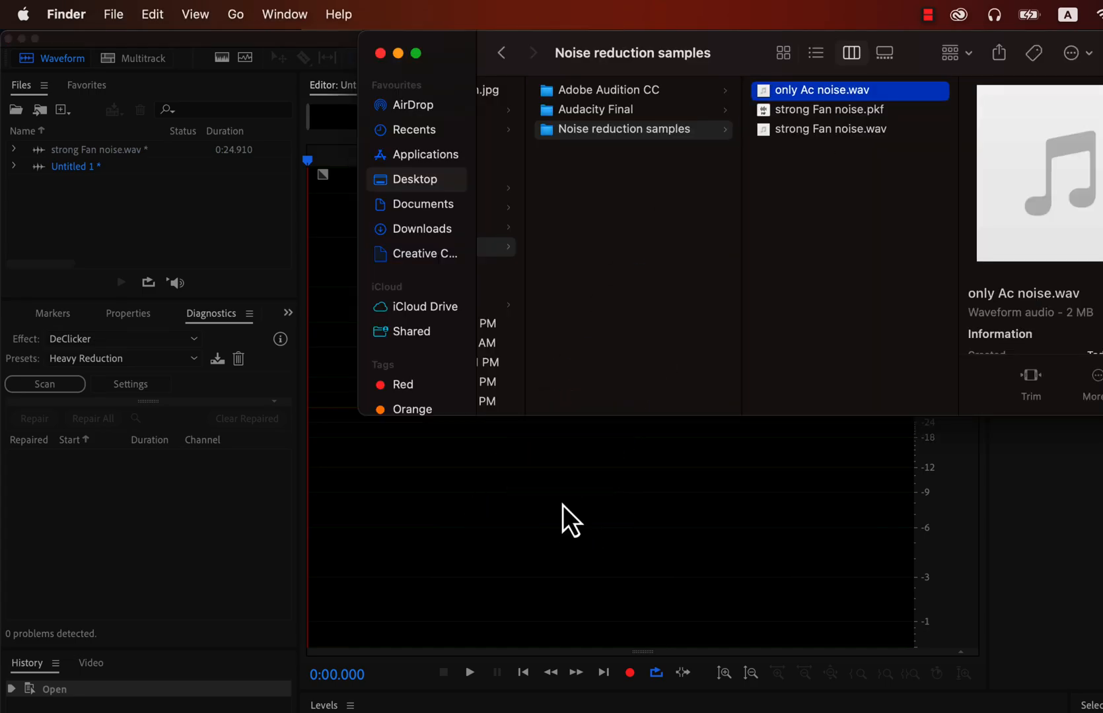
click(381, 53)
Listen to the only Ac noise.wav recording from near its beginning.
click(312, 409)
key(space)
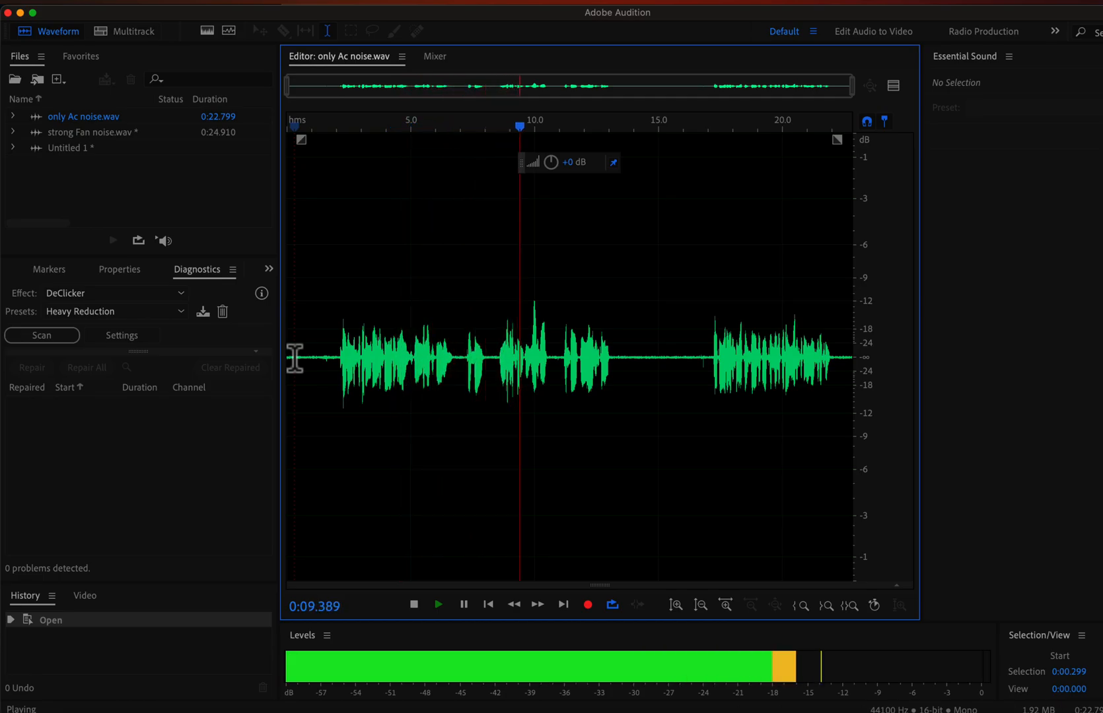
key(space)
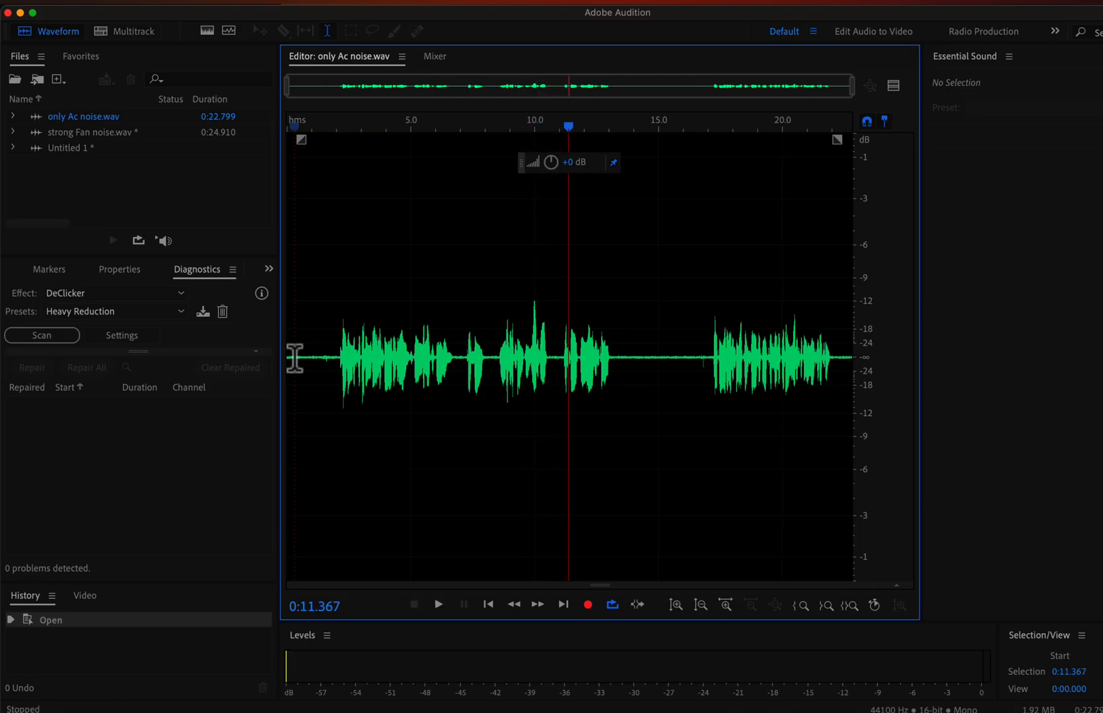
Normalize the only Ac noise.wav recording and show its spectral frequency display with the preview editor.
mouse_move(387, 30)
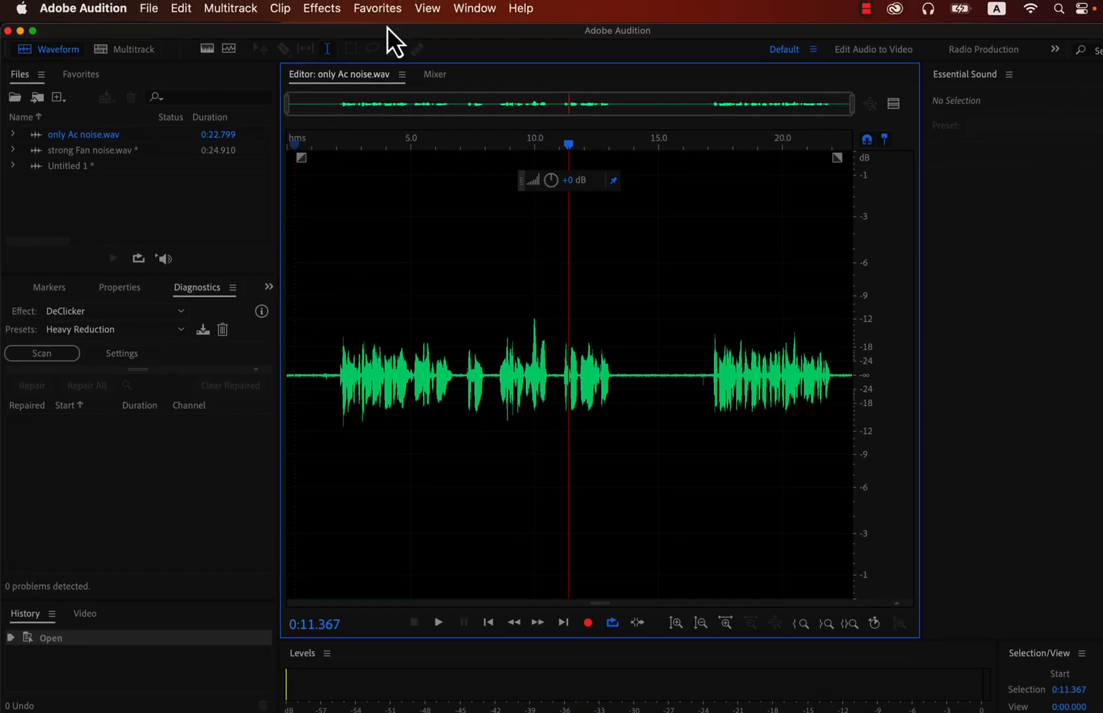
click(383, 7)
click(380, 268)
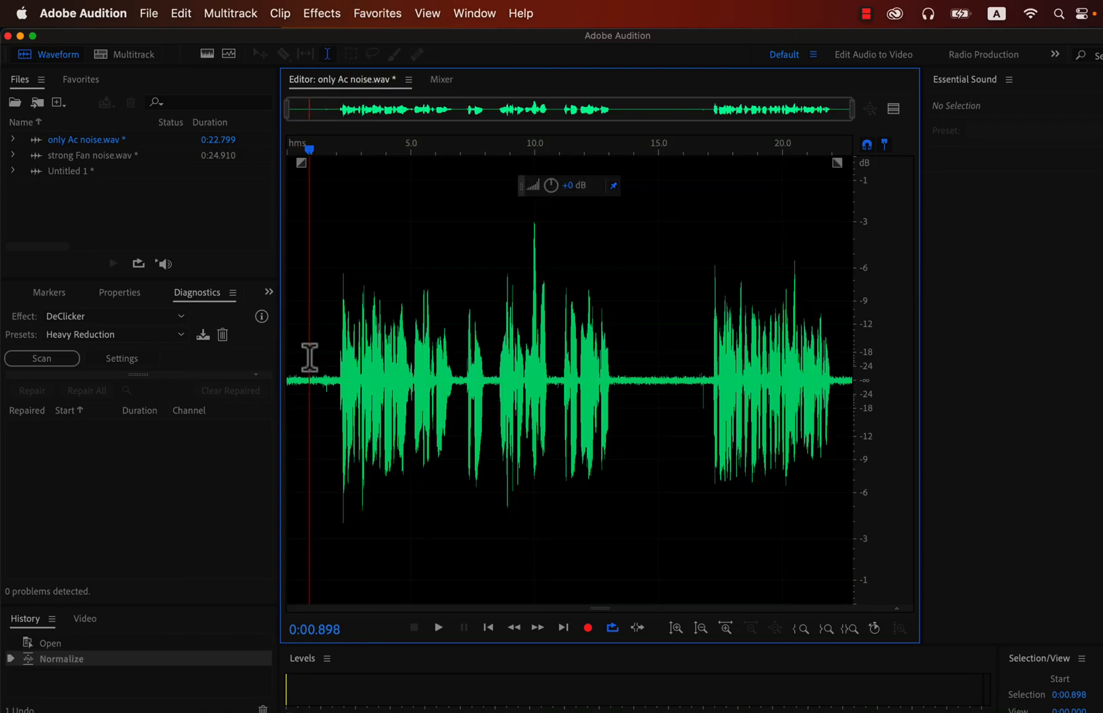
click(895, 114)
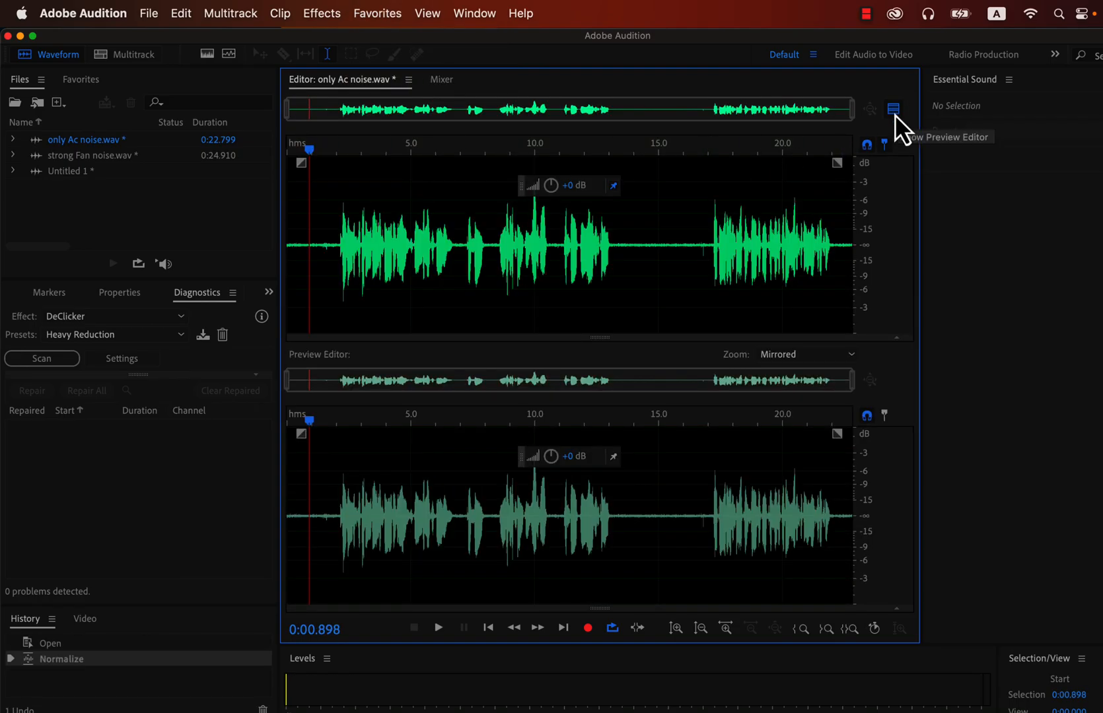
click(207, 53)
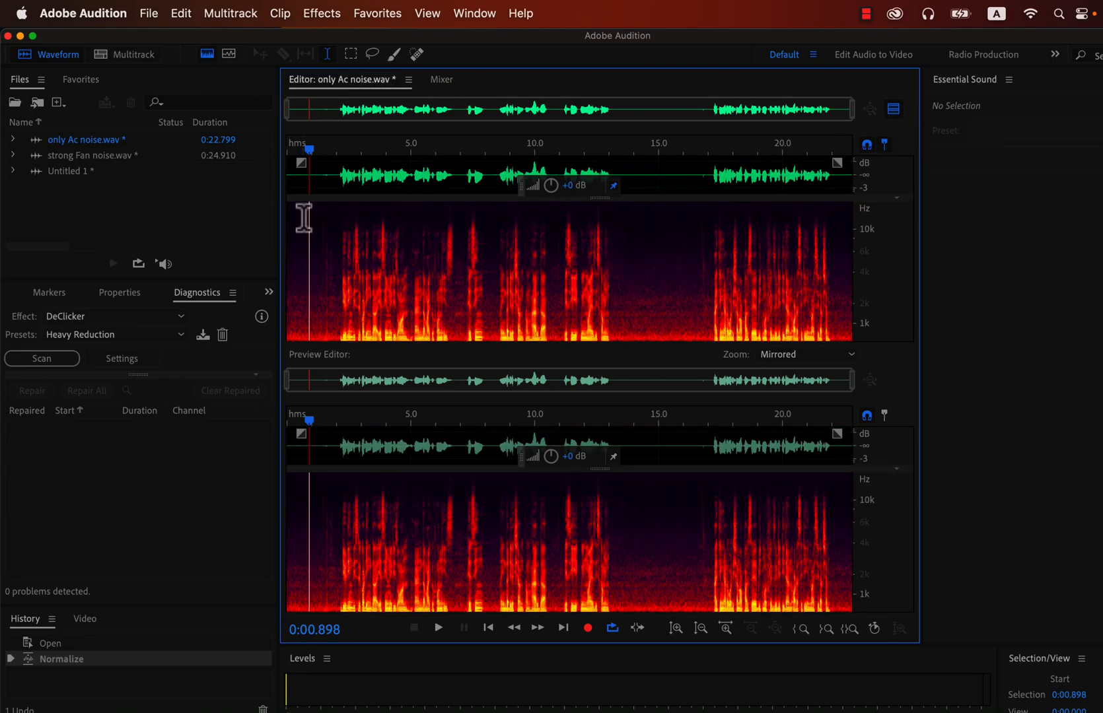
Hide the preview editor and listen to the short noise-only section at the very start of the recording.
drag(332, 246, 313, 251)
click(894, 108)
drag(301, 375, 281, 367)
key(space)
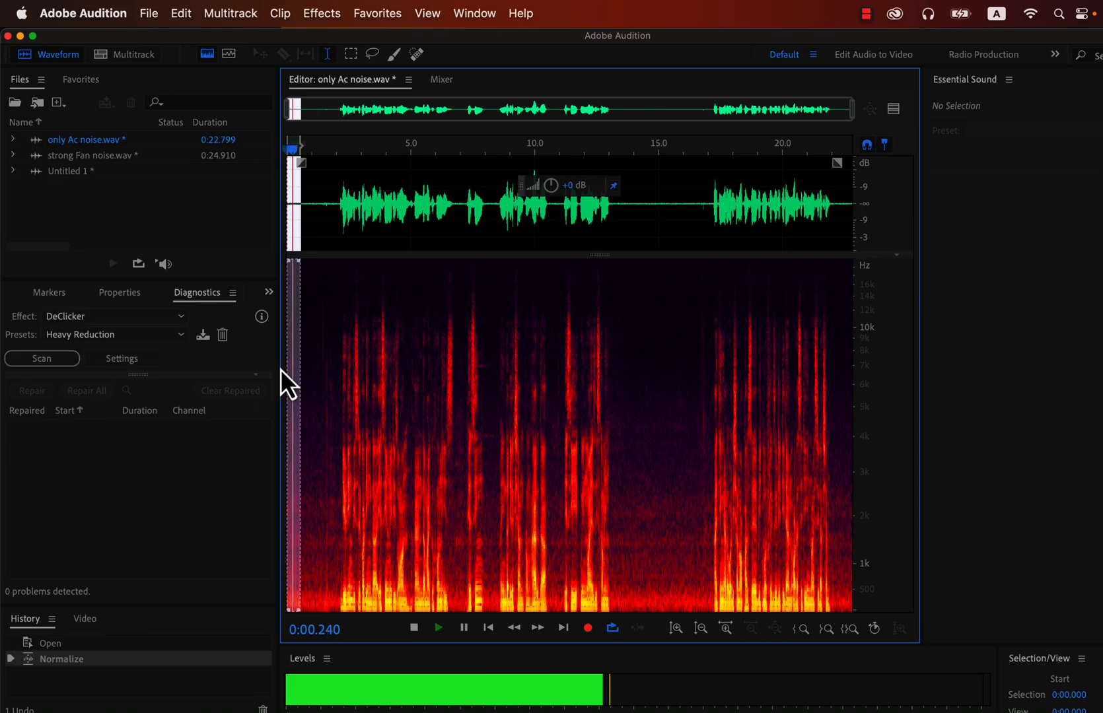
key(space)
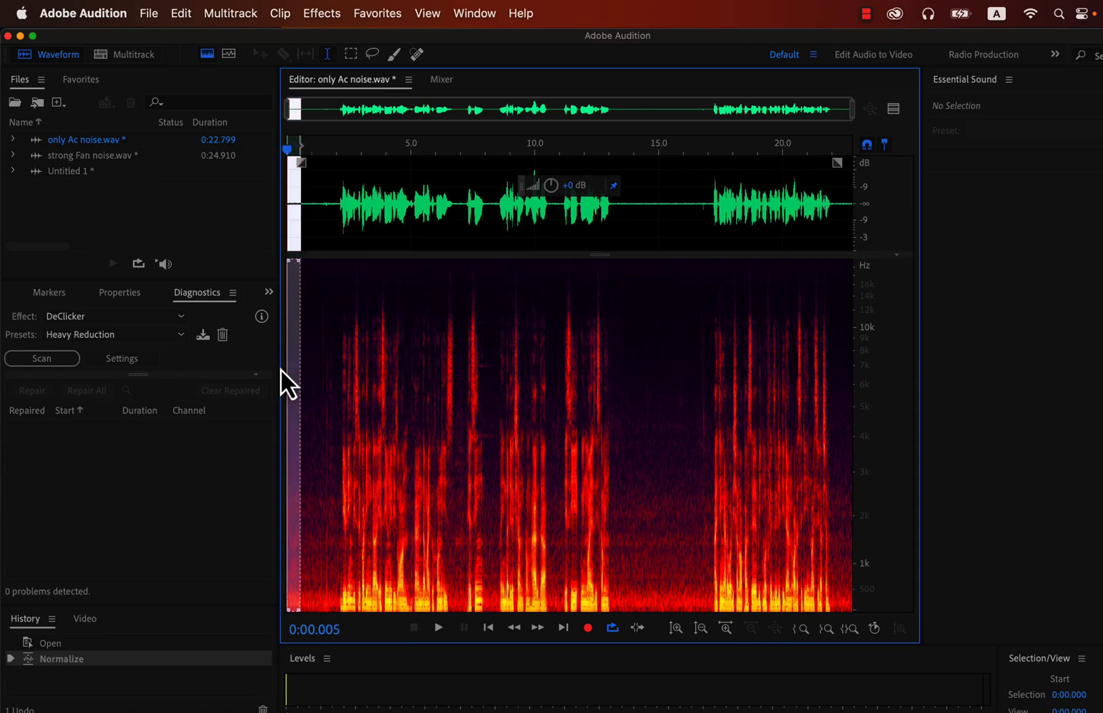
Select the noise-only pause between the speech passages, from about 13.8 to 16.3 seconds, and listen to it.
click(629, 392)
drag(629, 391, 691, 438)
key(space)
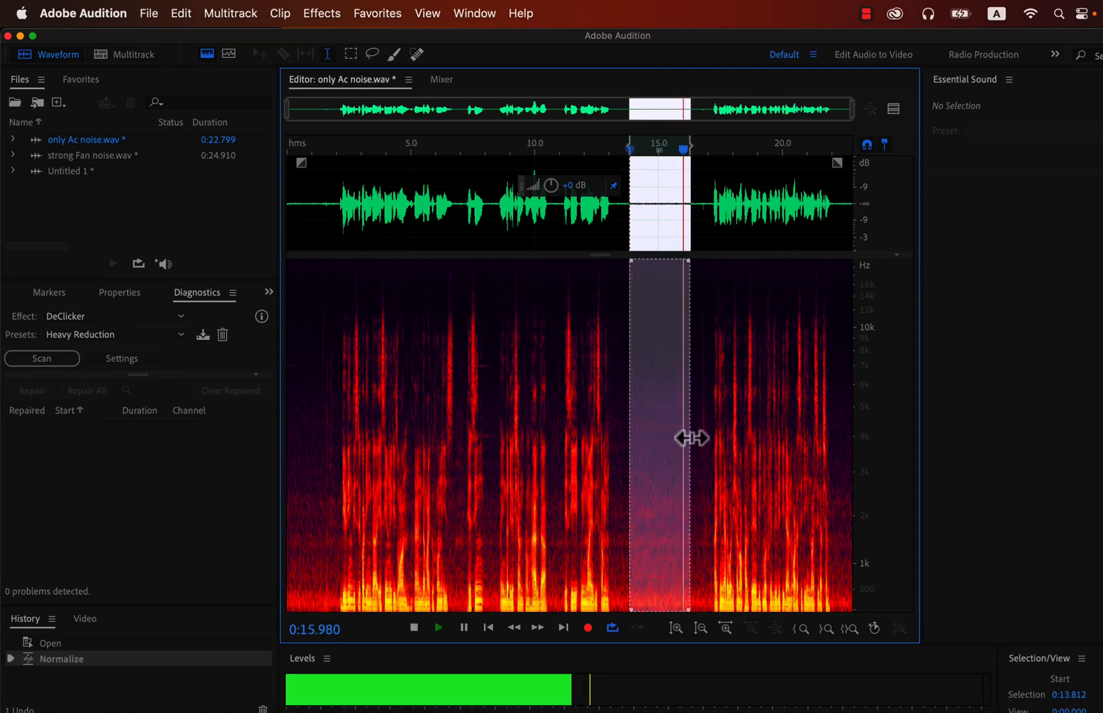
key(space)
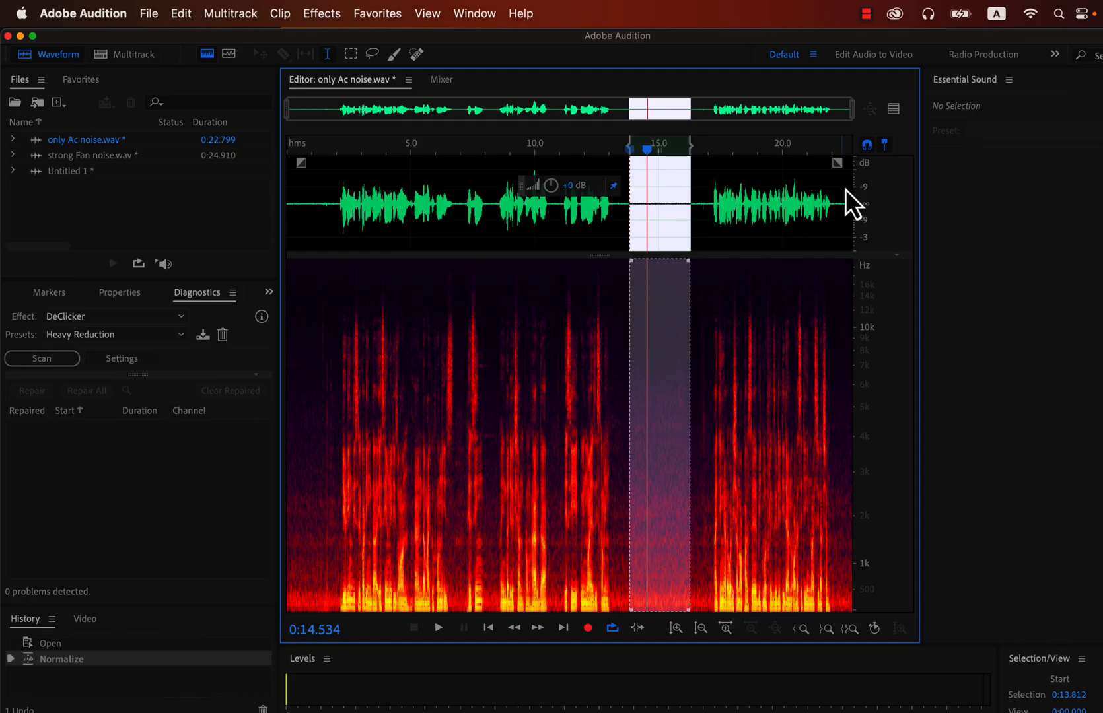
Show the preview editor, open the Noise Reduction process effect, and capture a noise print from the selected pause.
click(896, 111)
click(329, 16)
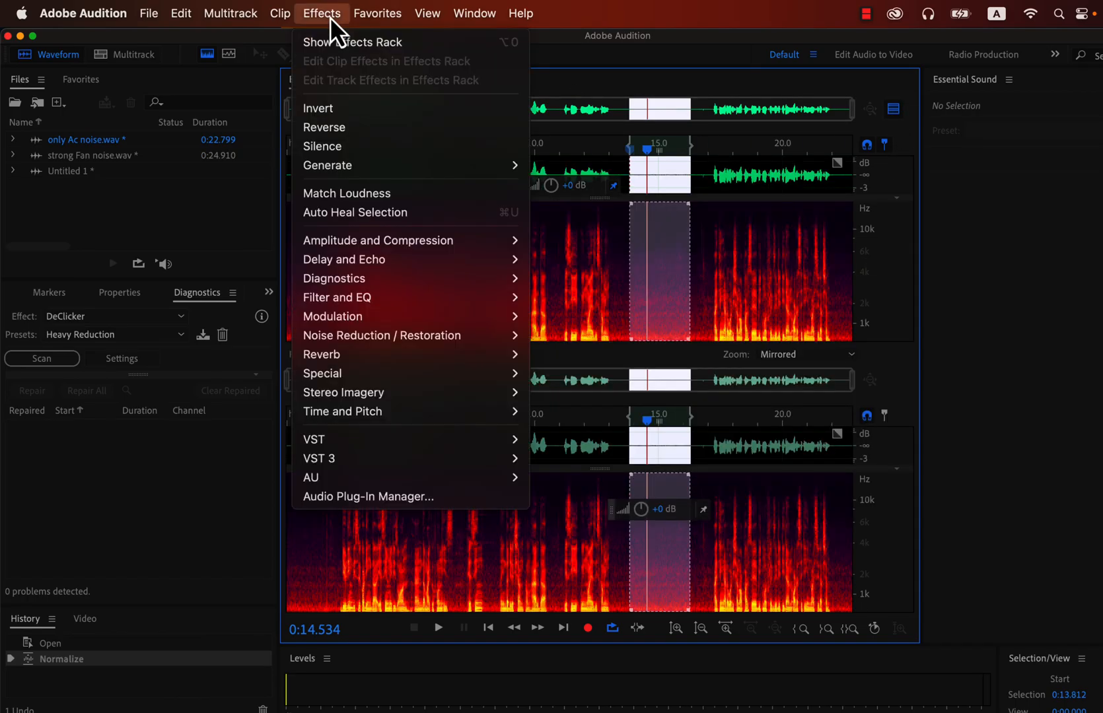
mouse_move(351, 333)
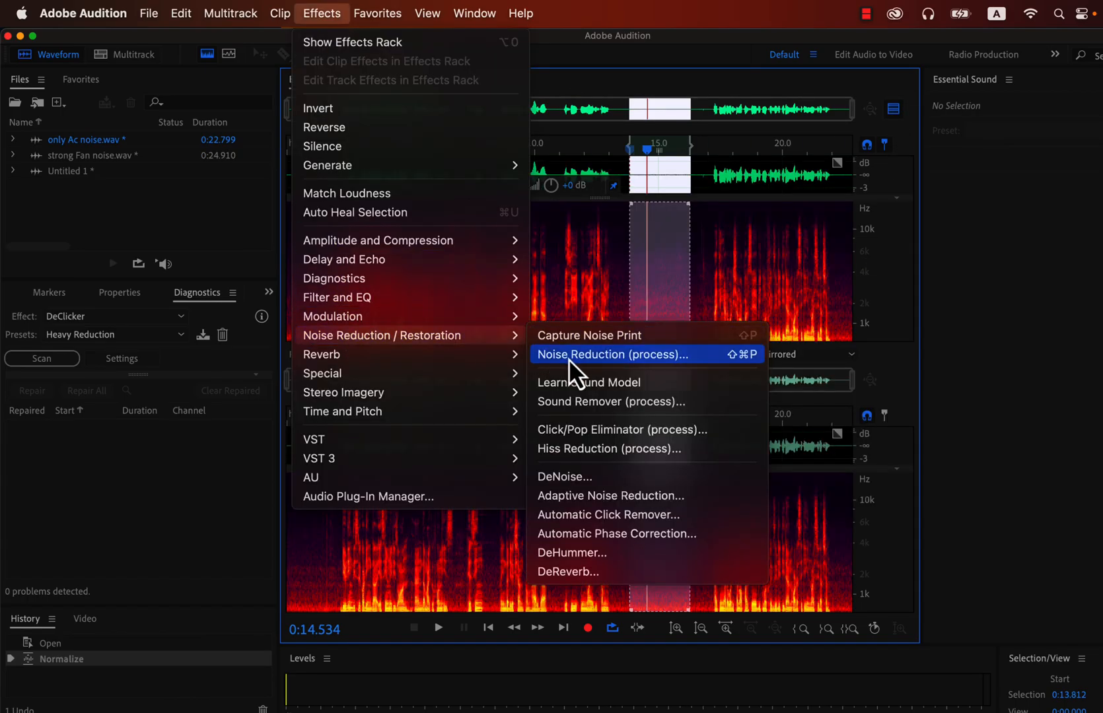
click(569, 356)
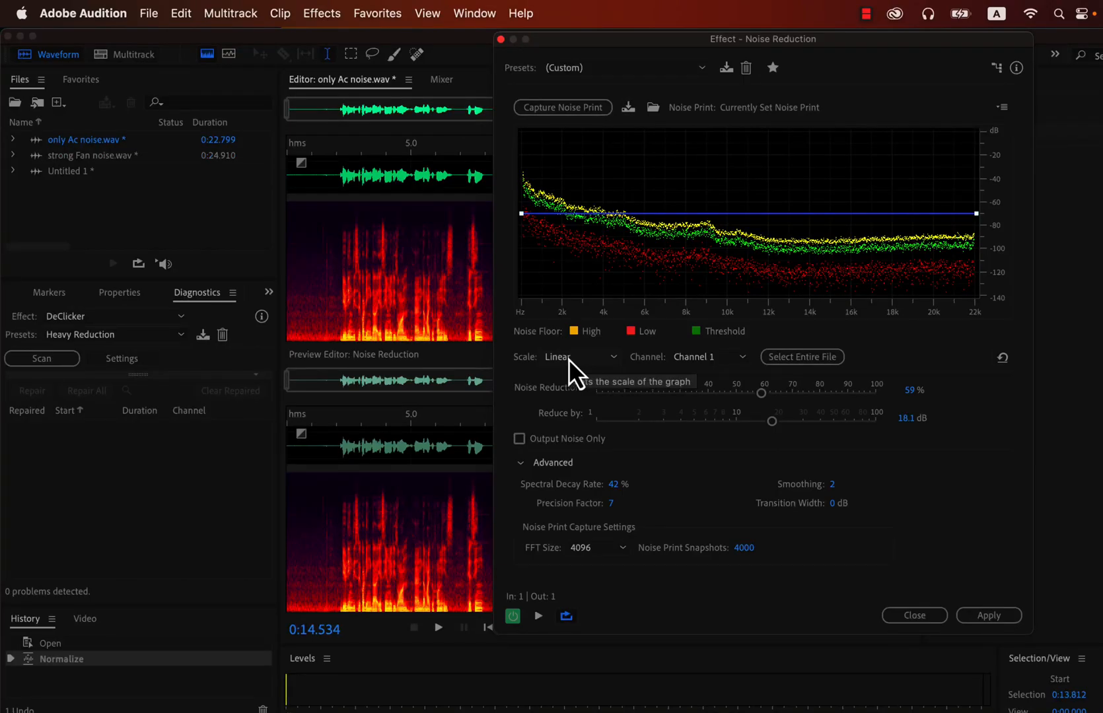
click(545, 108)
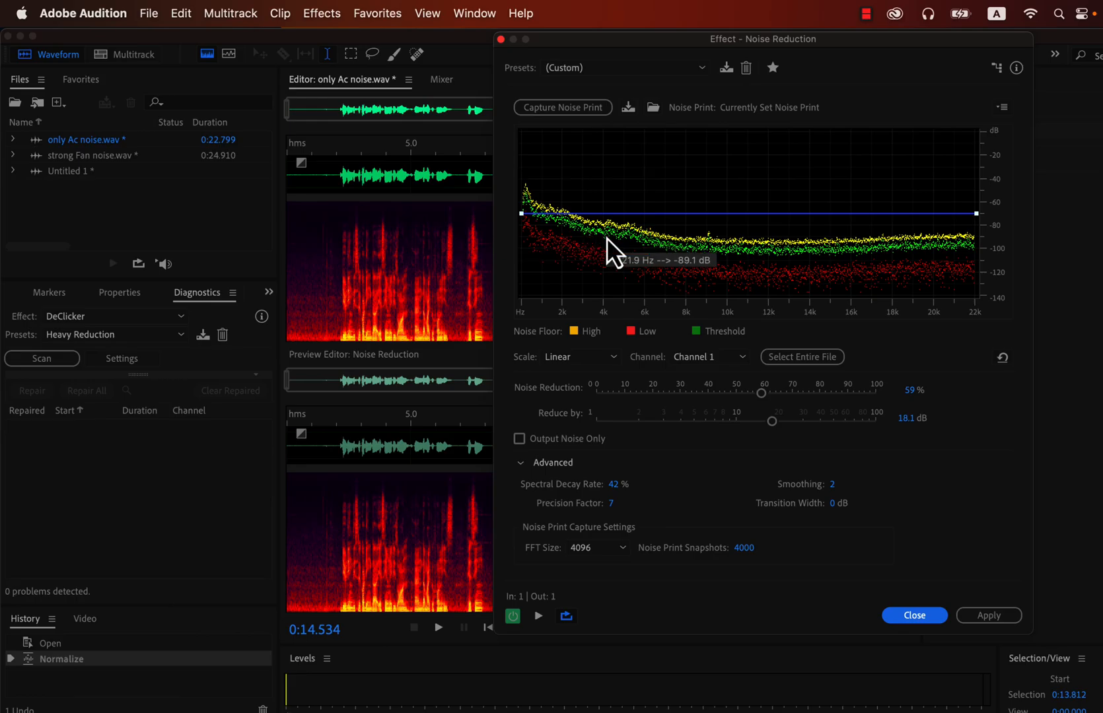
Preview the recording from its start, trying Spectral Decay Rates of 0%, 100% and about 2% before setting it to 40%.
click(291, 178)
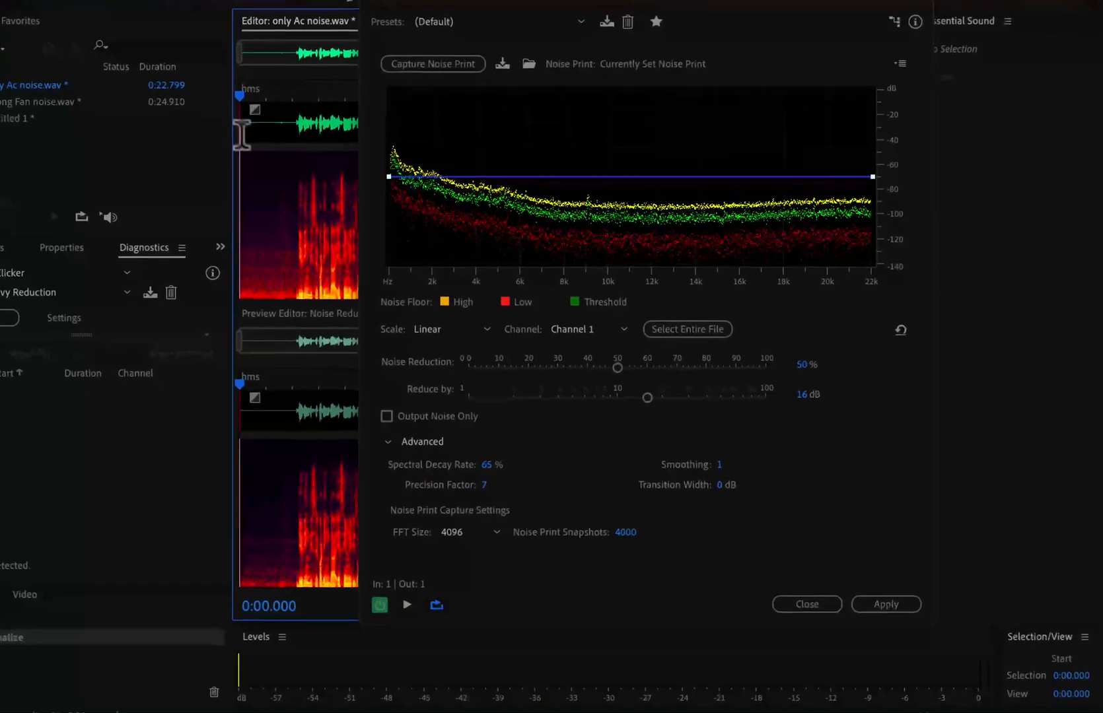
key(space)
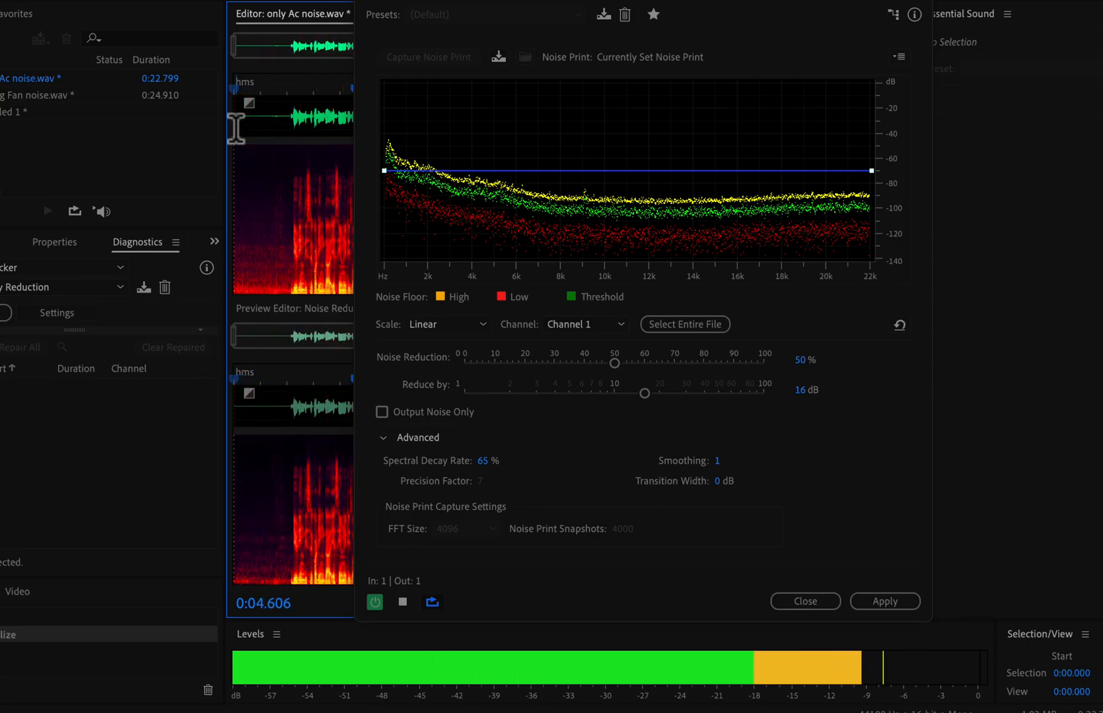
click(483, 460)
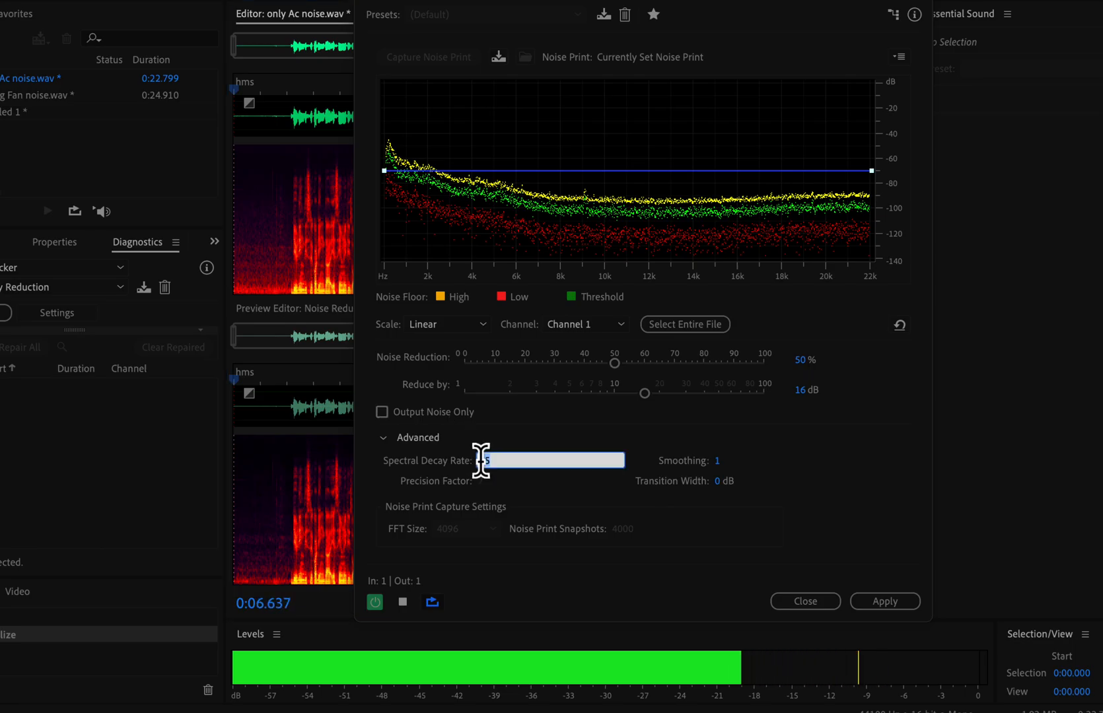
text(0)
key(Return)
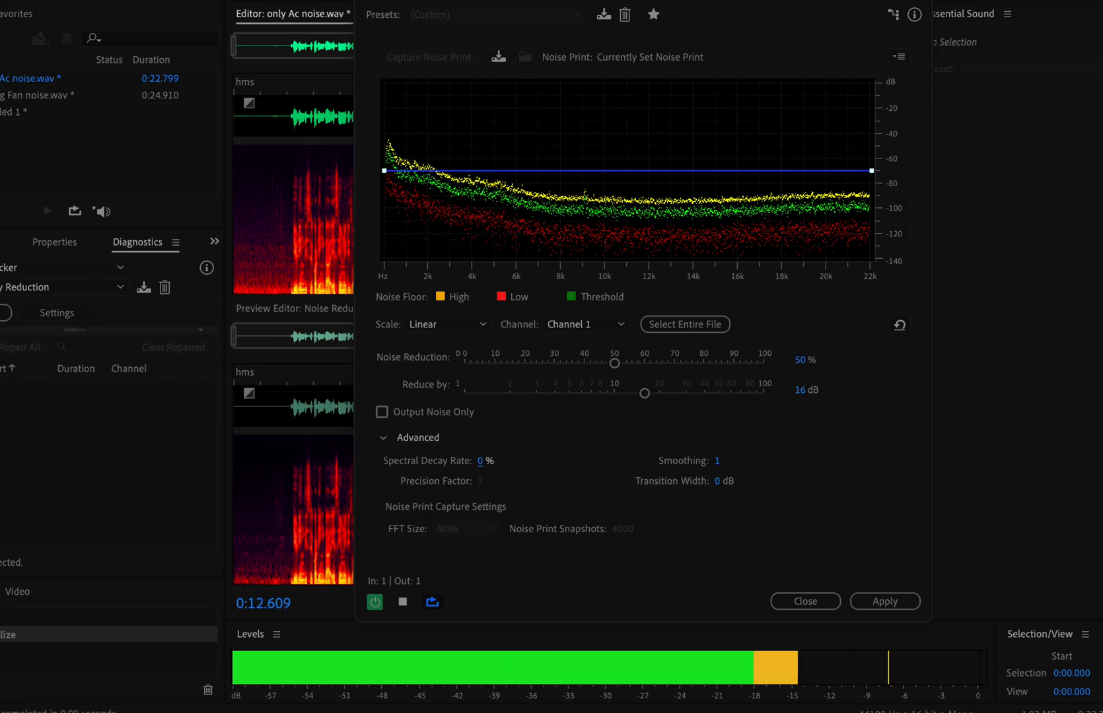
drag(472, 463, 681, 468)
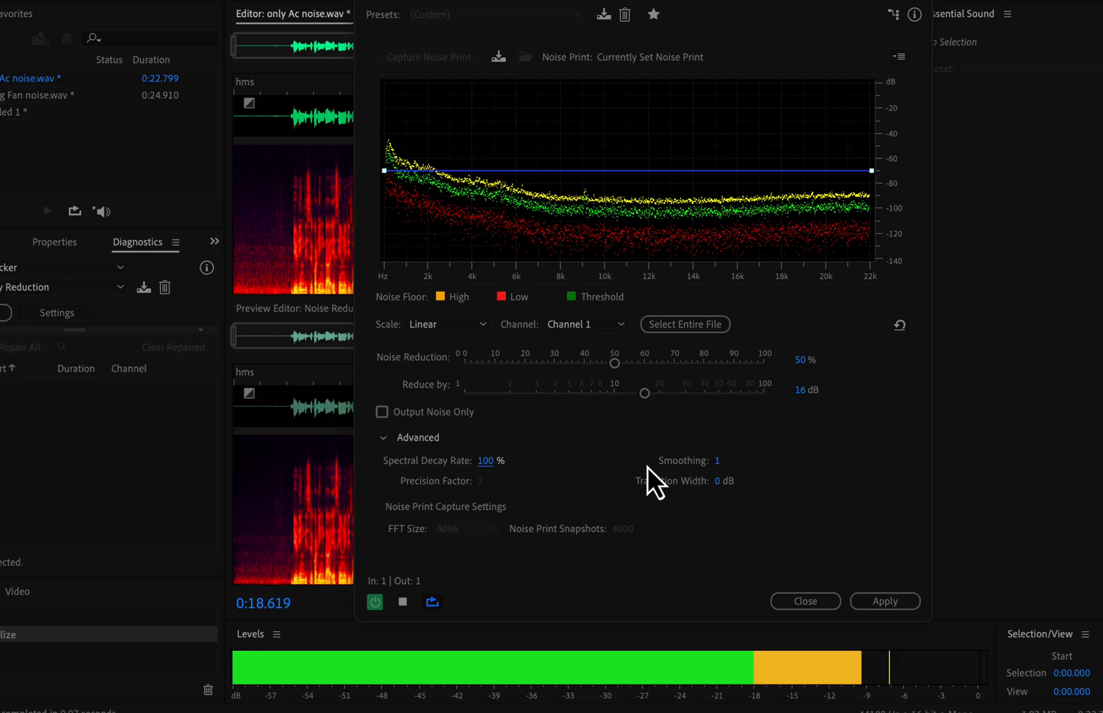
drag(495, 462, 363, 457)
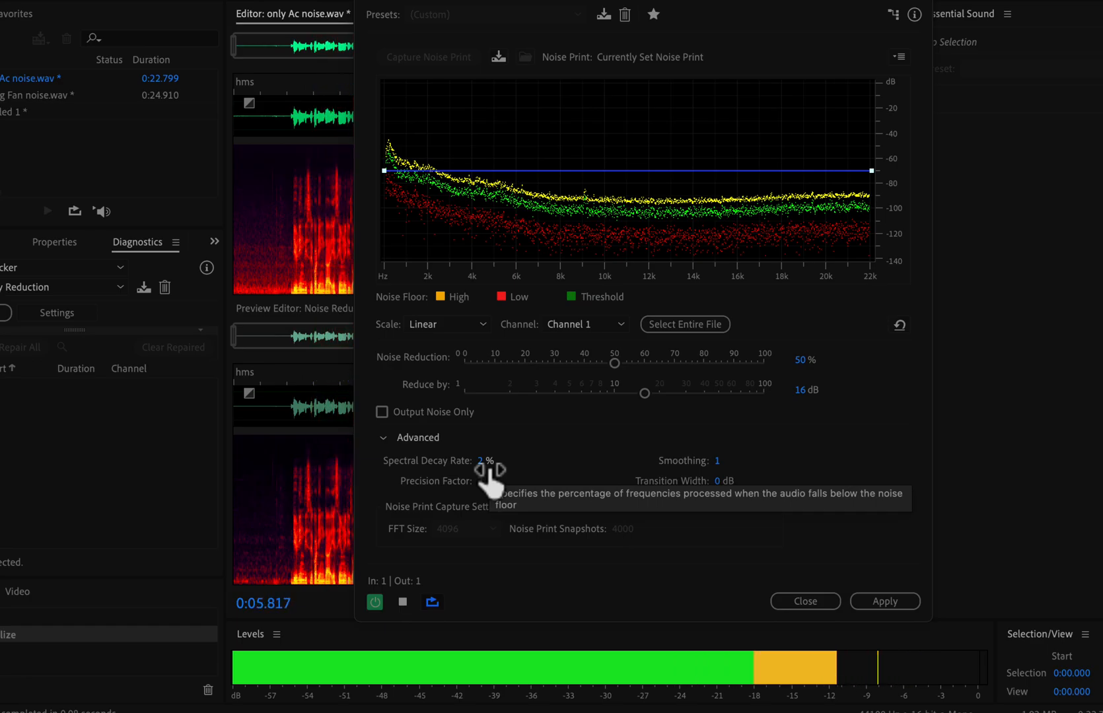
drag(489, 467, 518, 465)
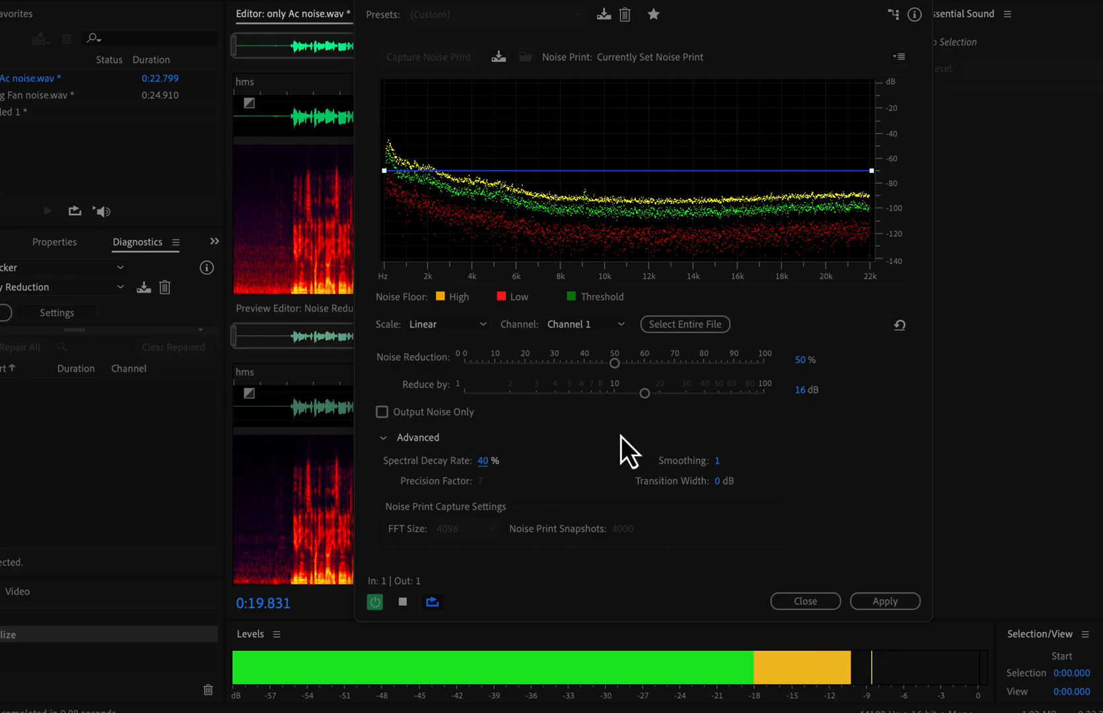
Try extreme noise reduction during playback, with Reduce by at 100 dB and Noise Reduction at 100%.
drag(647, 399, 786, 412)
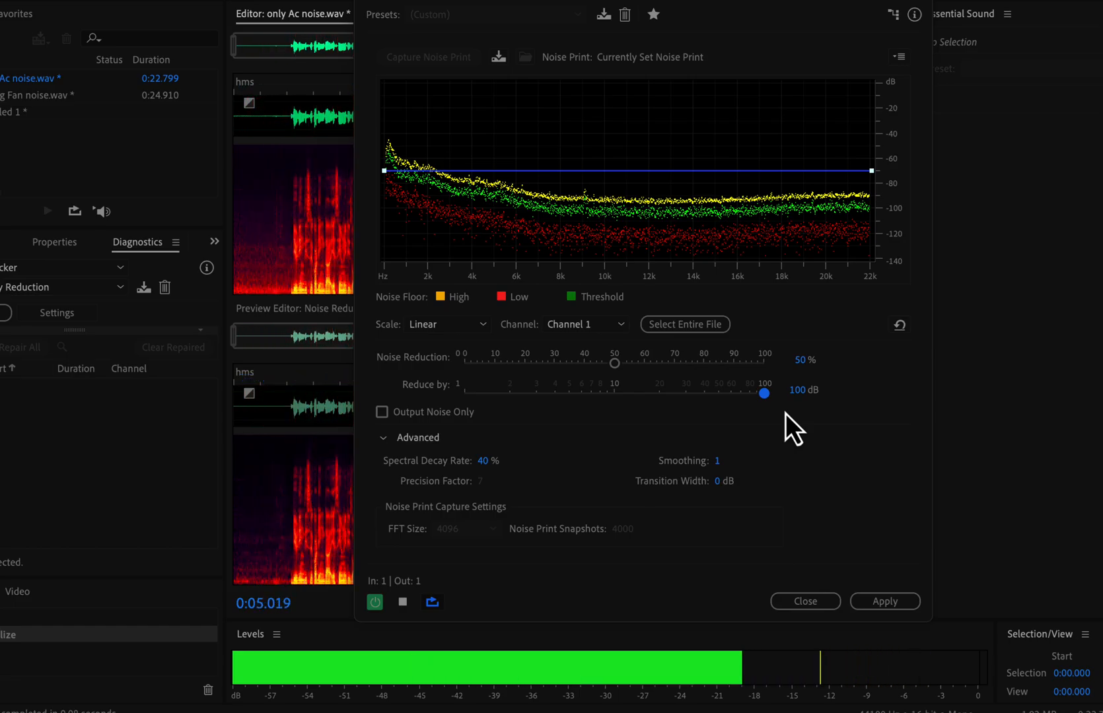
drag(766, 397, 687, 390)
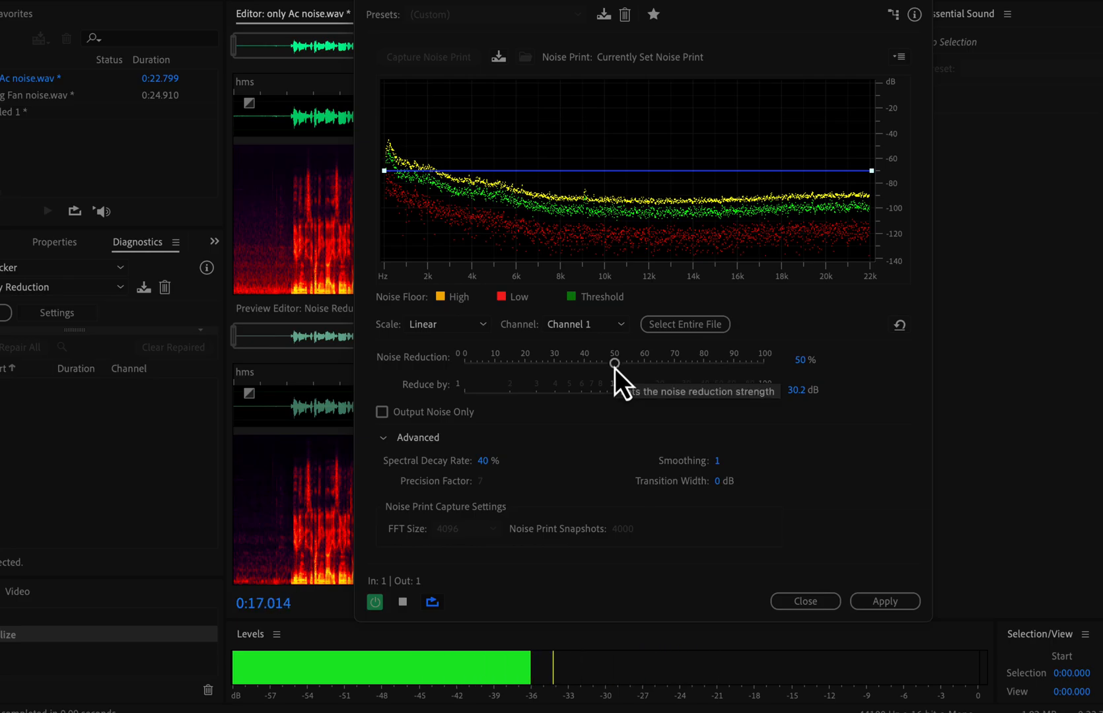
drag(615, 368, 818, 362)
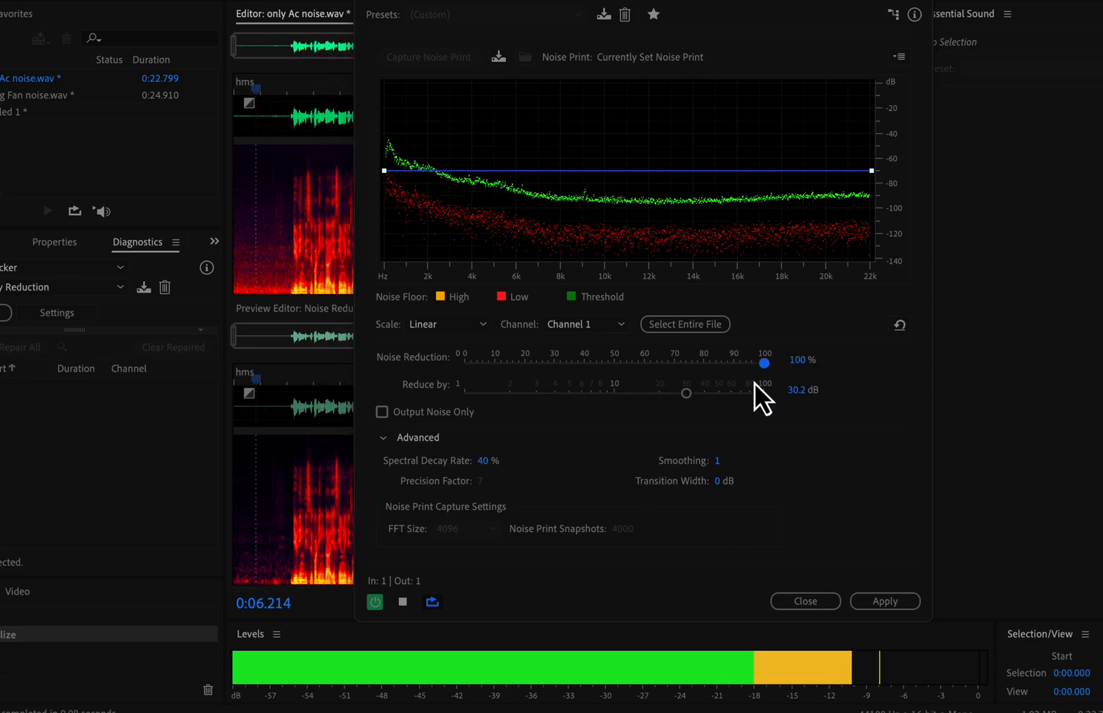
drag(686, 393, 827, 394)
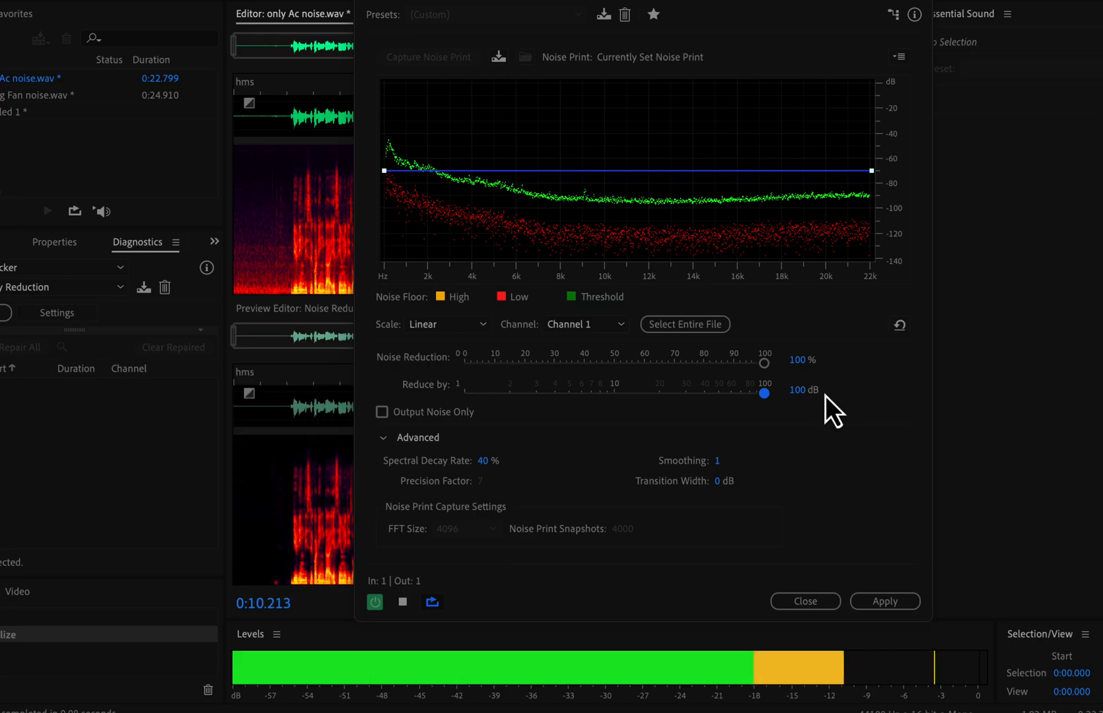
Set Reduce by to 31 dB and Noise Reduction to 75%, then stop the preview and apply the effect.
drag(765, 395, 688, 395)
drag(763, 366, 687, 365)
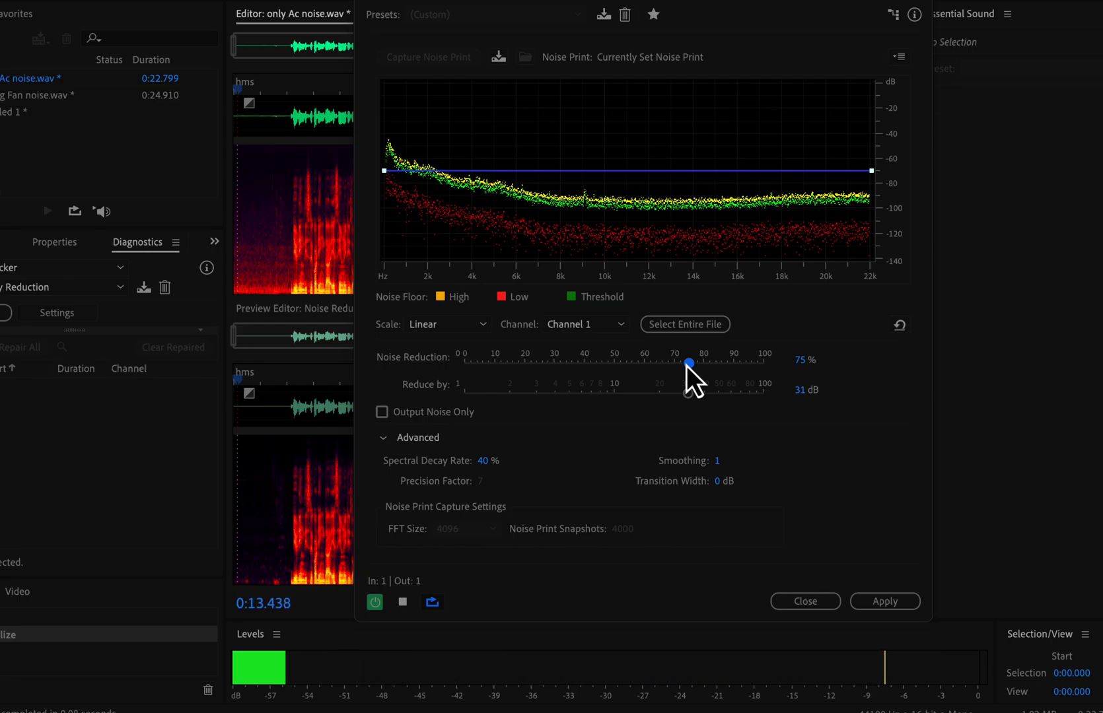
key(space)
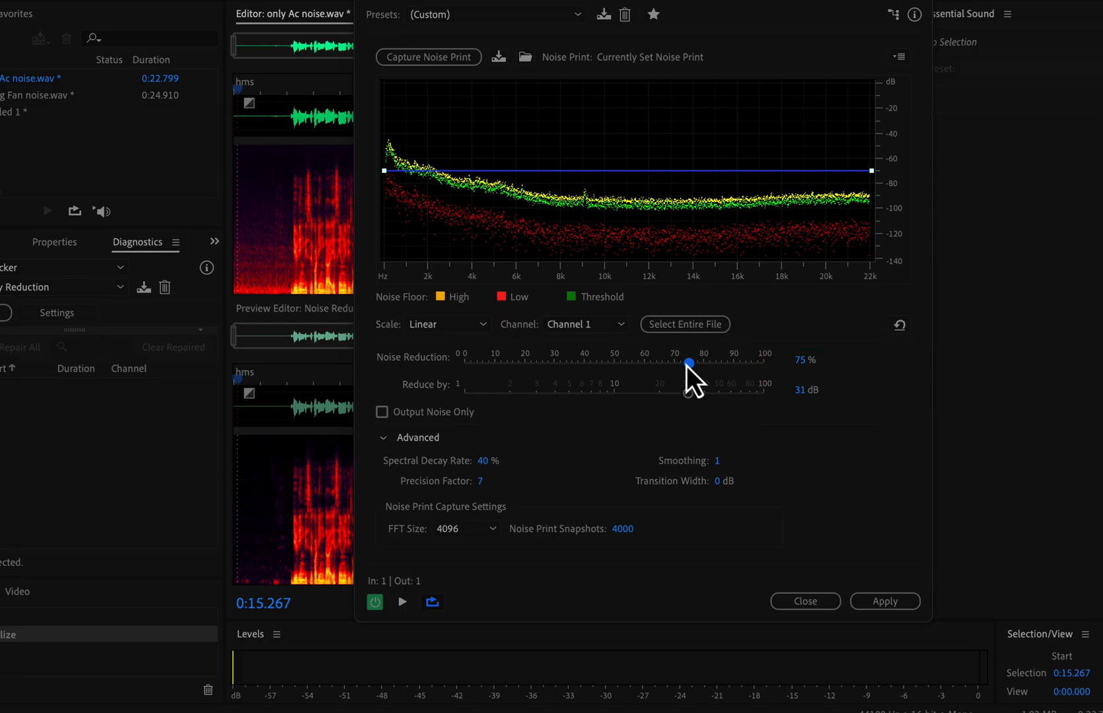
click(885, 601)
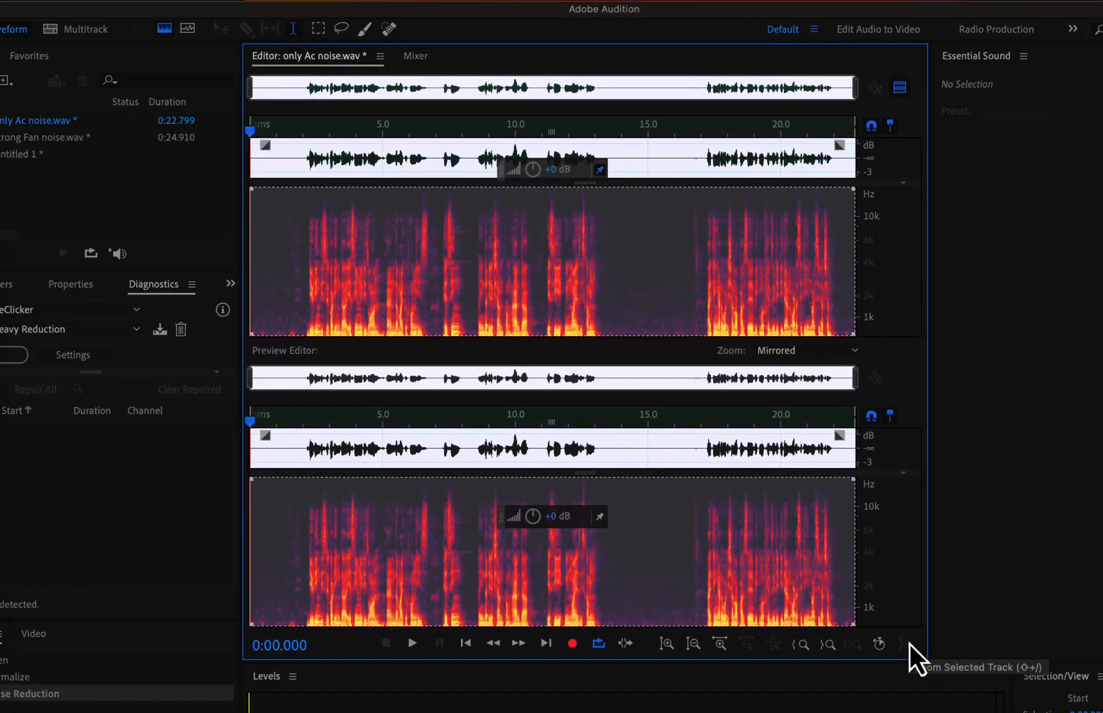
Hide the preview editor and inspect the spectrogram's speech-free sections at the start and from about 13.7 to 15.4 seconds.
click(900, 93)
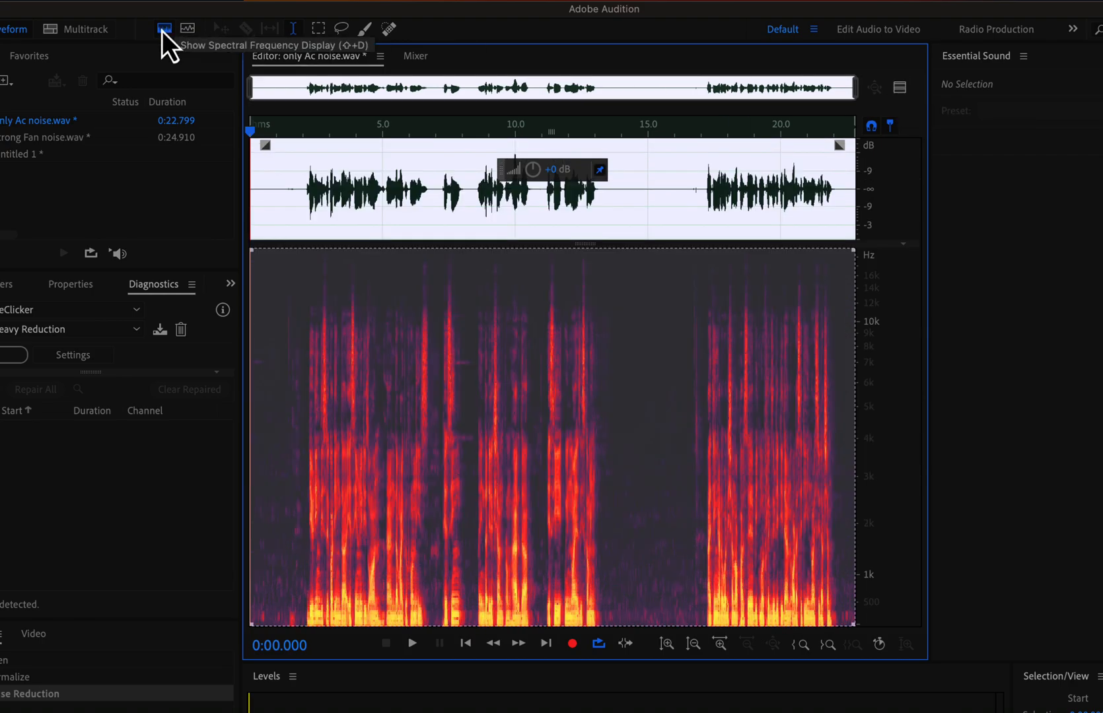
click(358, 308)
drag(293, 388, 239, 409)
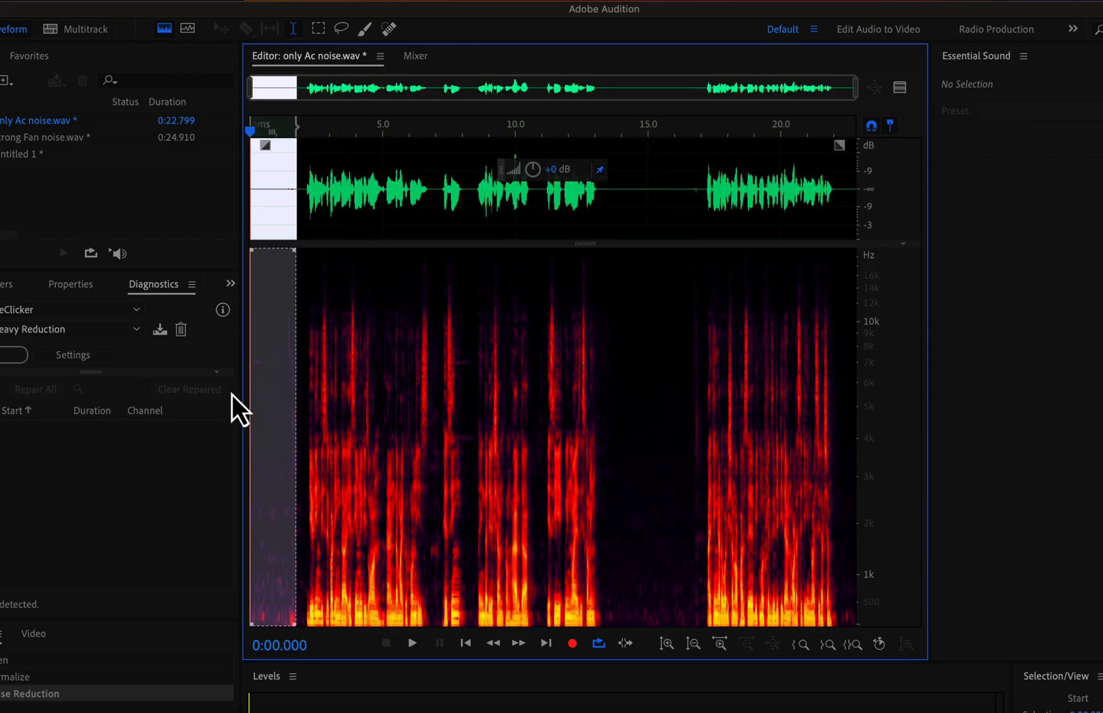
drag(613, 390, 659, 395)
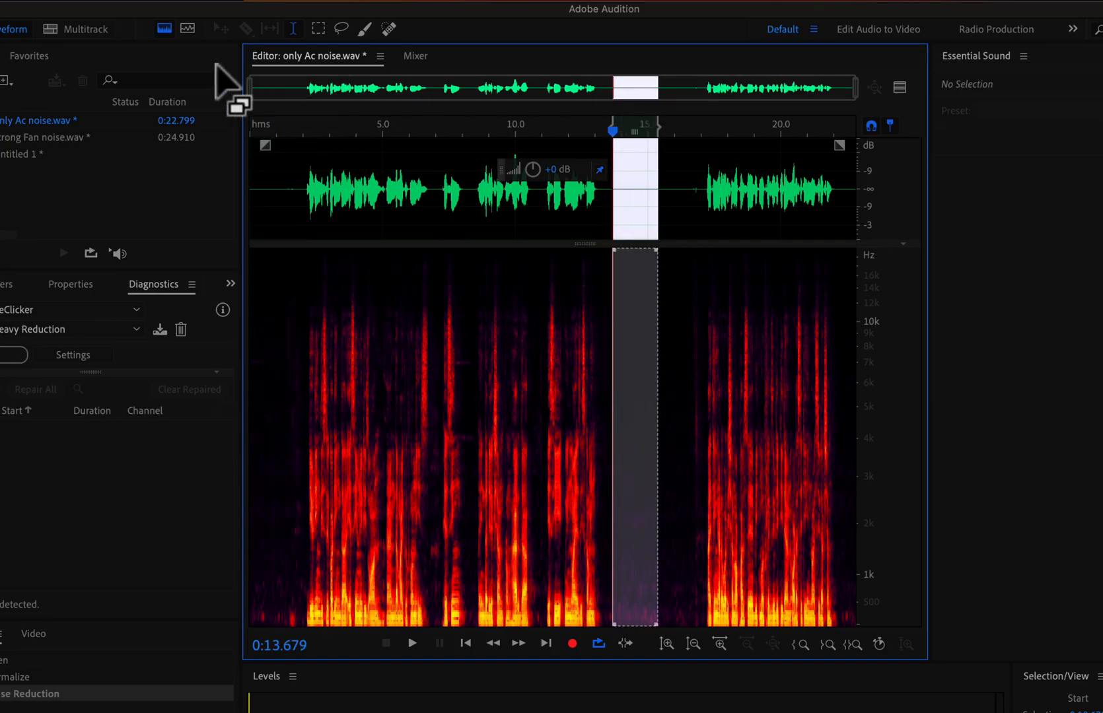
Turn off the spectral frequency display and place the playhead in the speech-free opening at about 1.3 seconds.
click(164, 30)
click(363, 395)
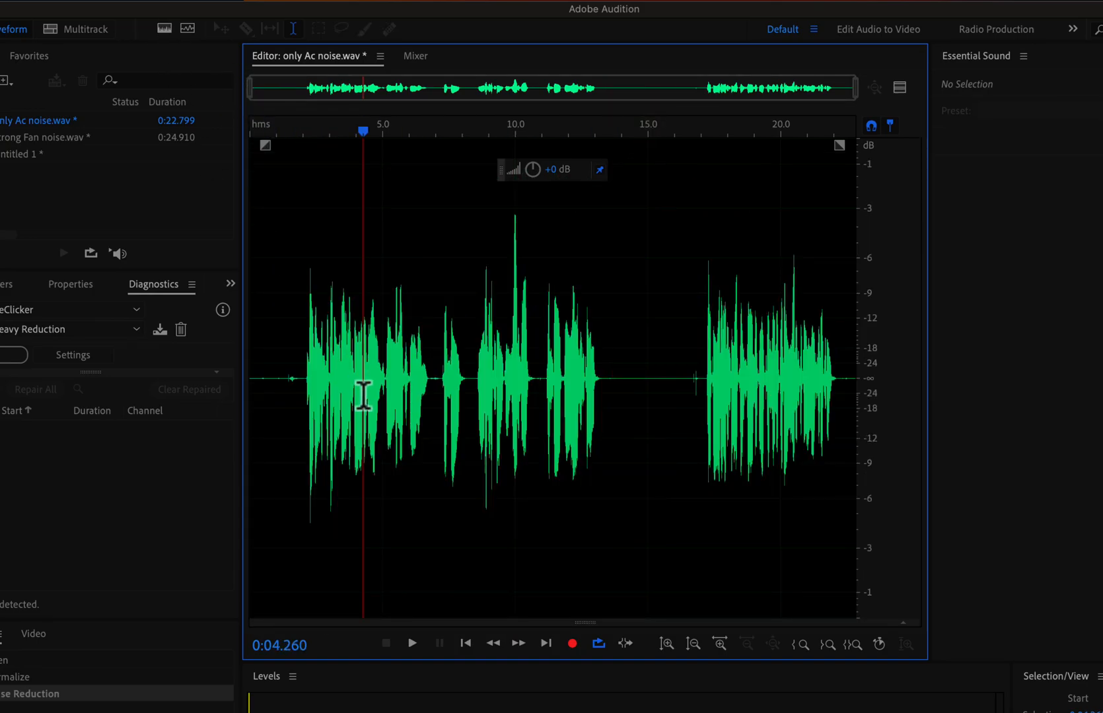
click(286, 384)
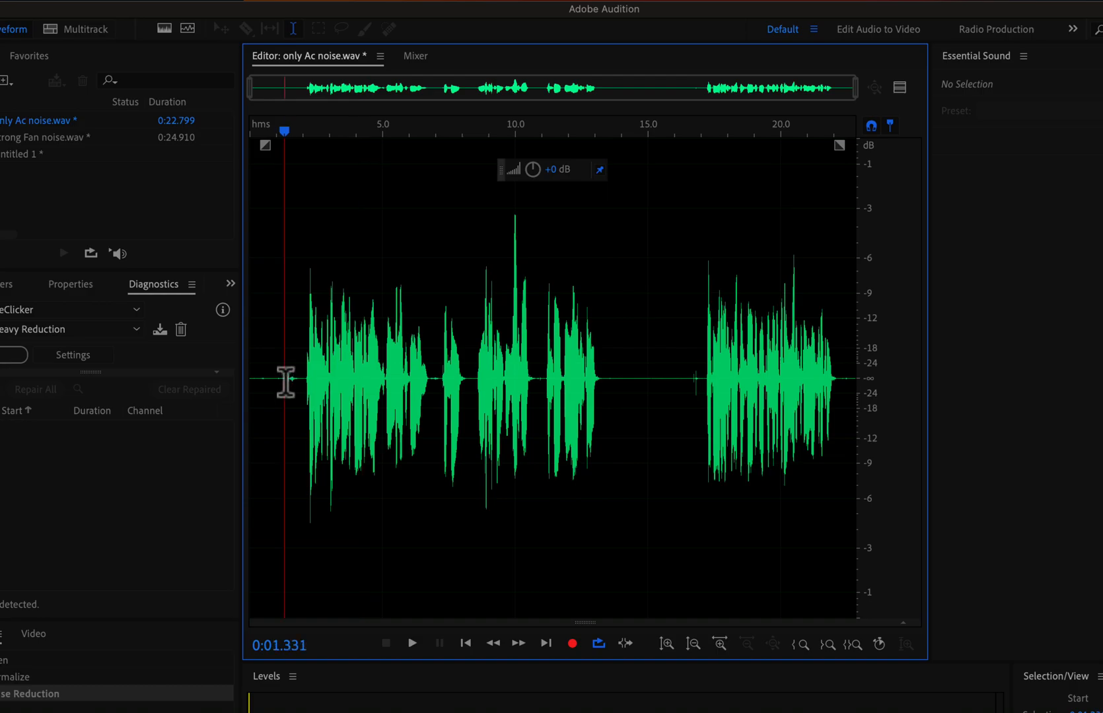
Return to the Normalize history state and listen to the first 1.3 seconds of the recording without noise reduction.
click(26, 675)
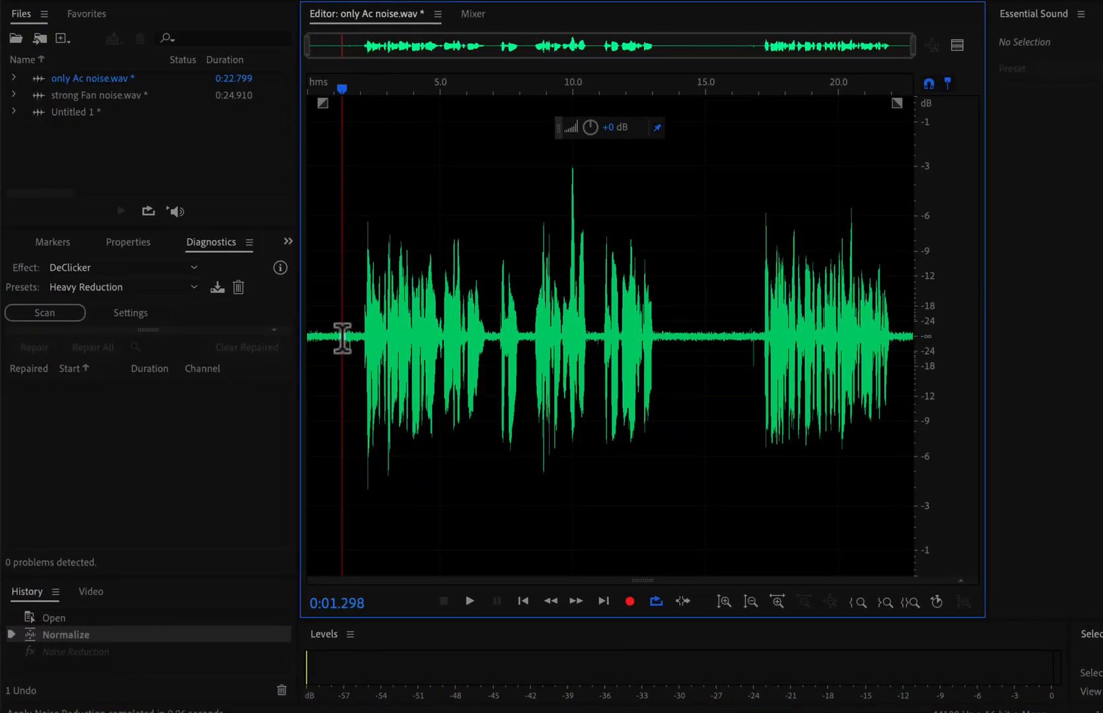
drag(342, 338, 303, 330)
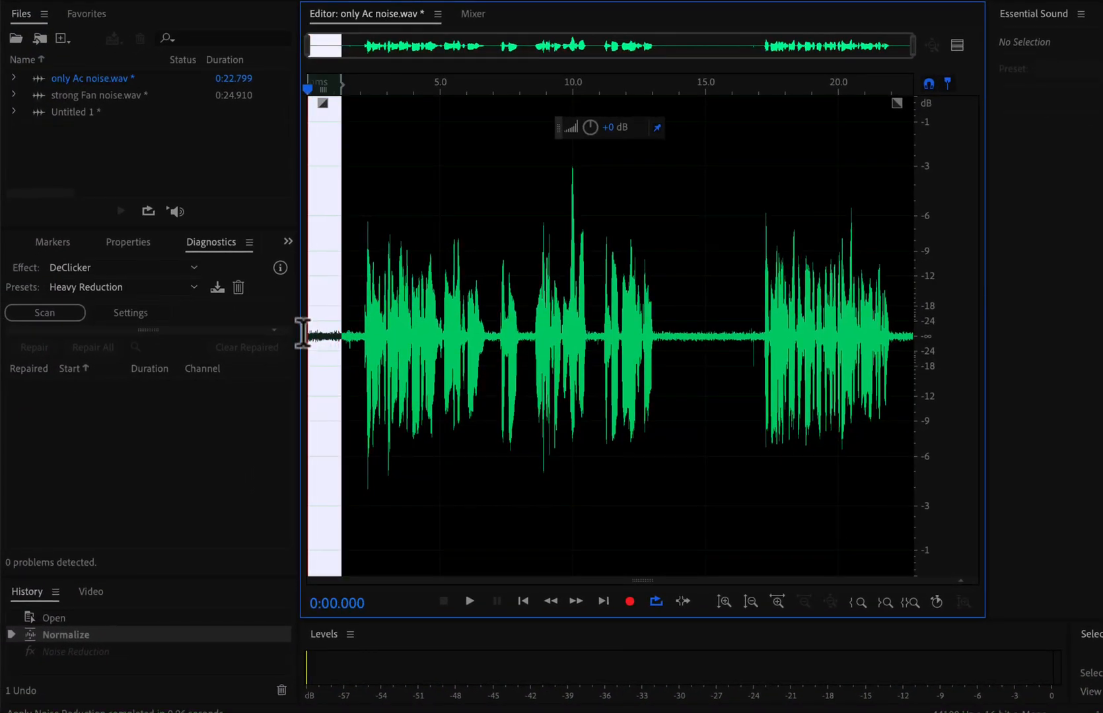
key(space)
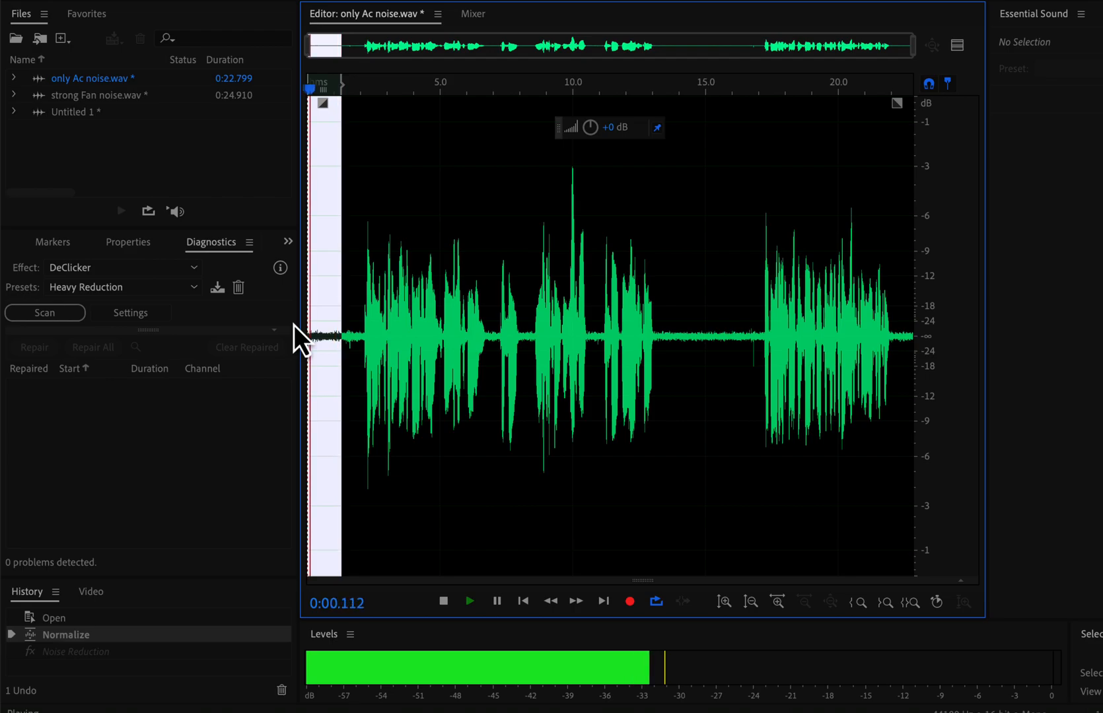
key(space)
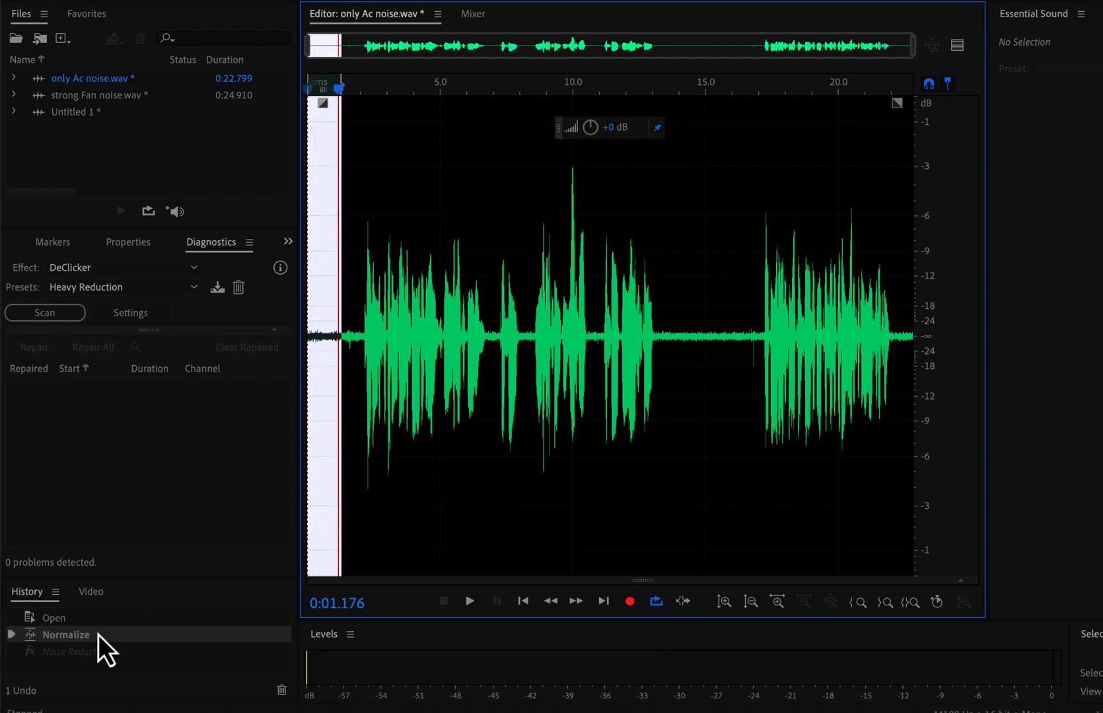
Restore the Noise Reduction history state and listen to the same speech-free opening for comparison.
click(81, 653)
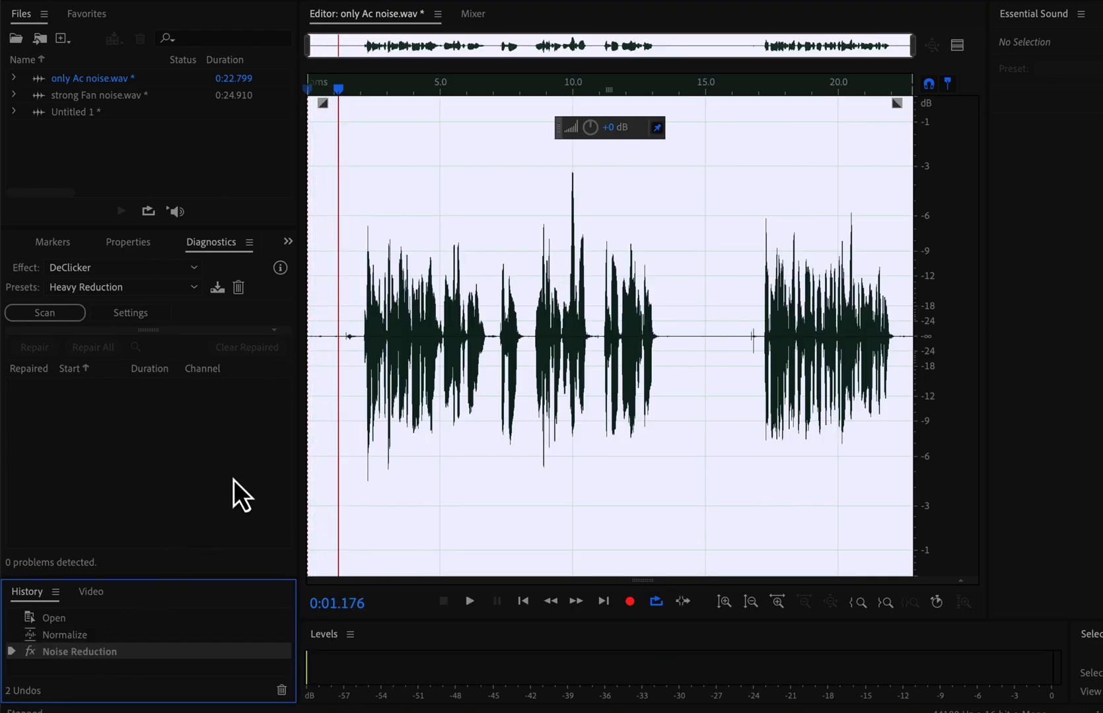
drag(335, 324, 300, 323)
key(space)
key(space)
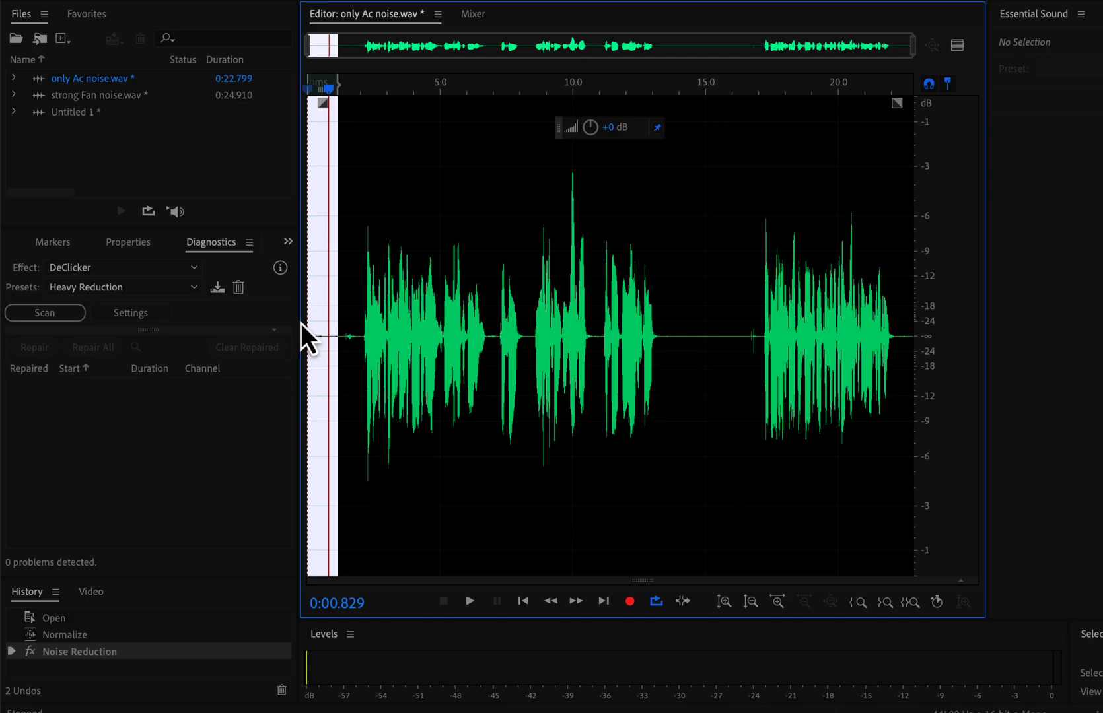